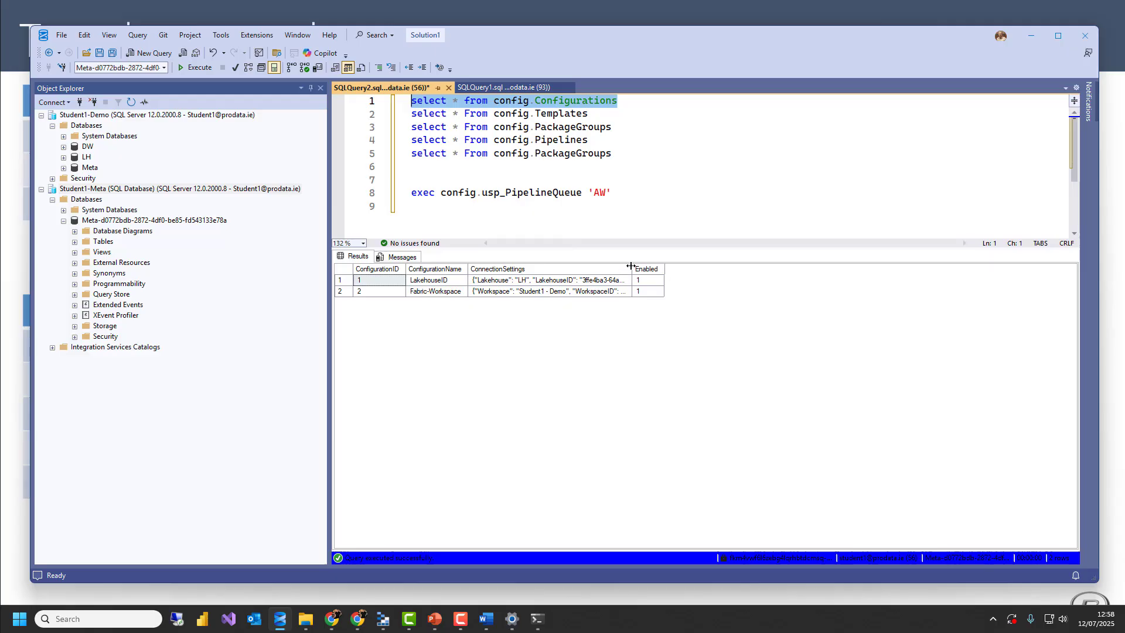
Widen the ConnectionSettings column to examine the LakehouseID connection settings in full, and slightly enlarge the results area
left_click_drag(632, 262, 896, 262)
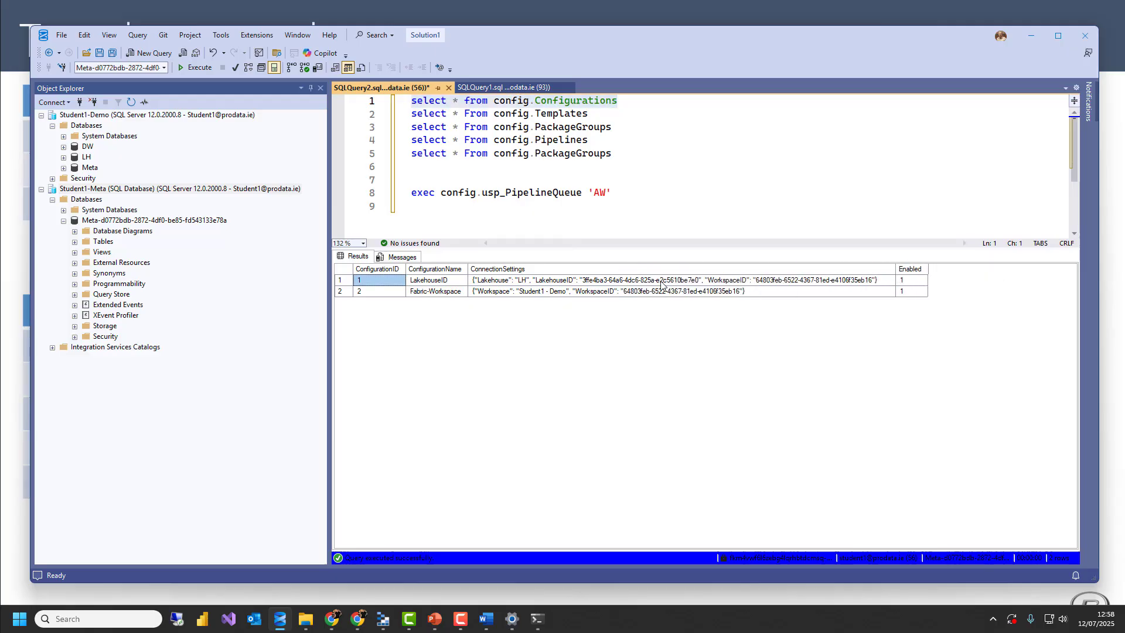
left_click(520, 283)
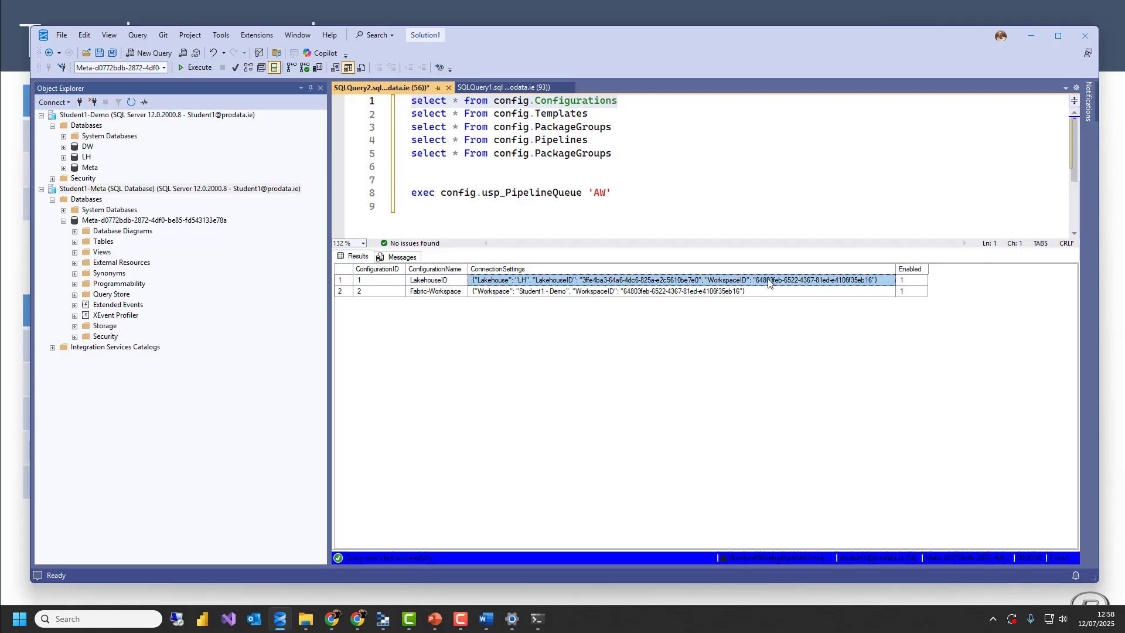
left_click_drag(649, 249, 649, 242)
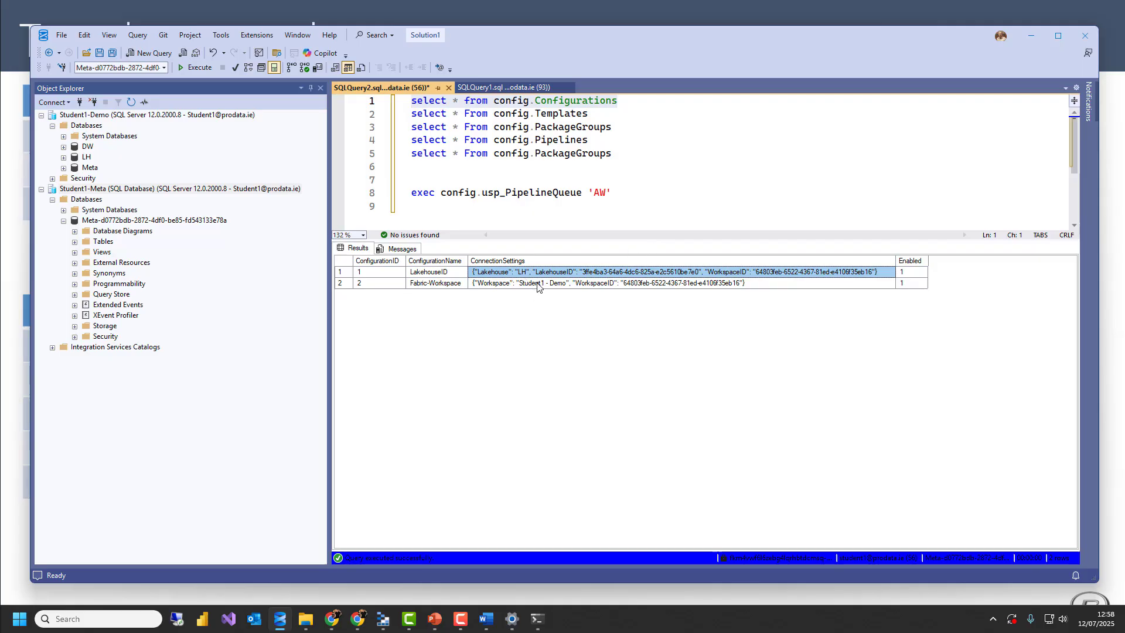
Run only the config.Templates query and inspect the source and target settings of the Extract-Excel template
left_click_drag(596, 114, 393, 116)
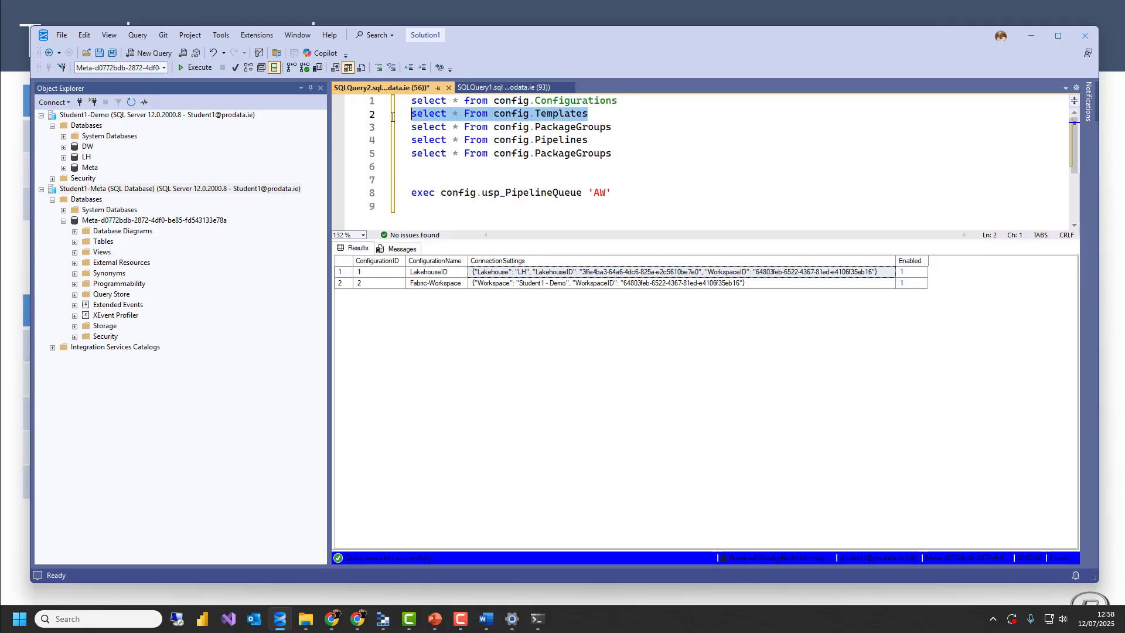
key("F5")
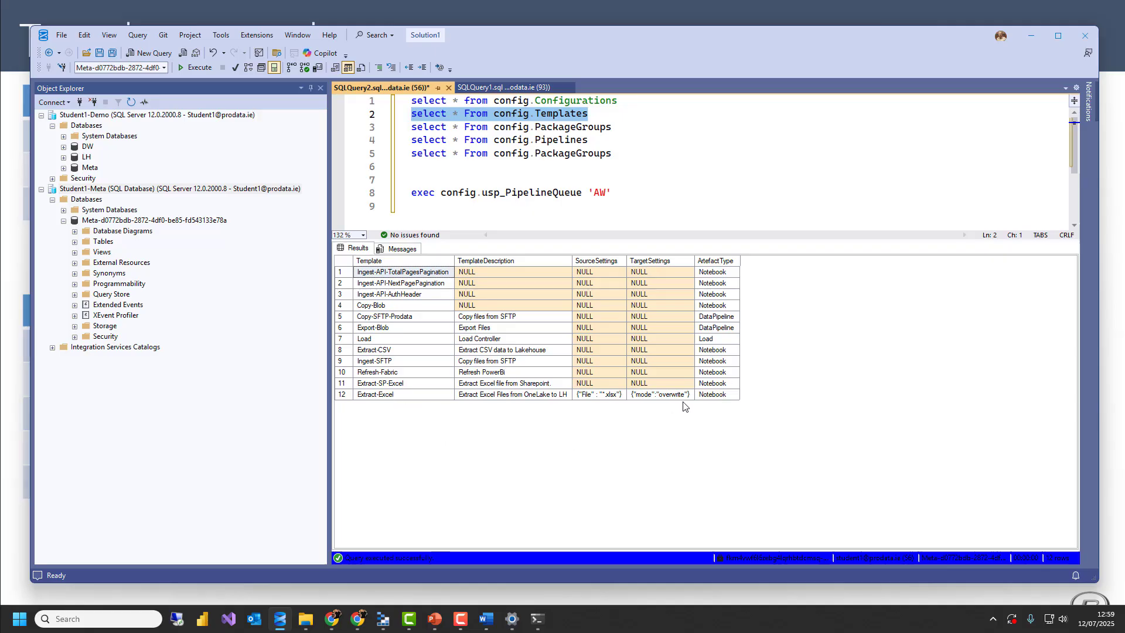
left_click(637, 397)
left_click_drag(637, 397, 614, 397)
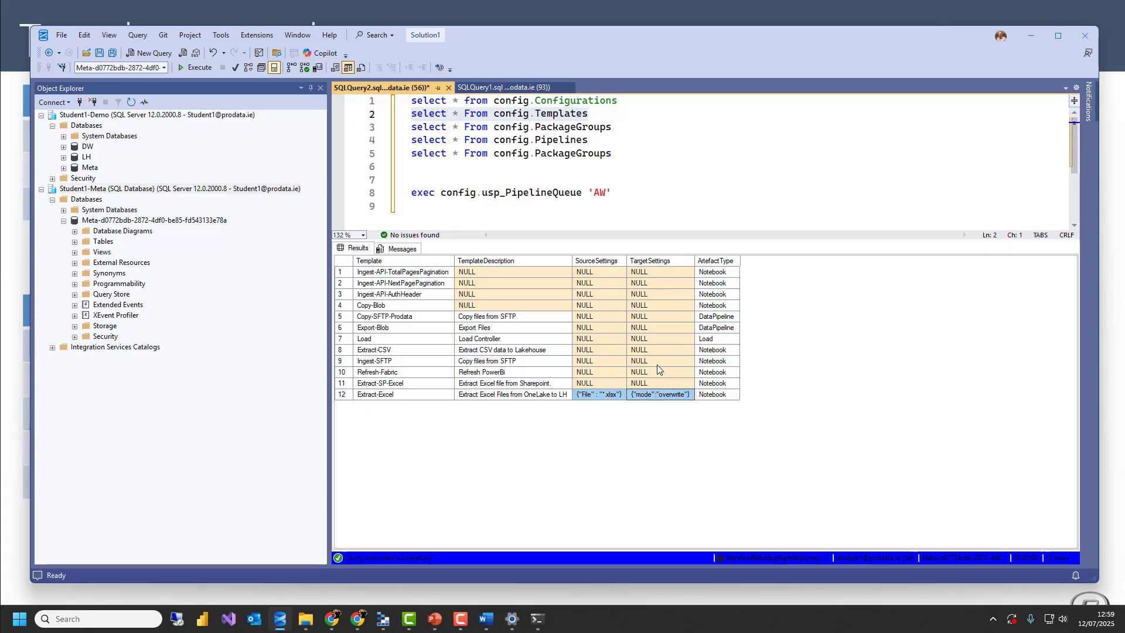
Run only the config.PackageGroups query on line 3
left_click_drag(626, 131, 410, 132)
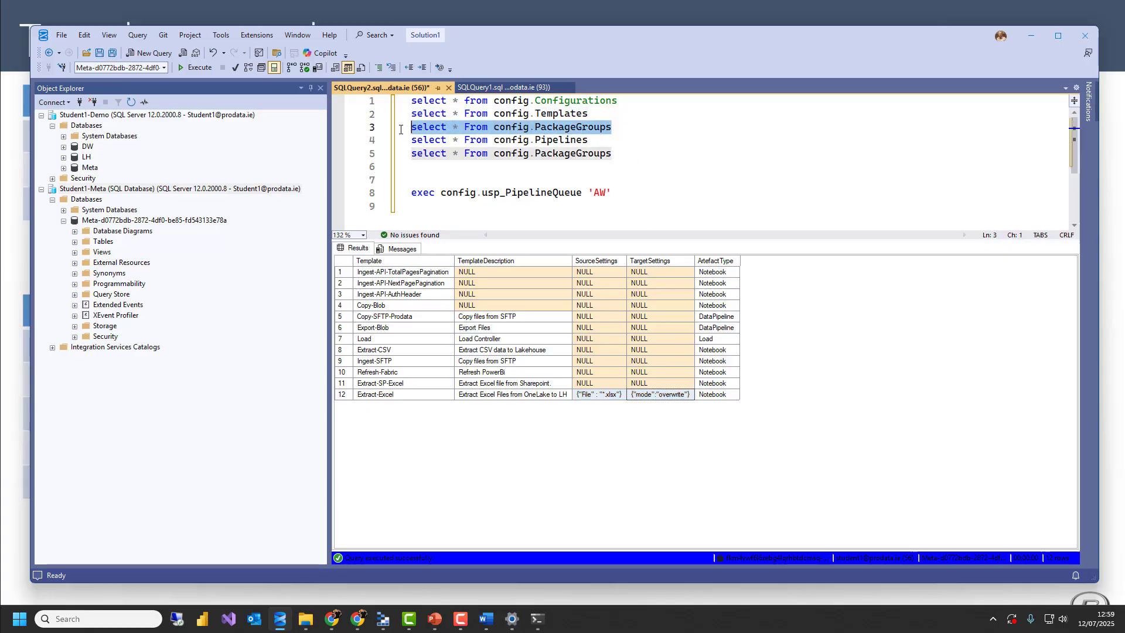
key("F5")
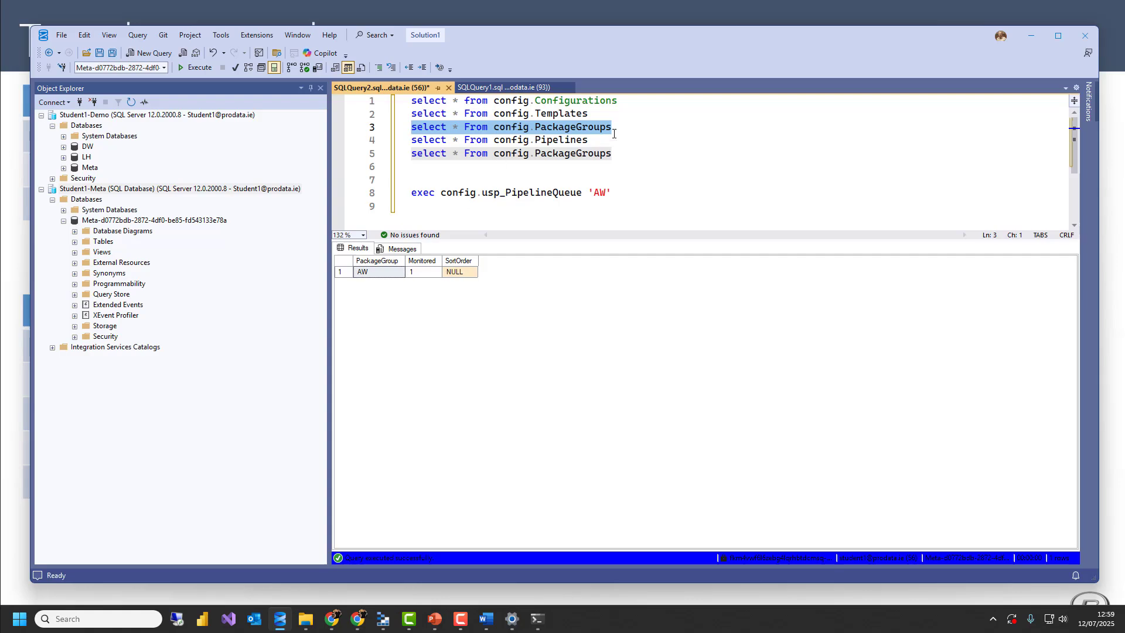
left_click(622, 151)
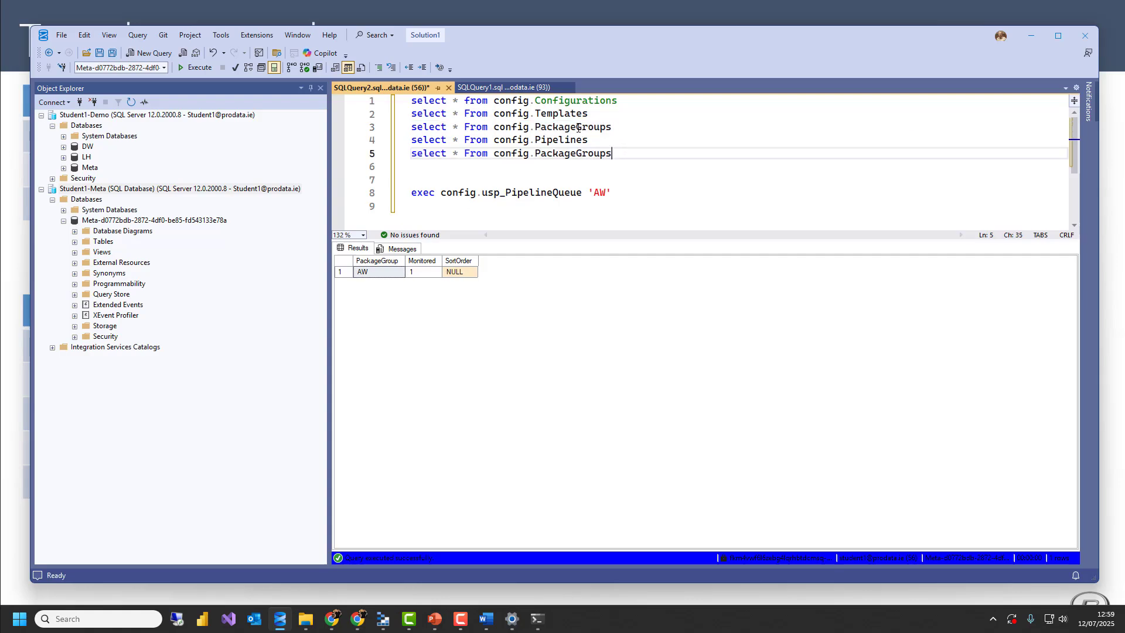
Change the table in the line 3 query to config.PipelineGroups and run only that query
left_click_drag(576, 127, 542, 128)
type("ipeline")
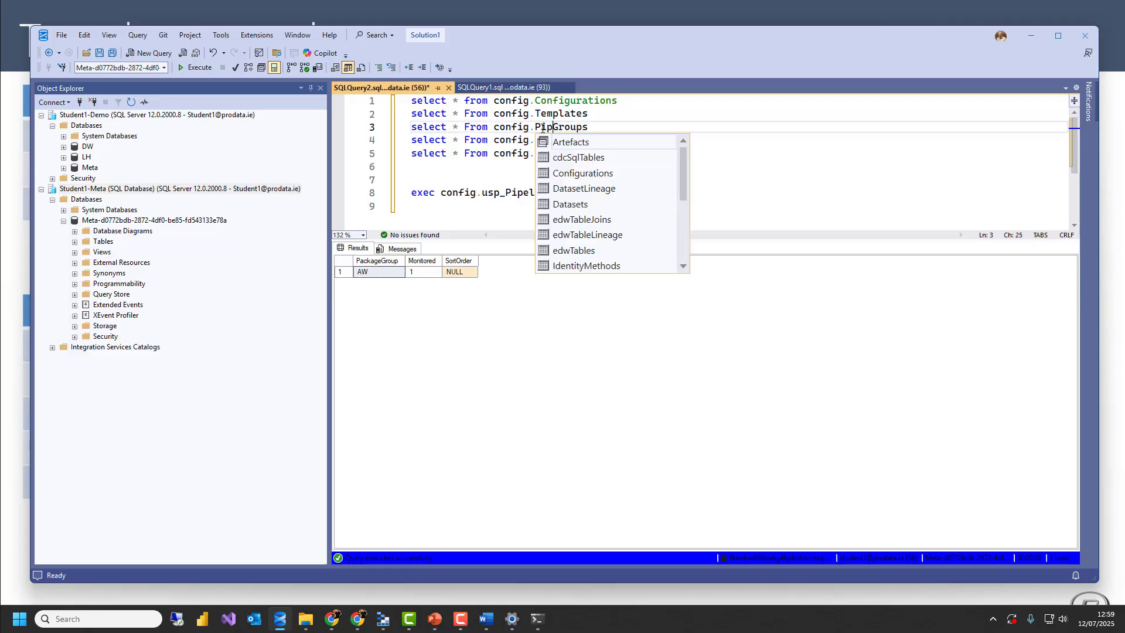
key("Escape")
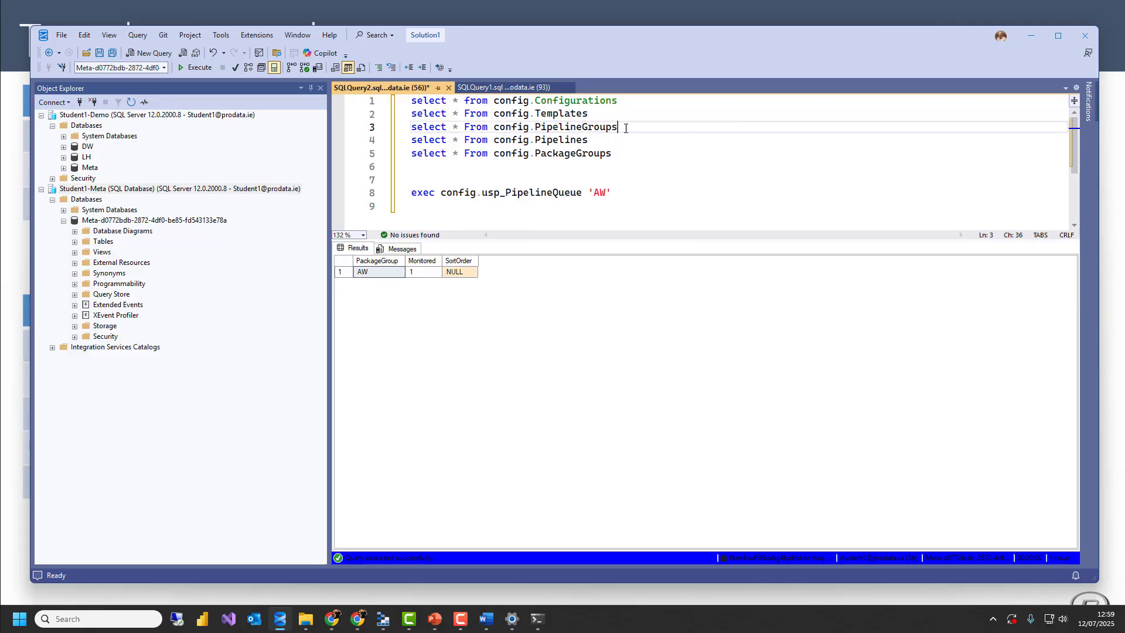
left_click_drag(619, 127, 396, 129)
key("F5")
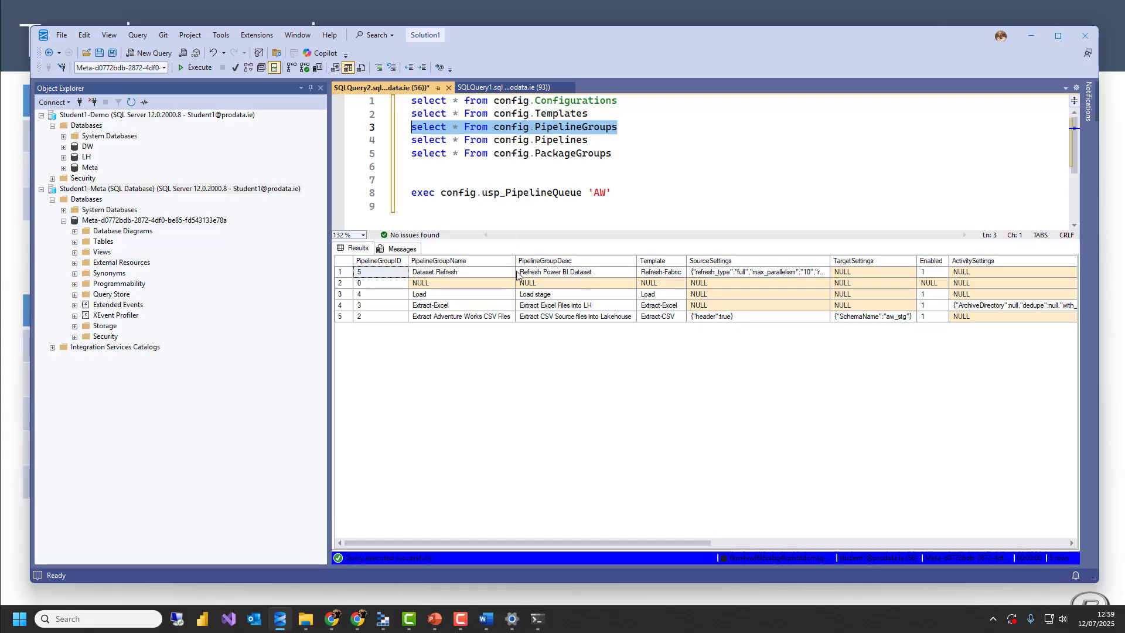
Examine the Extract-Excel pipeline group and its template, plus the SourceSettings column and the CSV group's target settings
left_click(383, 308)
left_click_drag(416, 308, 649, 303)
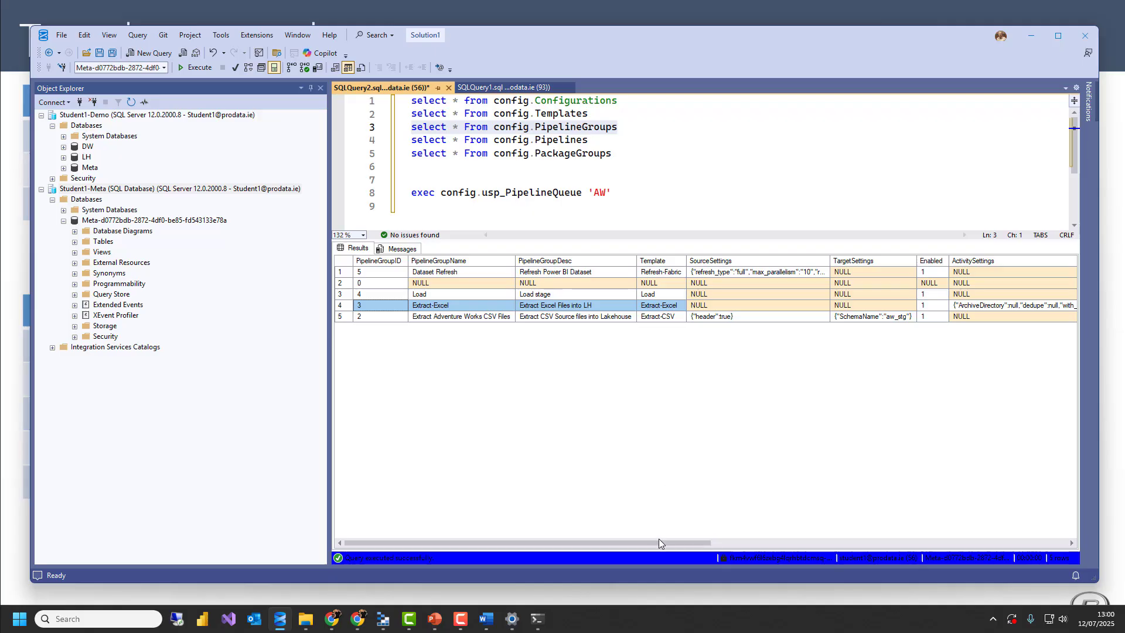
left_click_drag(662, 543, 698, 530)
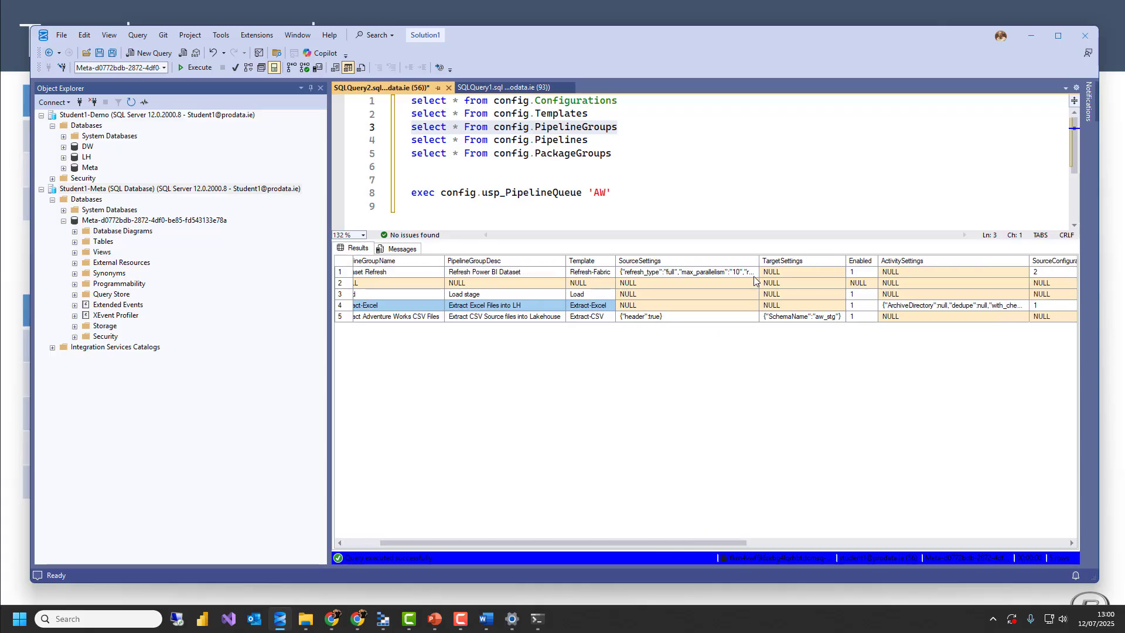
left_click(671, 260)
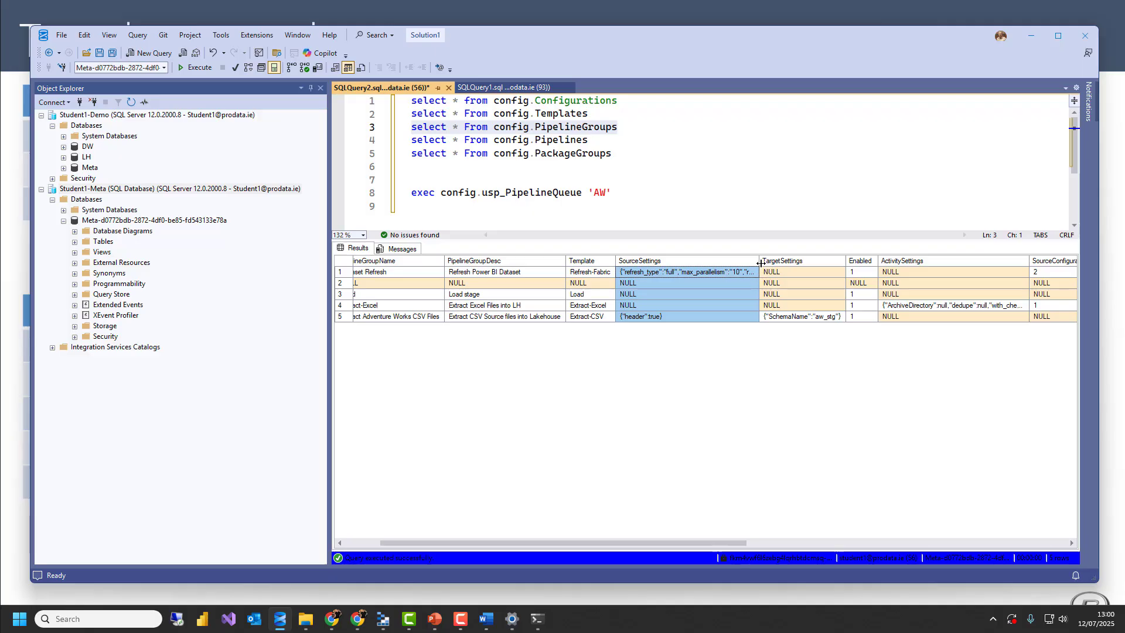
left_click(808, 316)
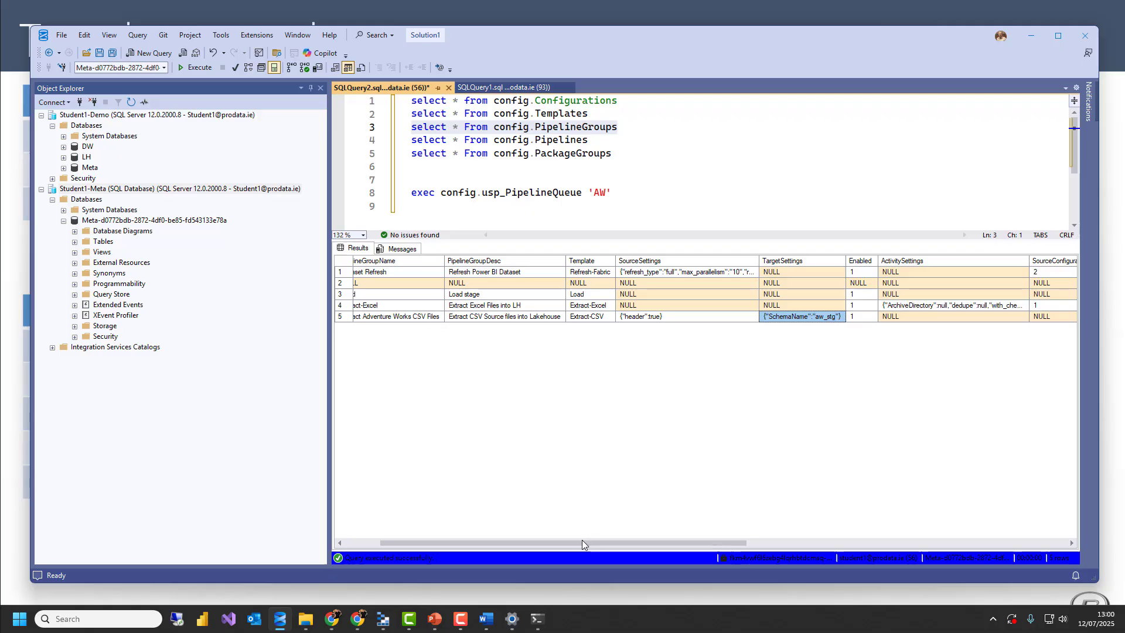
left_click_drag(582, 539, 547, 540)
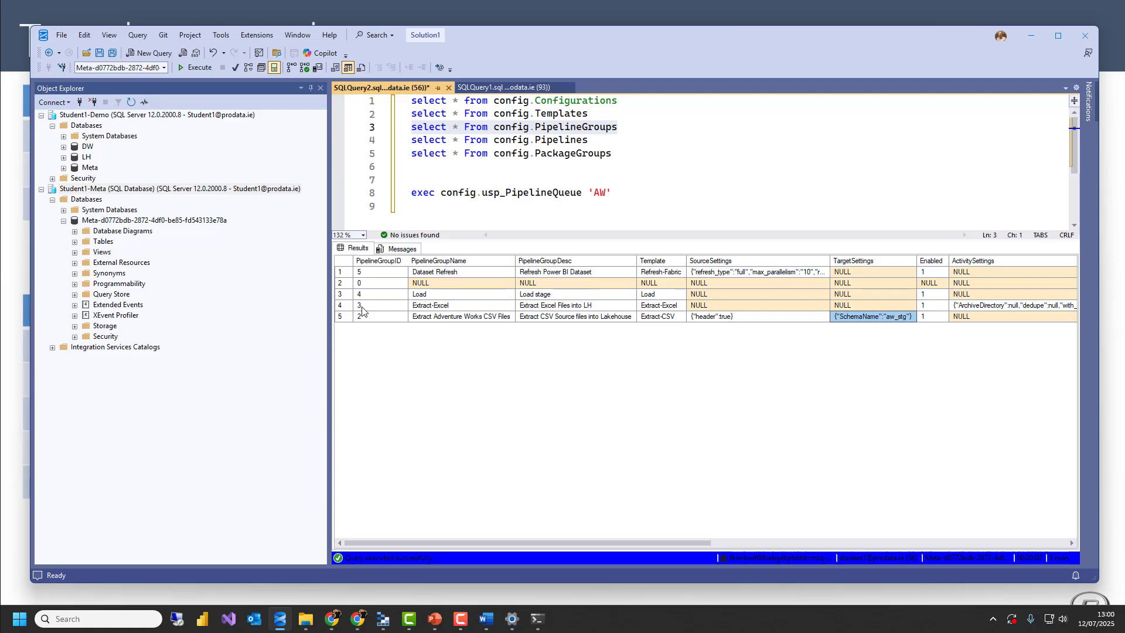
left_click_drag(363, 307, 483, 307)
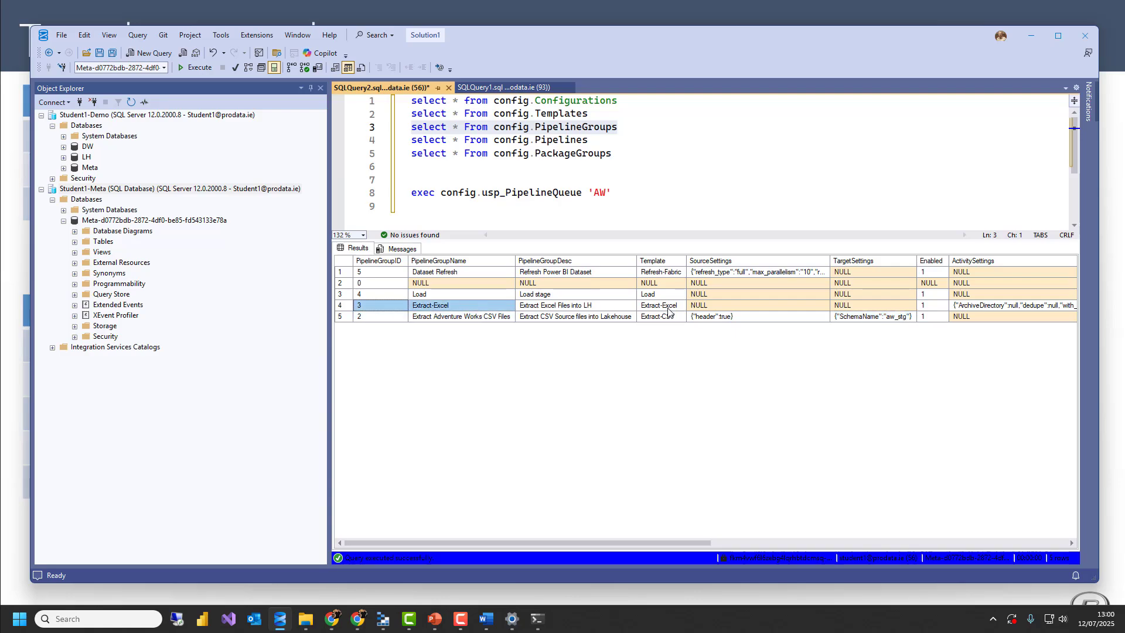
left_click(655, 305)
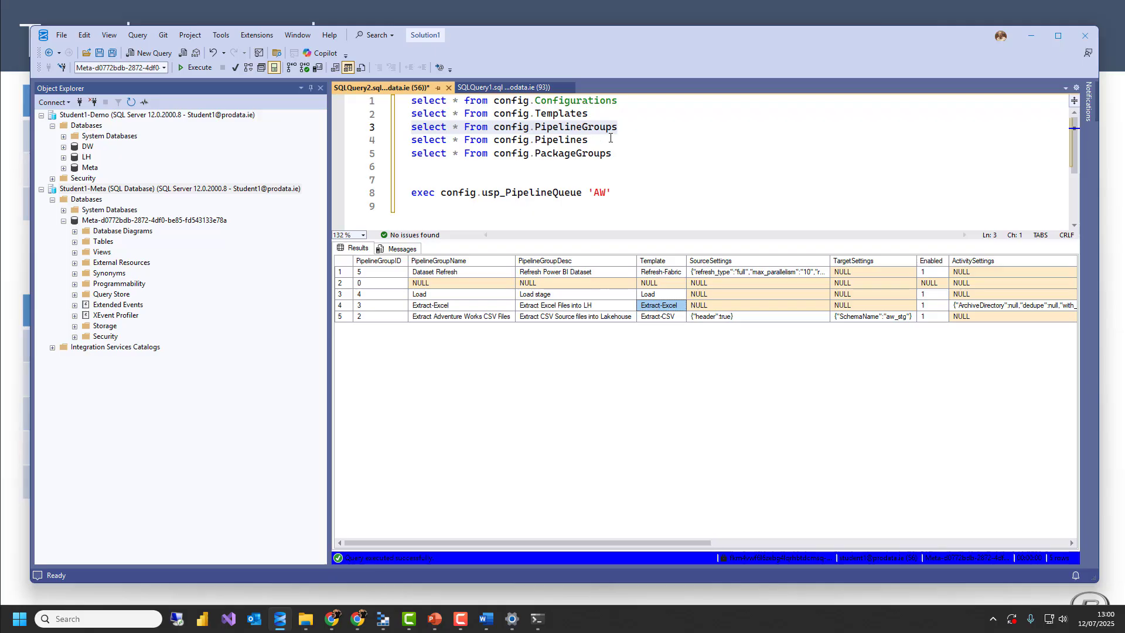
Run only the config.Pipelines query and widen the SourceSettings column to read the Extract AW pipeline's settings
left_click_drag(589, 140, 409, 140)
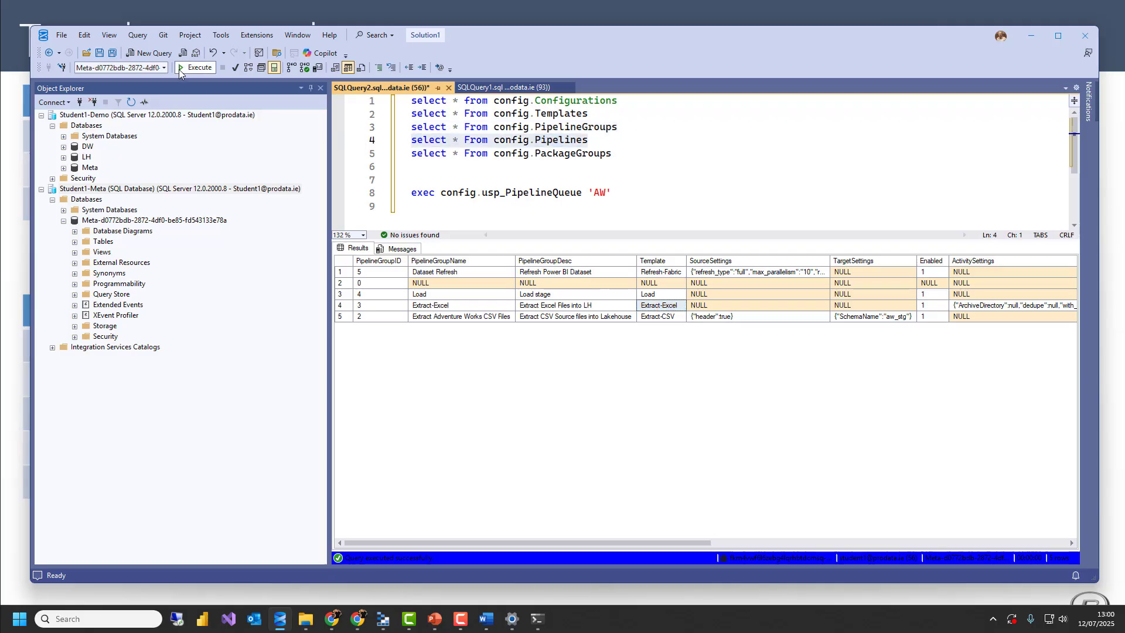
left_click(179, 67)
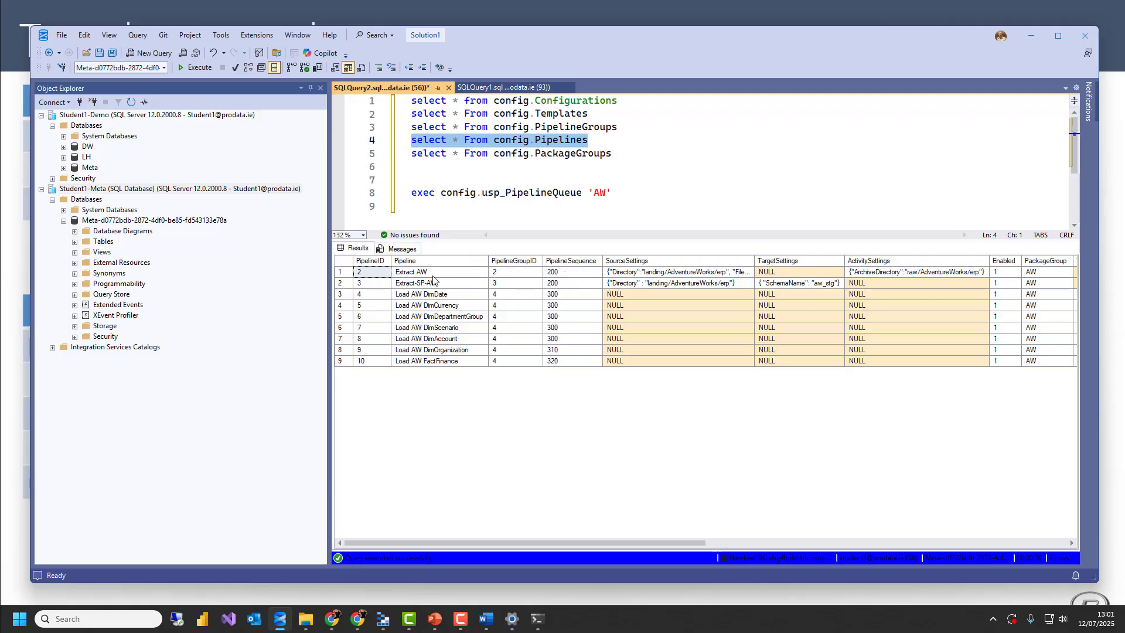
left_click_drag(413, 273, 390, 274)
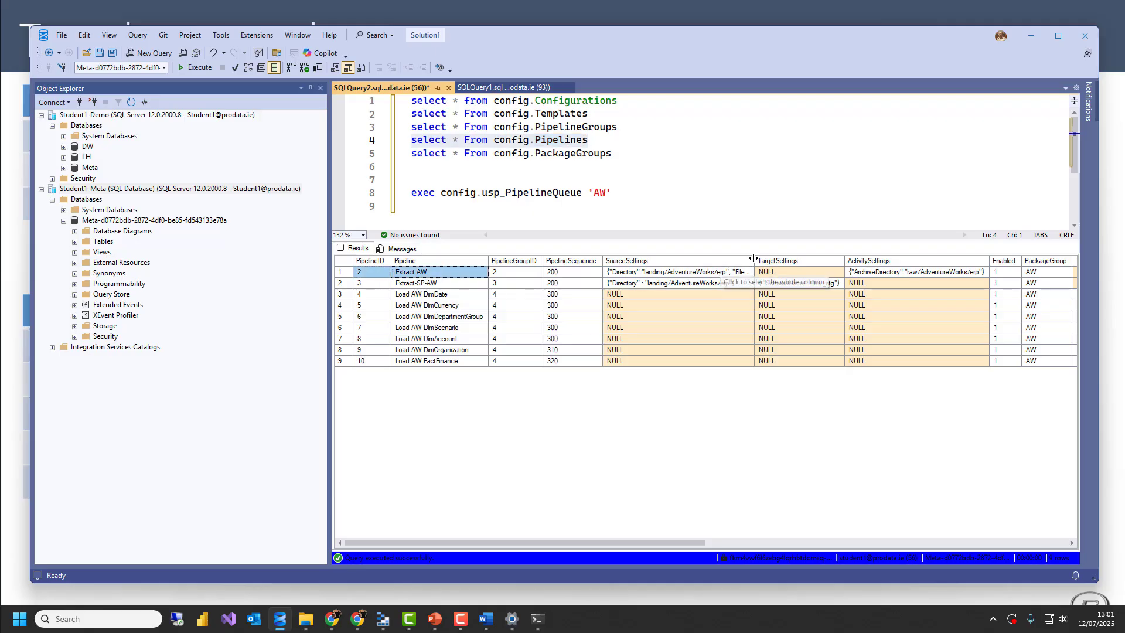
left_click_drag(754, 259, 793, 260)
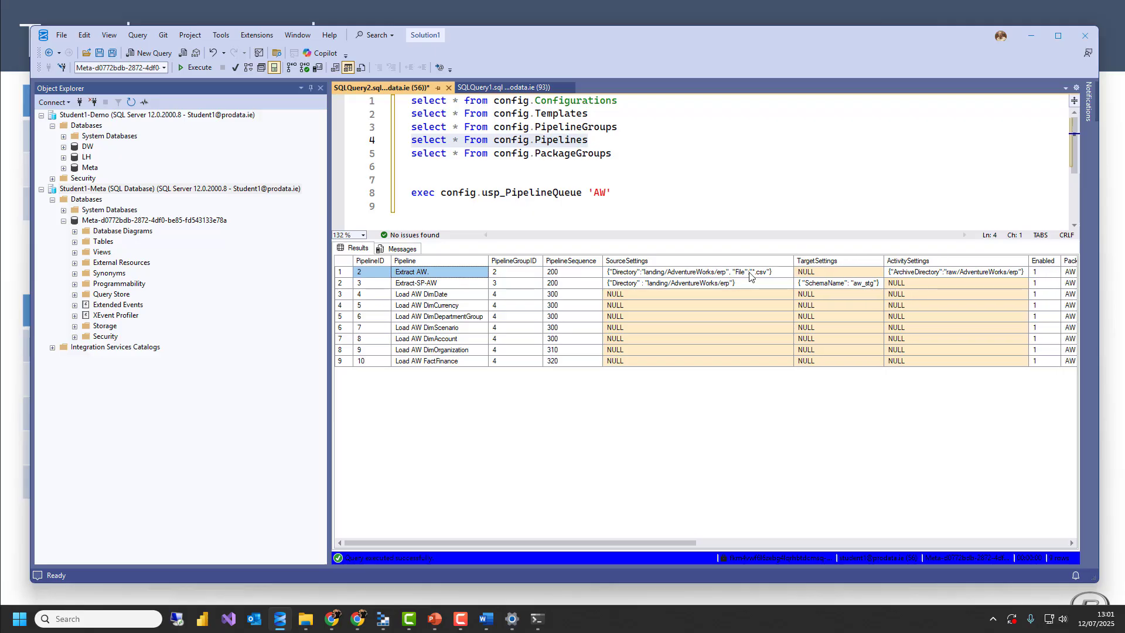
left_click(750, 275)
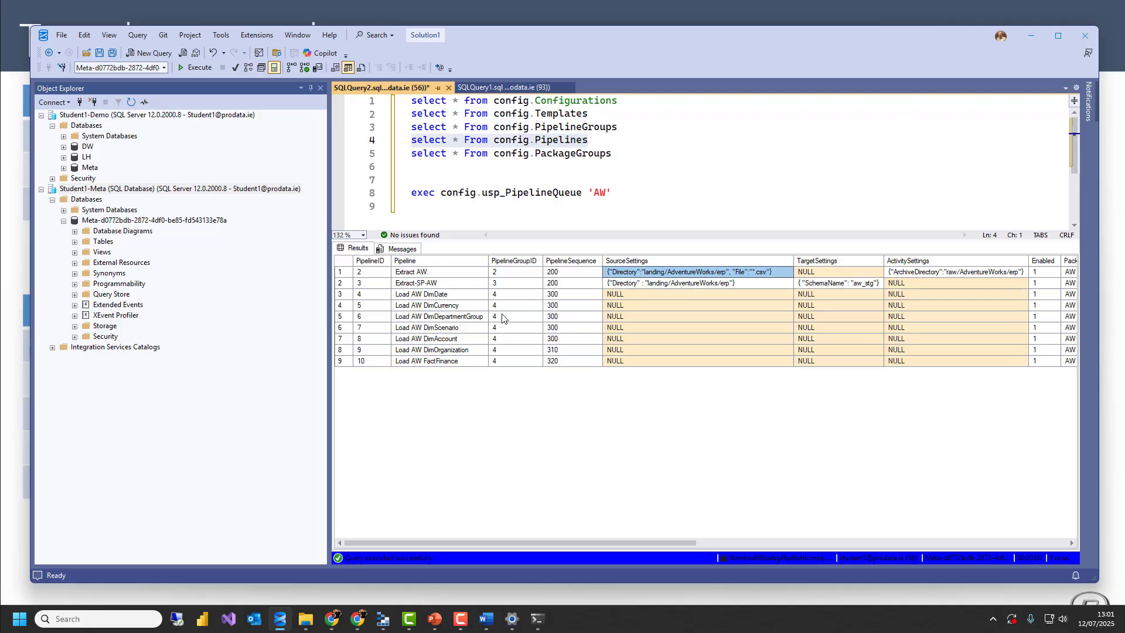
Examine the Load AW pipelines and their TableID values in the query results
left_click_drag(448, 295, 458, 370)
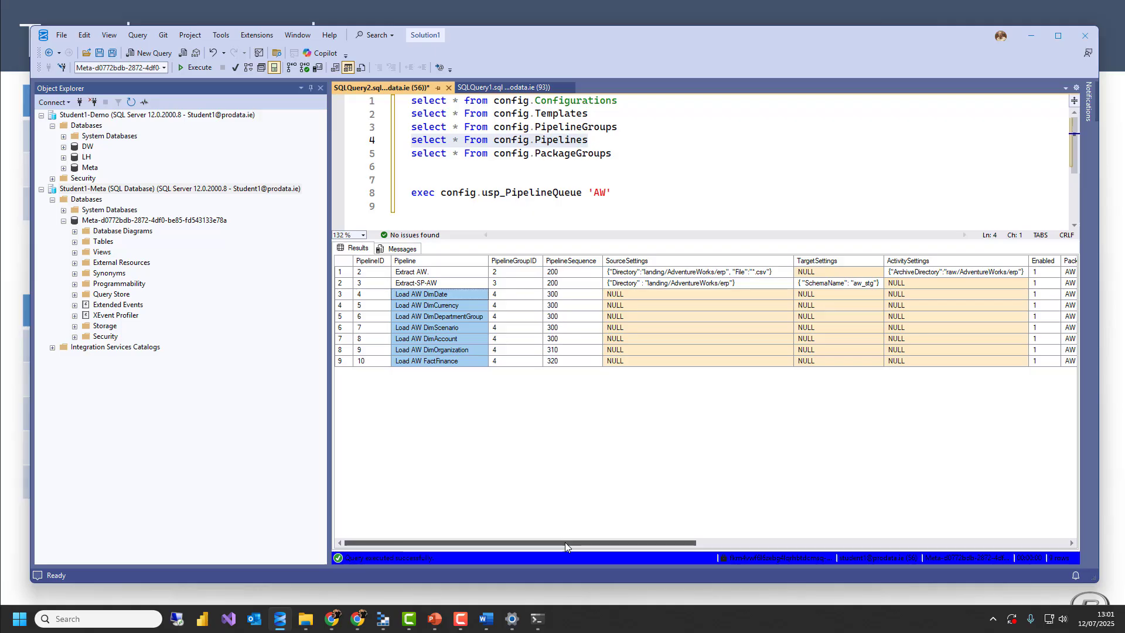
left_click_drag(565, 543, 646, 539)
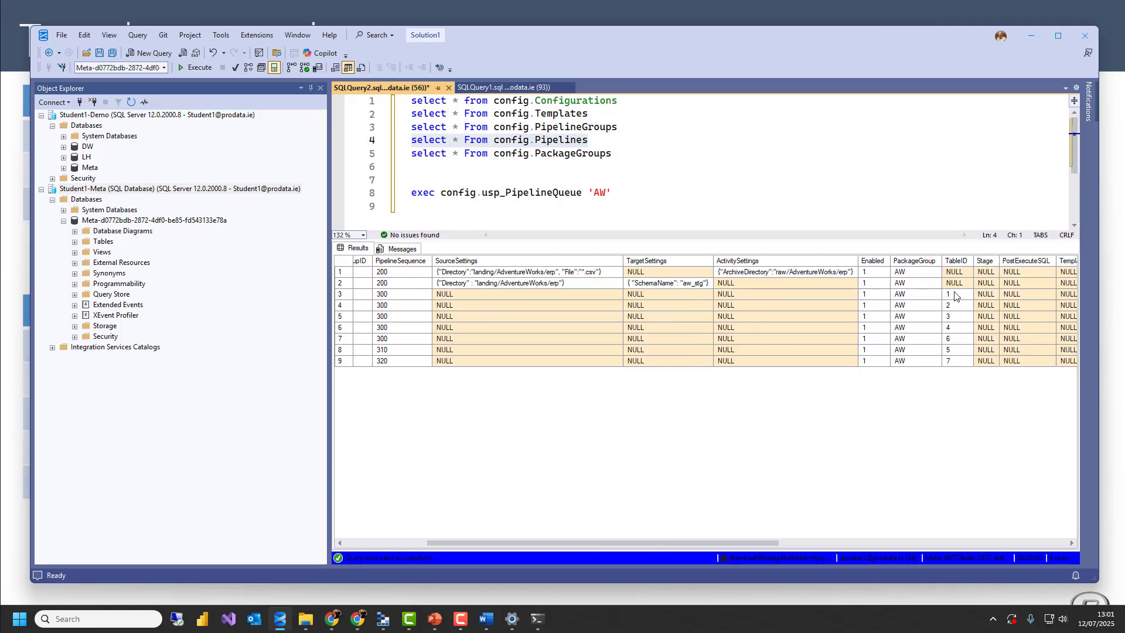
left_click_drag(954, 294, 953, 370)
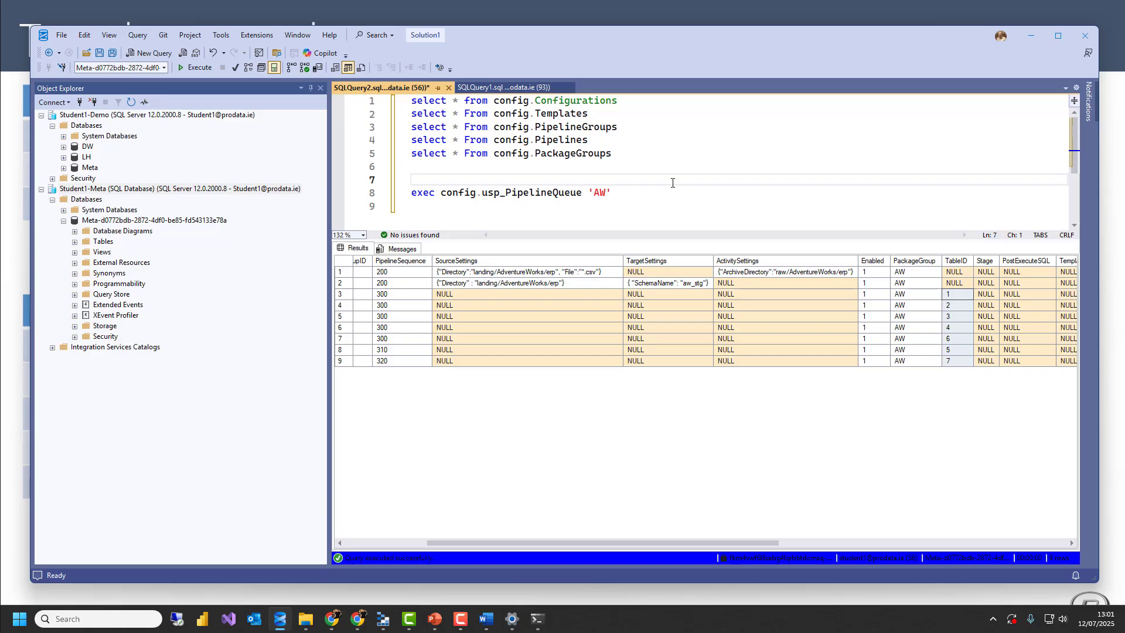
Add the query "select * from config.edwTables" on line 7 and run only that query
type("select * rom")
key("BackSpace")
key("BackSpace")
key("BackSpace")
key("BackSpace")
type("from c")
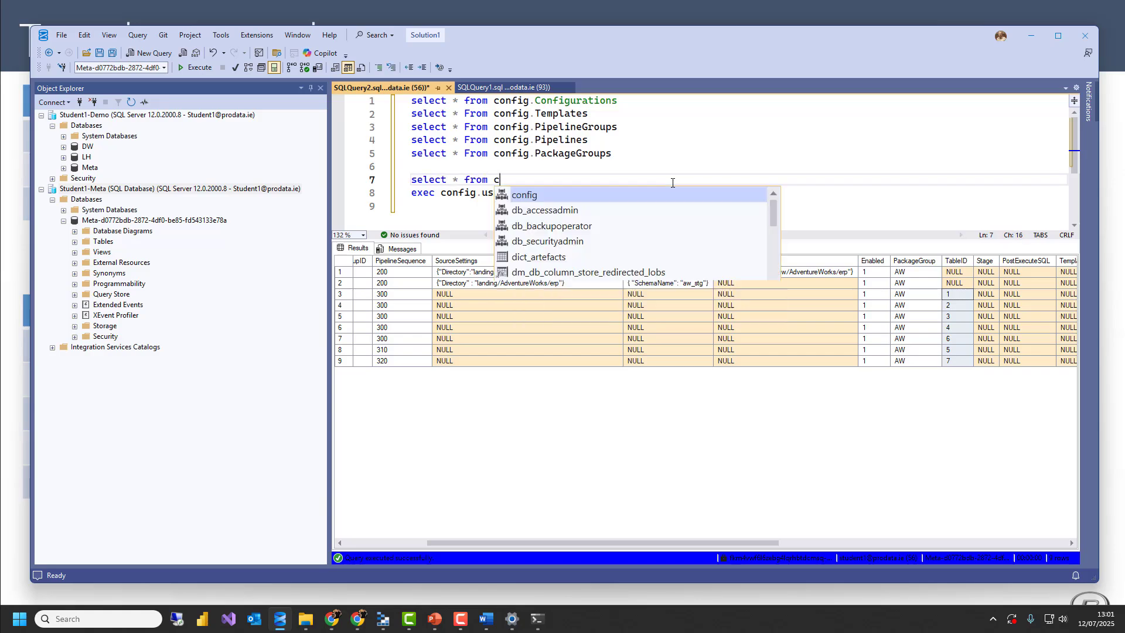
type("onfig.edwTableLineage")
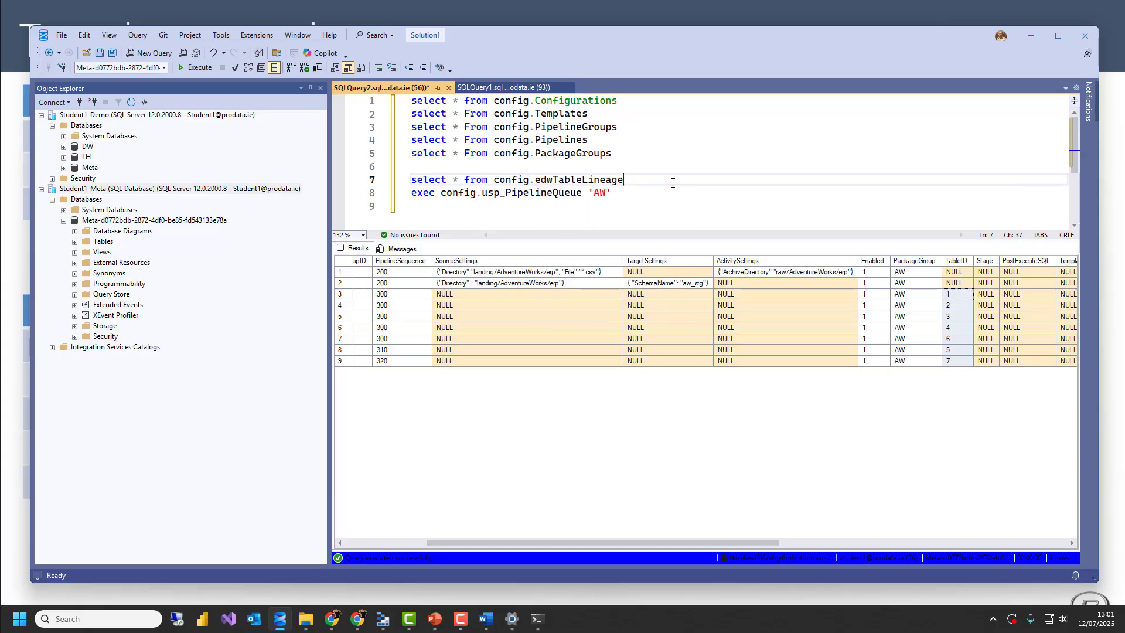
key("BackSpace")
key("BackSpace")
key("BackSpace")
key("BackSpace")
key("BackSpace")
key("BackSpace")
key("shift+Up")
key("F5")
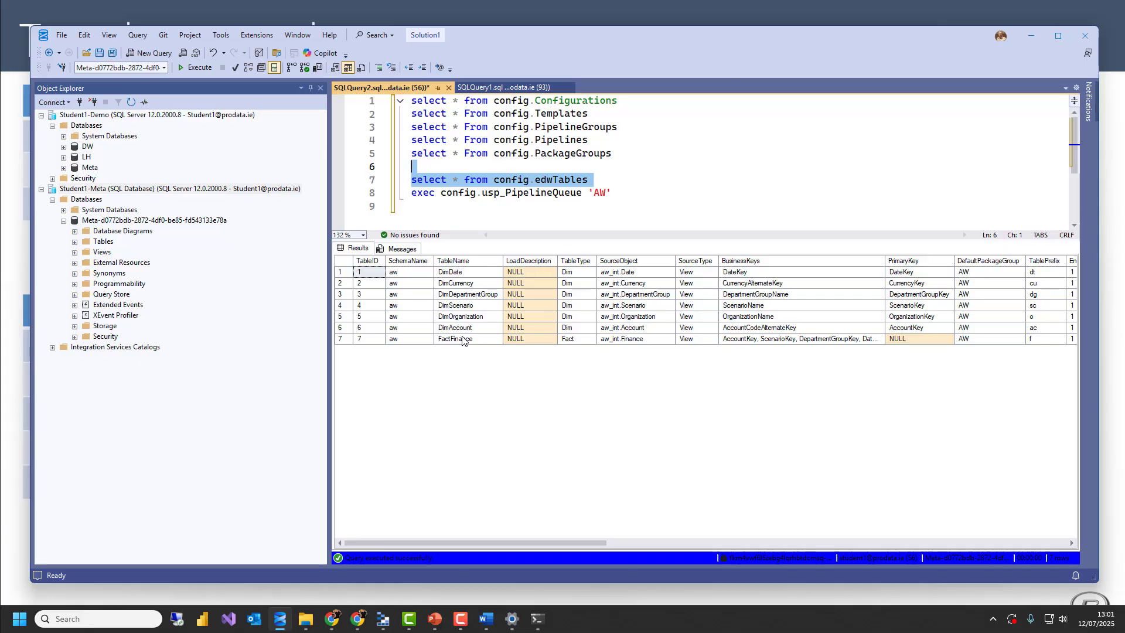
Examine the table types, source objects, business keys and primary keys of the listed warehouse tables
left_click_drag(574, 273, 573, 344)
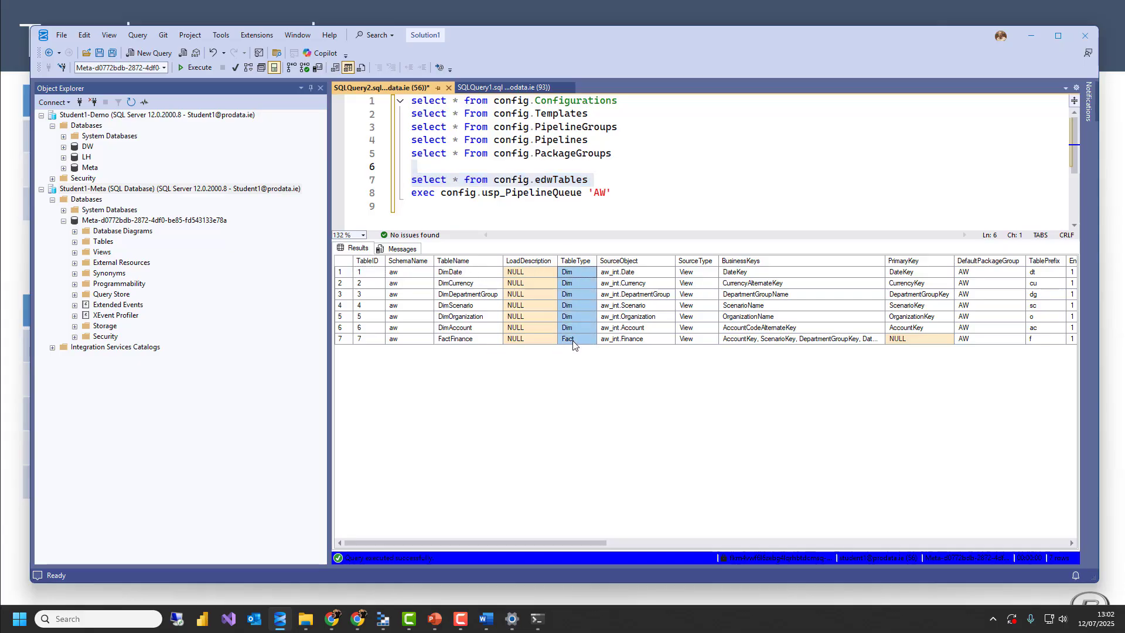
left_click(642, 273)
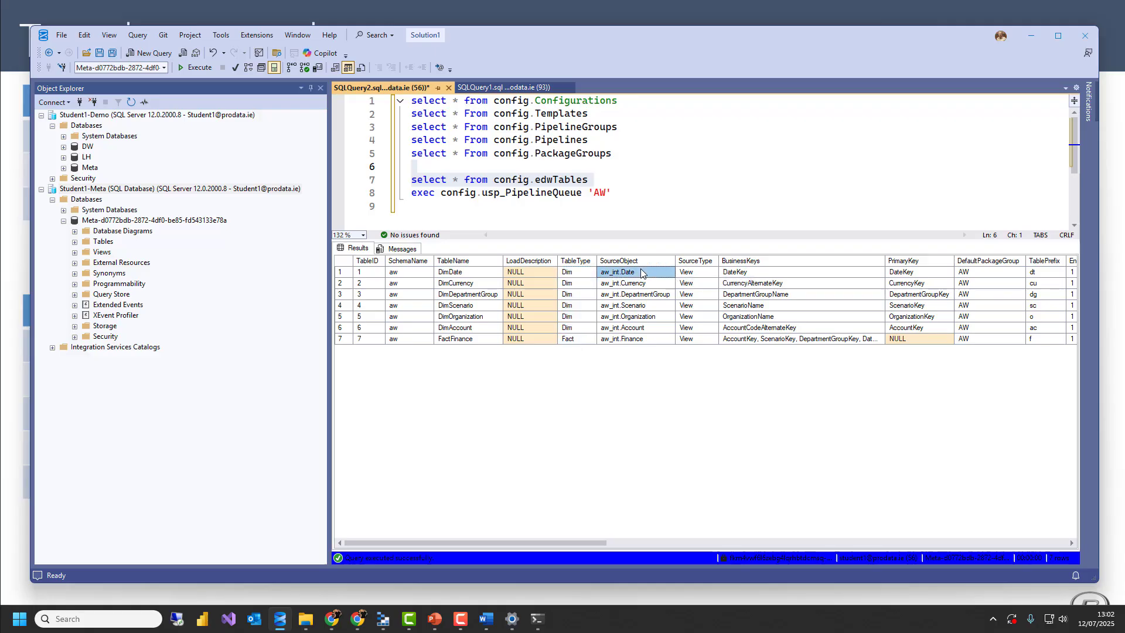
left_click_drag(641, 272, 628, 343)
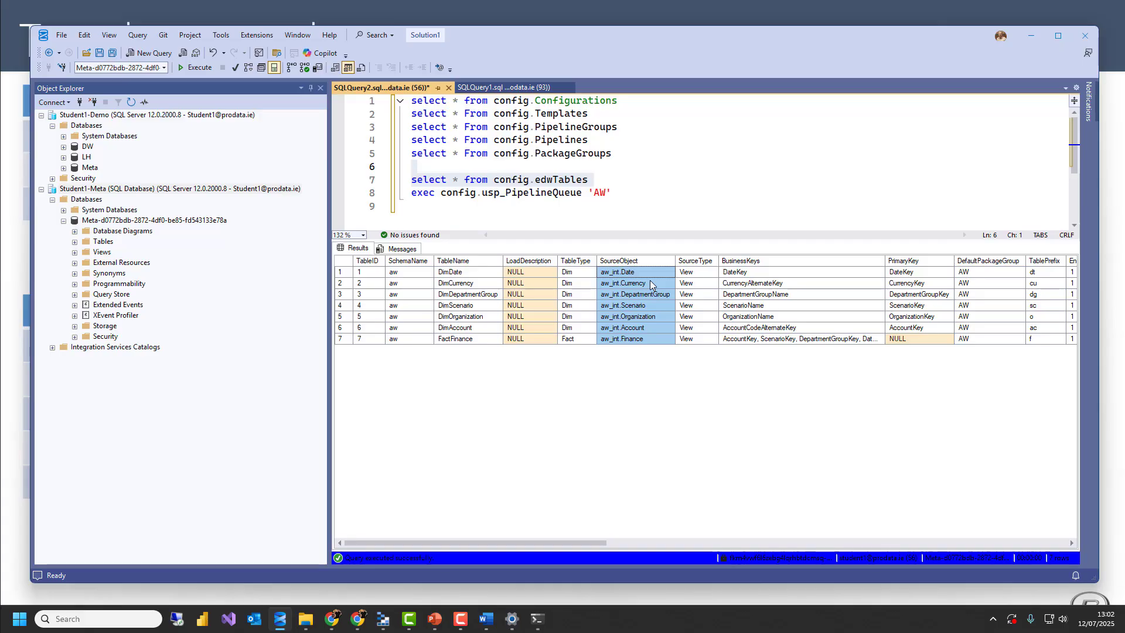
left_click_drag(788, 277, 789, 339)
left_click_drag(907, 272, 904, 339)
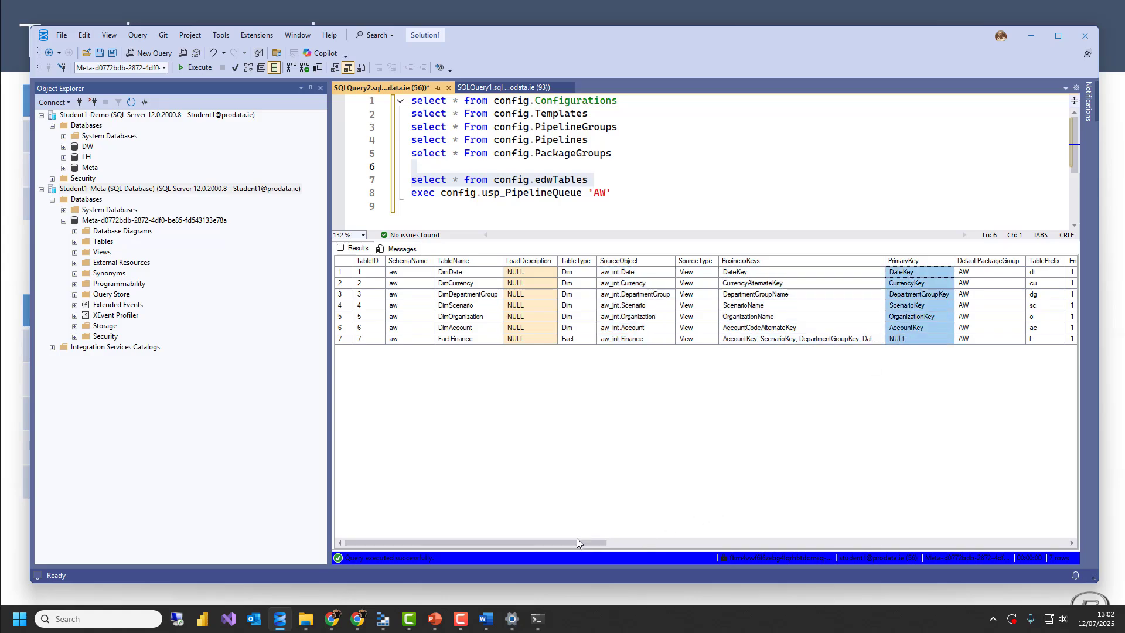
left_click_drag(576, 543, 574, 478)
Run only the "exec config.usp_PipelineQueue 'AW'" statement and check the SourceConnectionSettings value of pipeline 3
left_click_drag(662, 194, 361, 191)
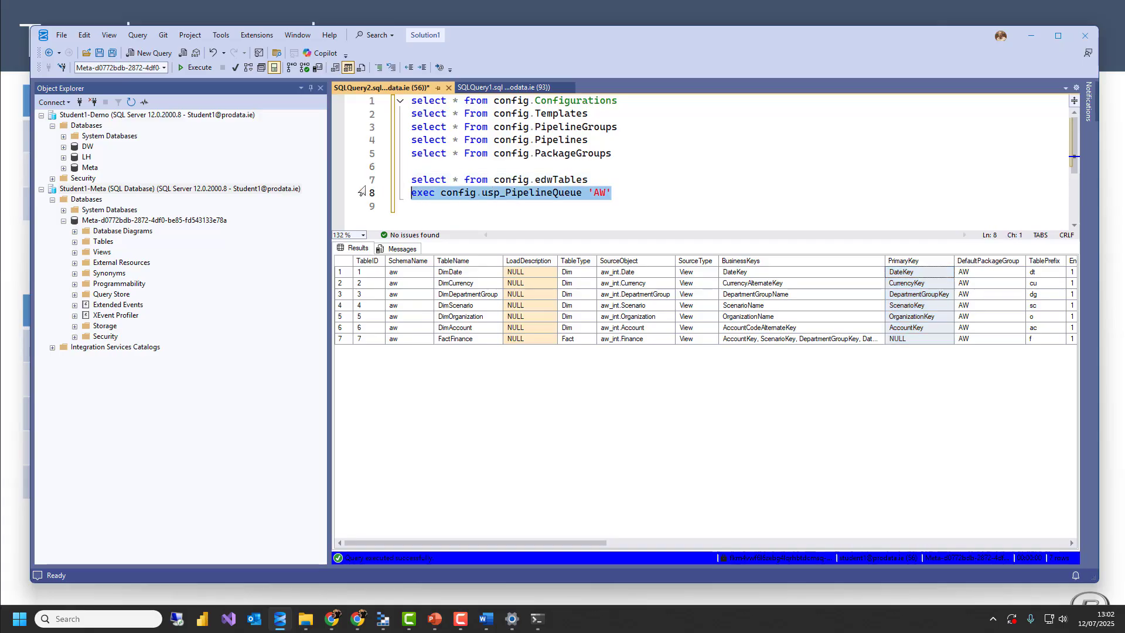
left_click(195, 67)
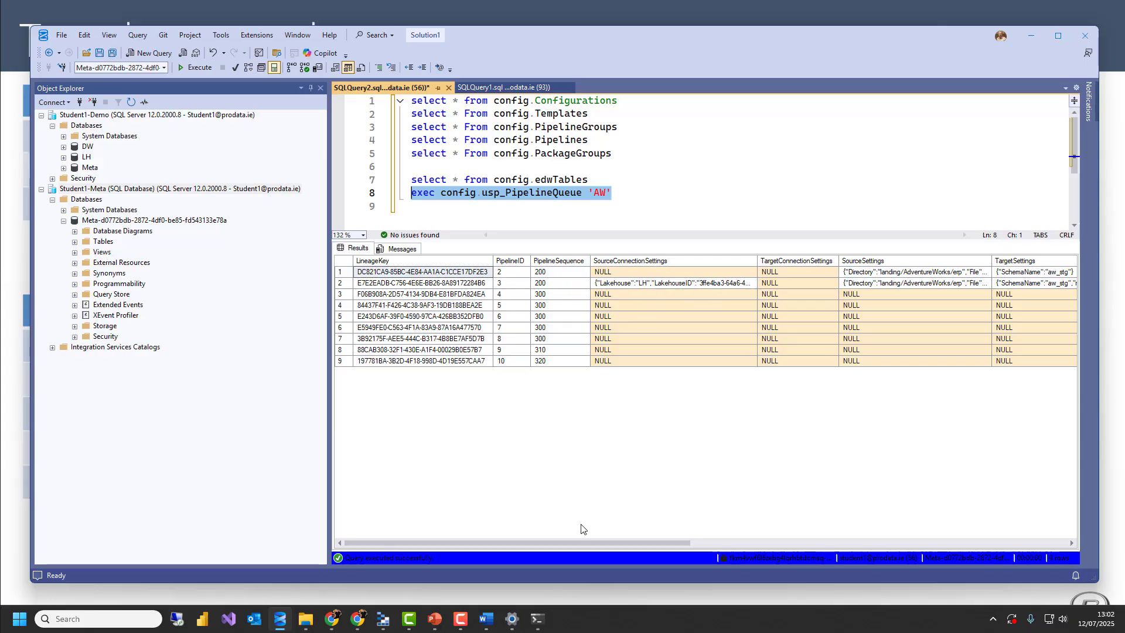
left_click_drag(608, 542, 650, 530)
left_click(611, 286)
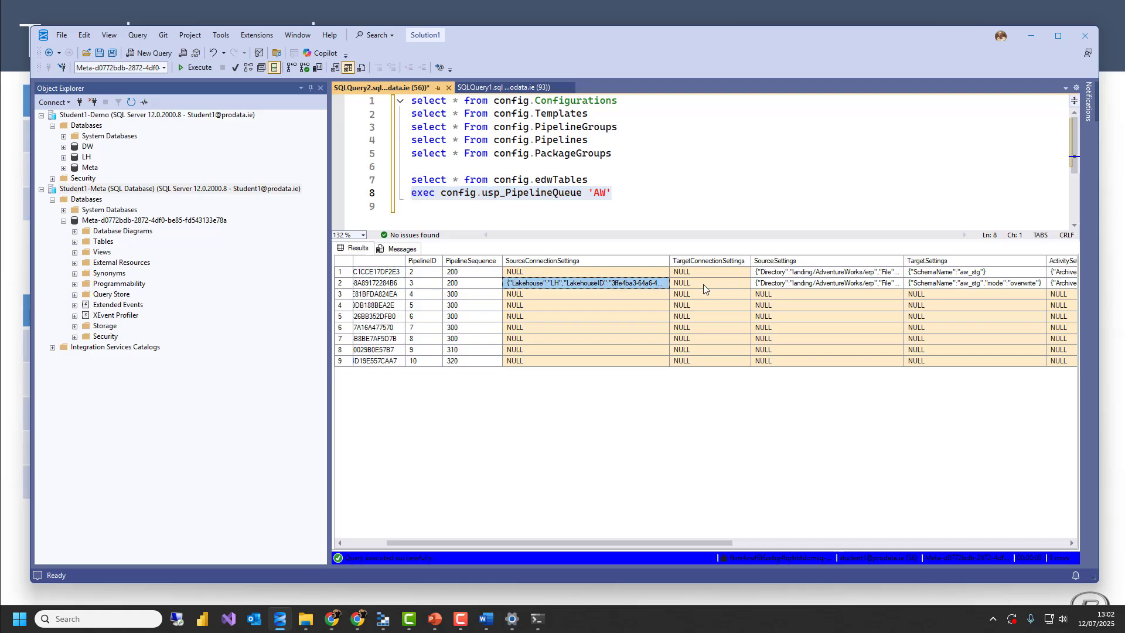
Examine the TemplateID values of the Extract pipelines and the SessionTag column in the AW queue results
left_click_drag(622, 541, 876, 527)
left_click_drag(808, 273, 812, 285)
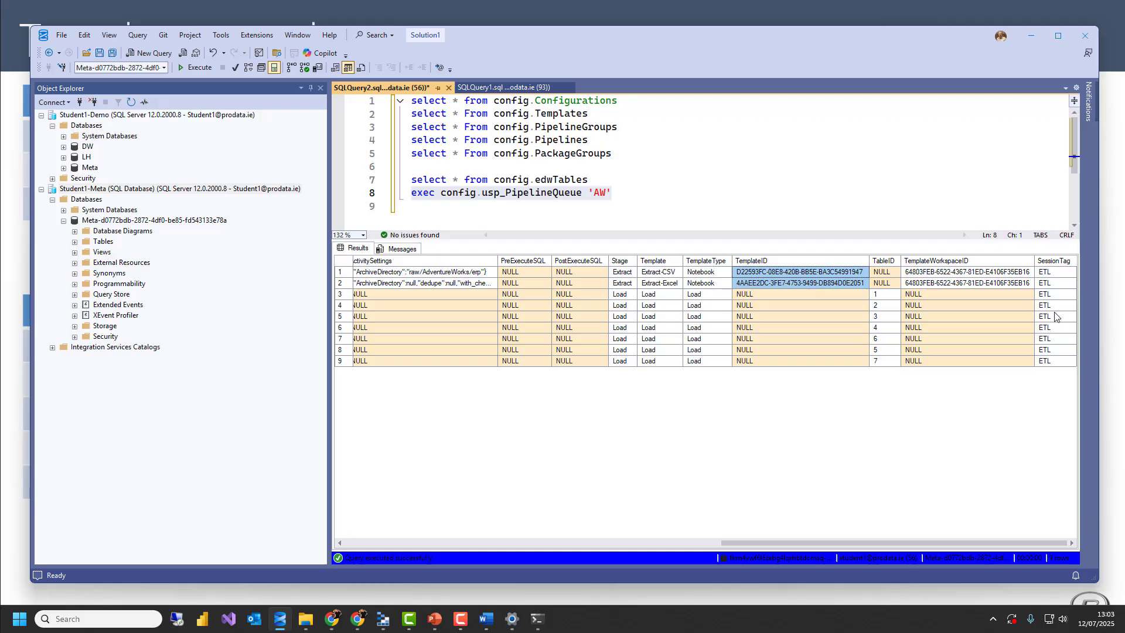
left_click_drag(1059, 272, 1056, 289)
left_click_drag(1052, 348, 1048, 361)
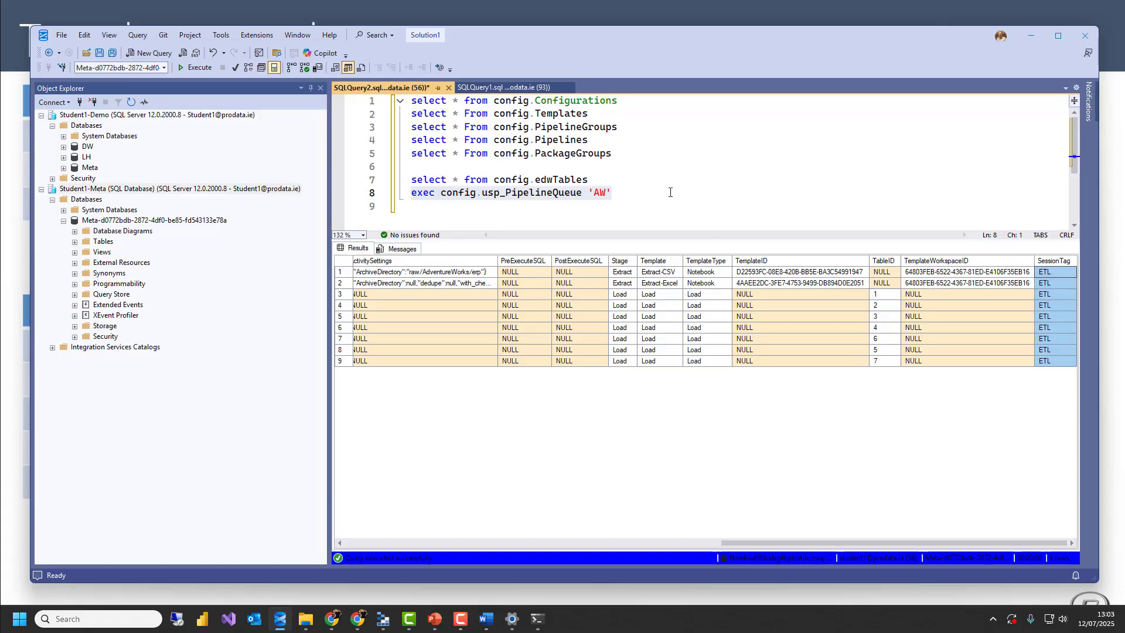
left_click_drag(670, 192, 436, 194)
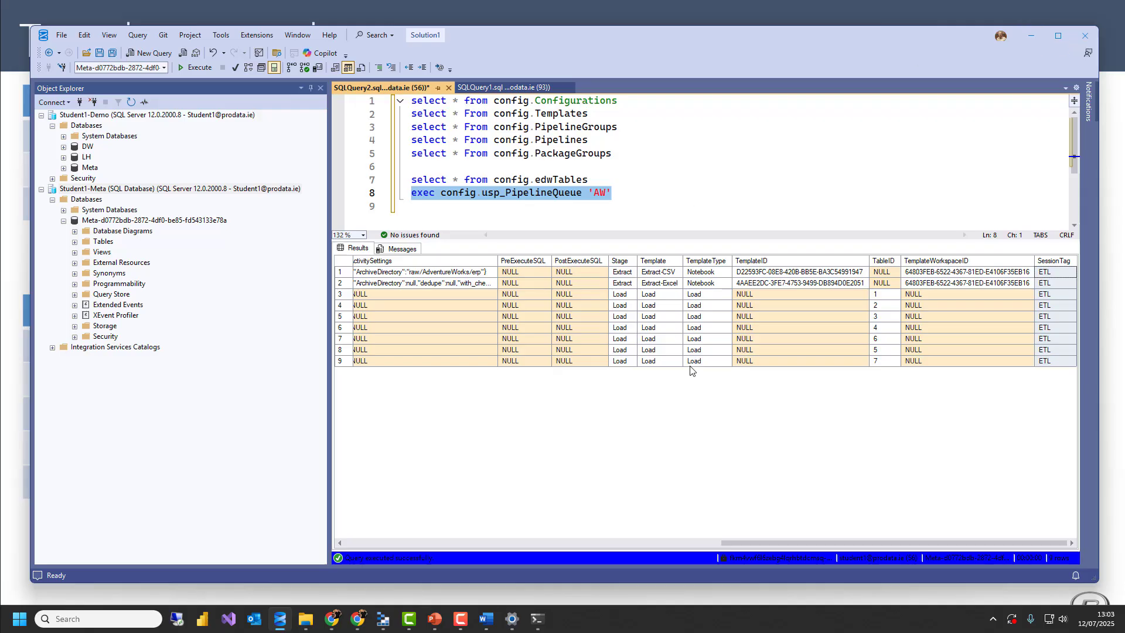
left_click_drag(744, 542, 372, 499)
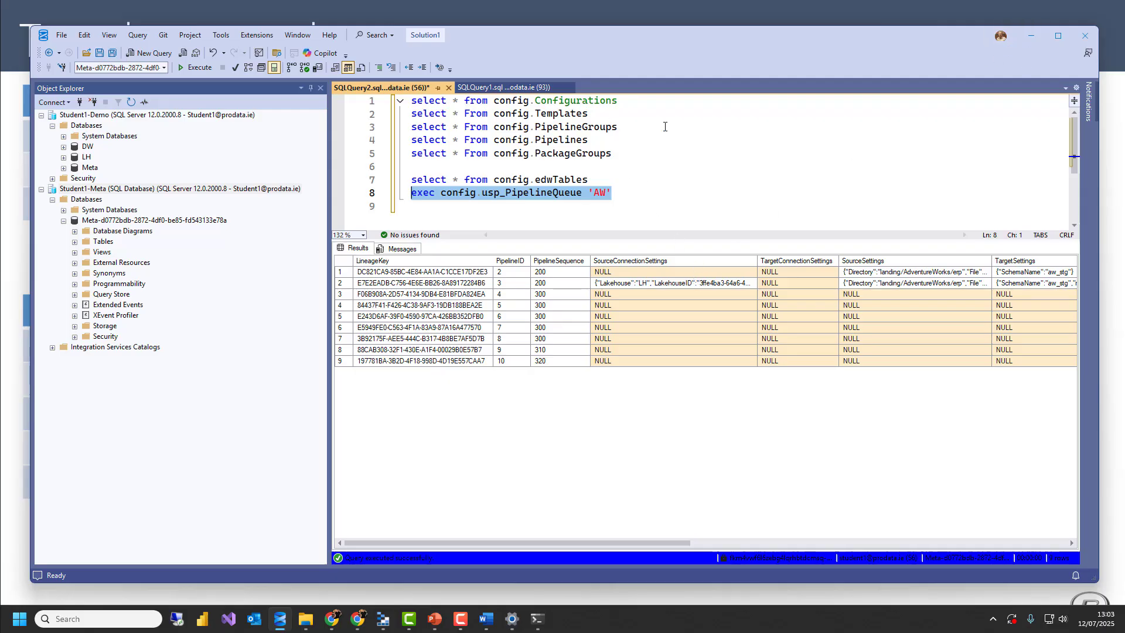
Switch to the Student1 - Demo workspace in Power BI and open the Extract-CSV notebook from DWA > Library > Extract
left_click(1034, 36)
key("alt+Tab")
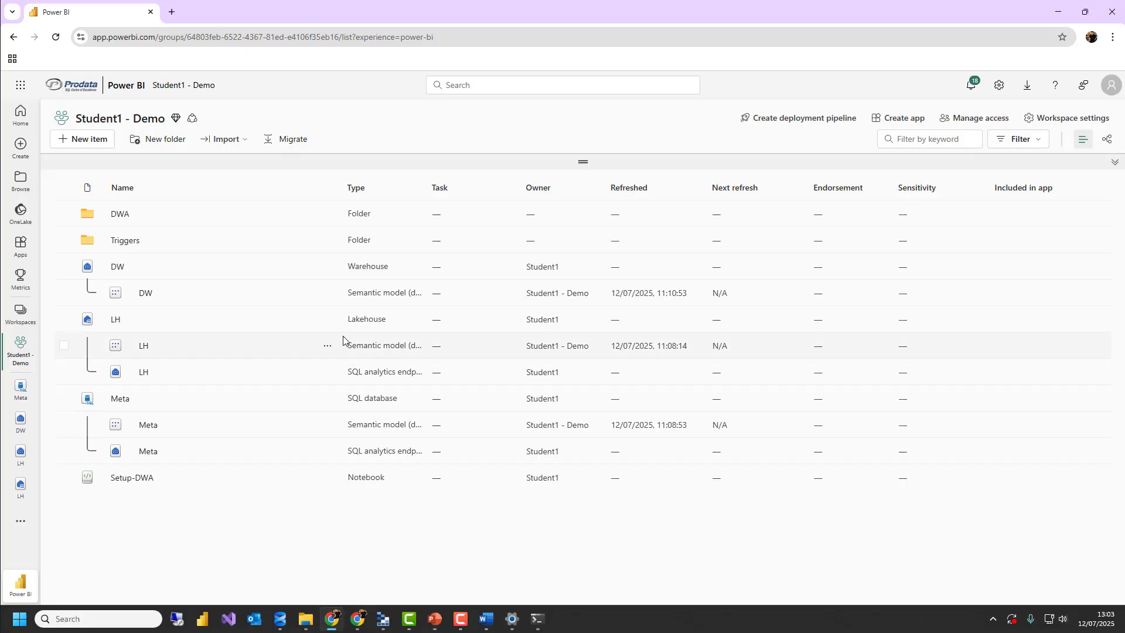
left_click(118, 213)
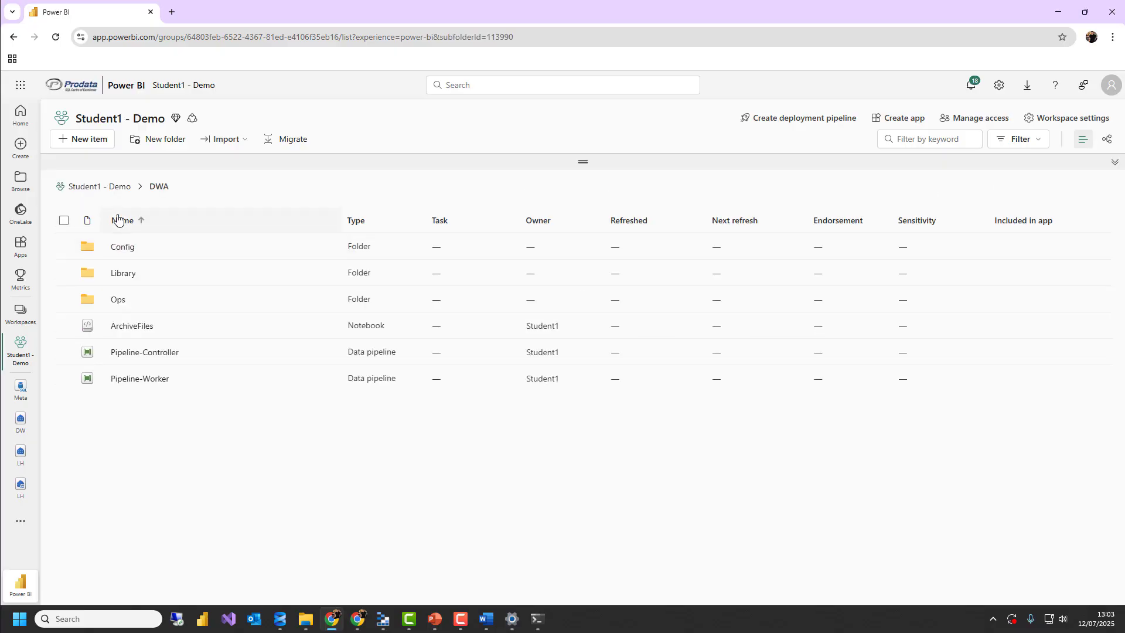
left_click(123, 272)
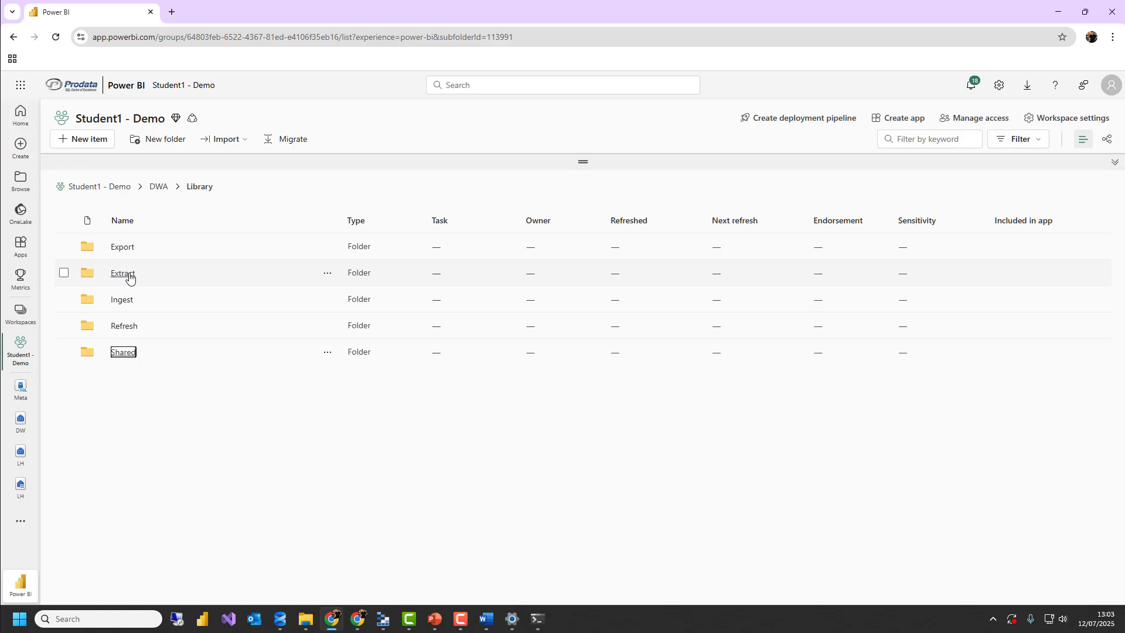
left_click(123, 274)
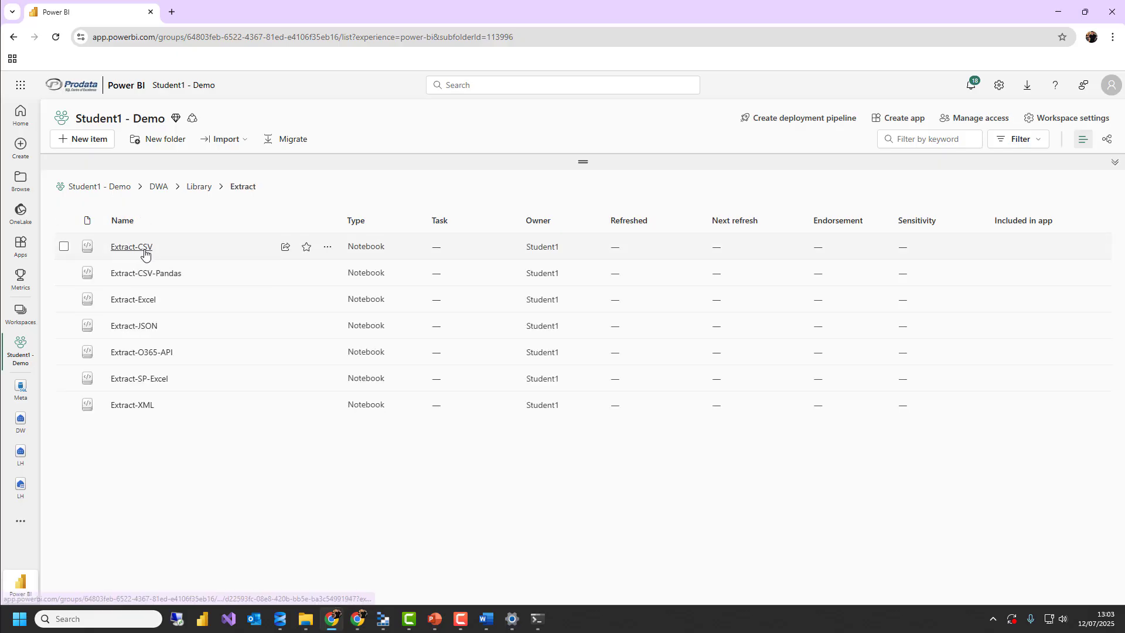
left_click(145, 253)
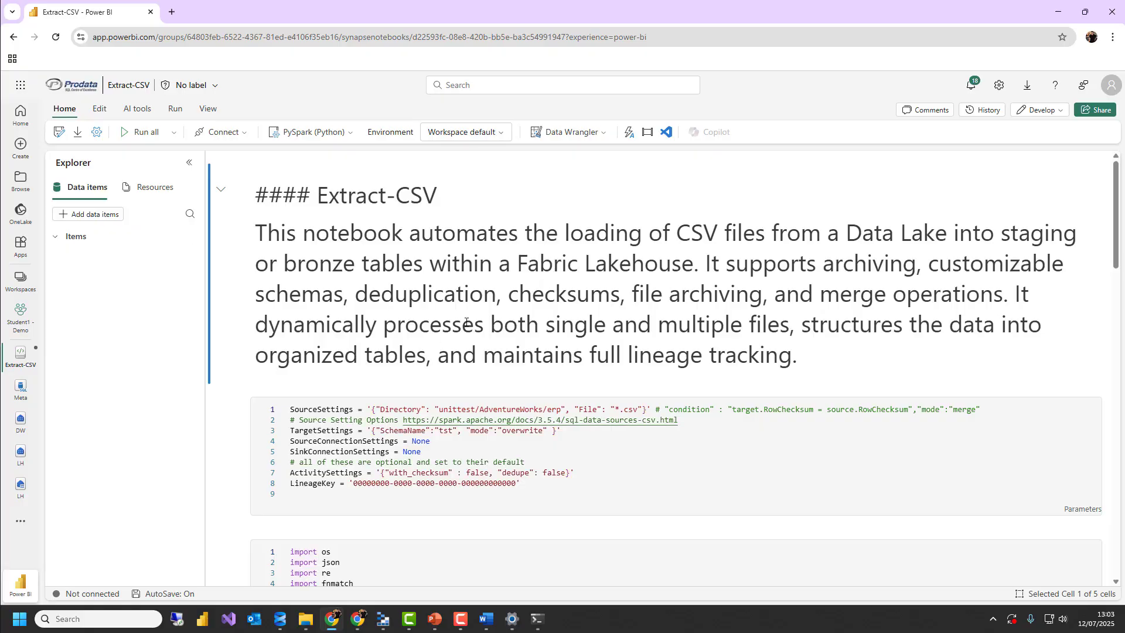
Review the notebook's parameters cell, from SourceSettings down to the LineageKey line
scroll(466, 321, "down", 4)
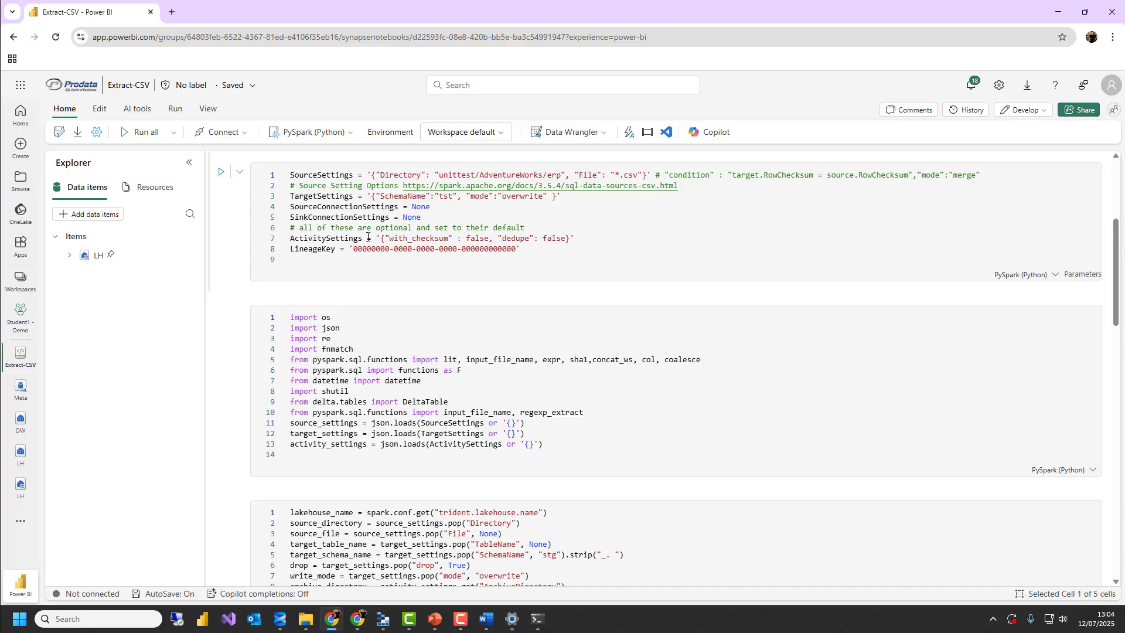
left_click_drag(533, 255, 271, 247)
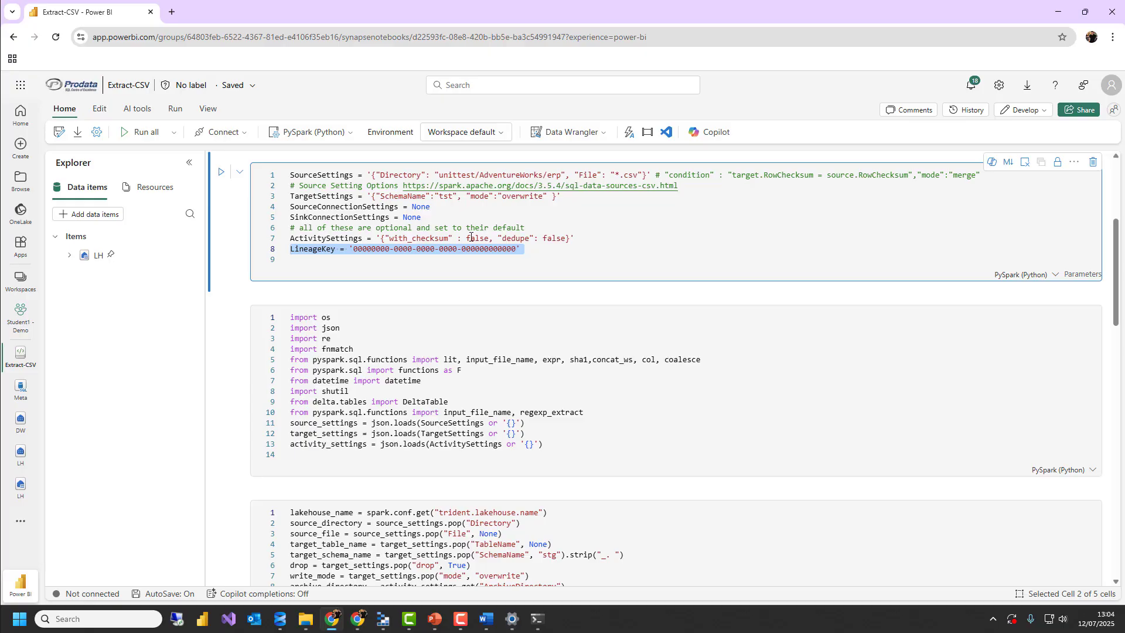
left_click(538, 248)
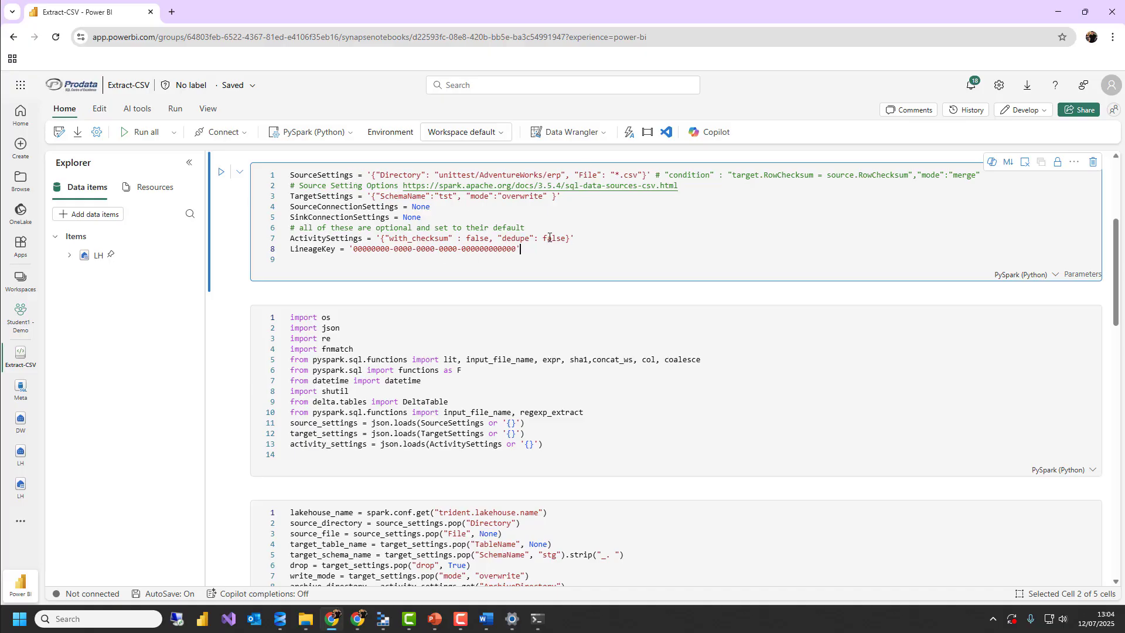
Connect the notebook to a new standard session and highlight all lines of its parameters cell
left_click(221, 132)
left_click(208, 154)
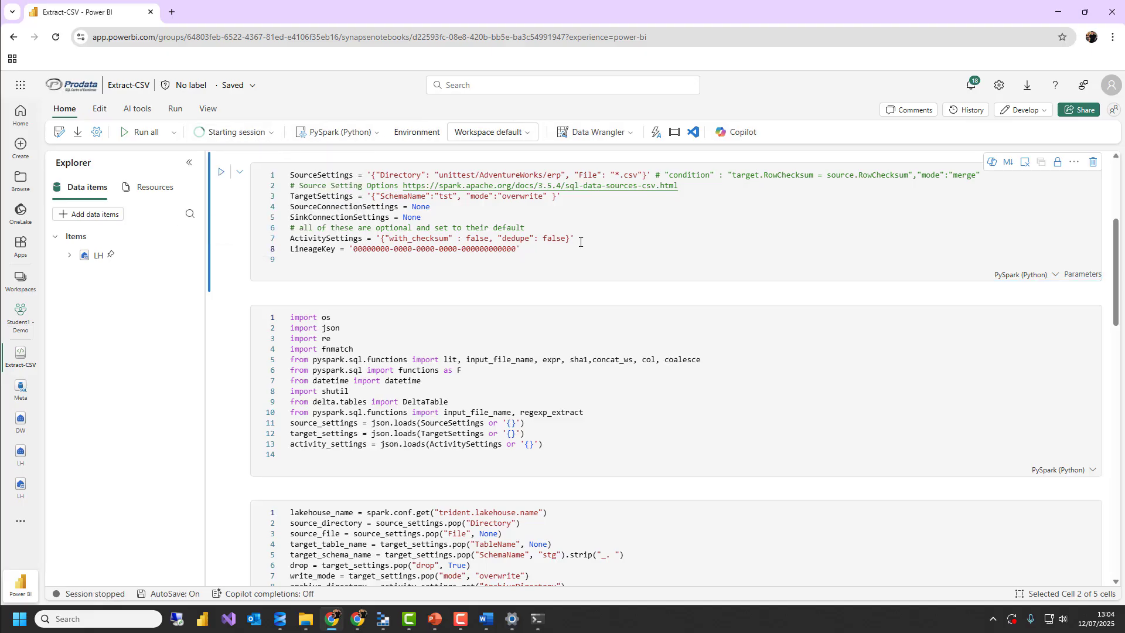
left_click_drag(565, 253, 280, 174)
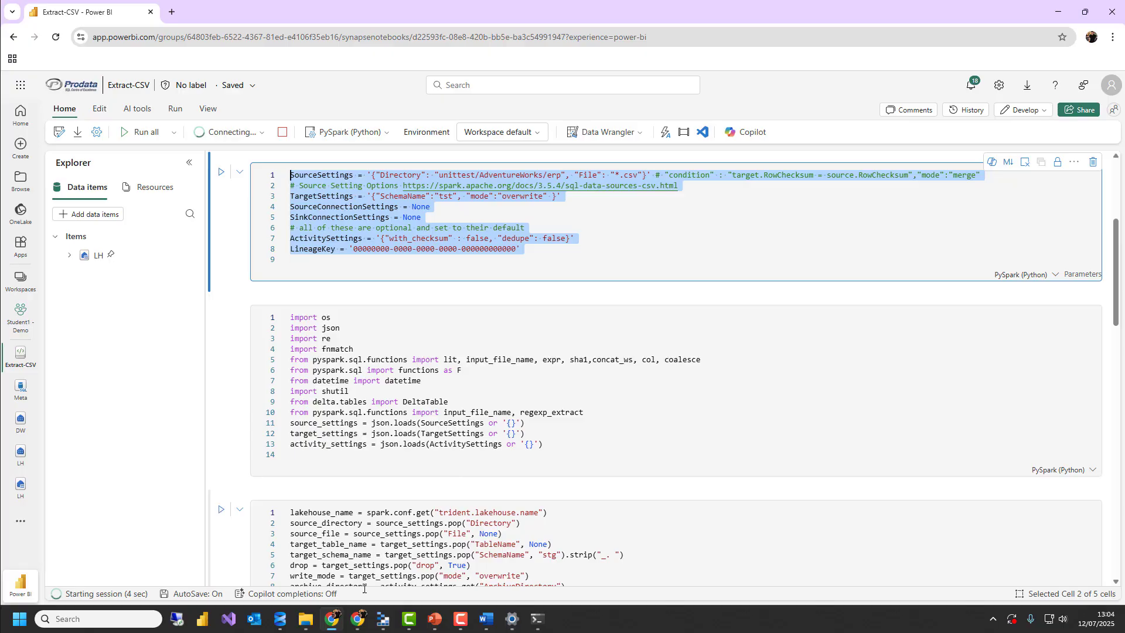
Switch to SQL Server Management Studio, rerun only the AW pipeline queue statement and move the window below the notebook's parameters cell
left_click(281, 621)
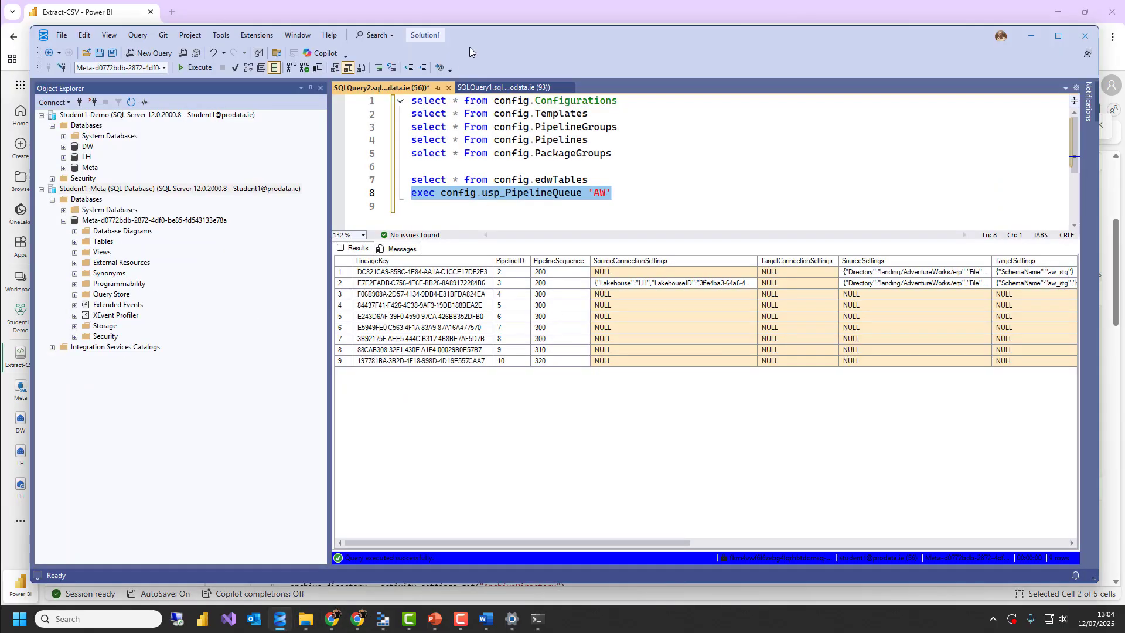
left_click_drag(646, 193, 339, 194)
left_click(202, 68)
left_click_drag(543, 46, 428, 282)
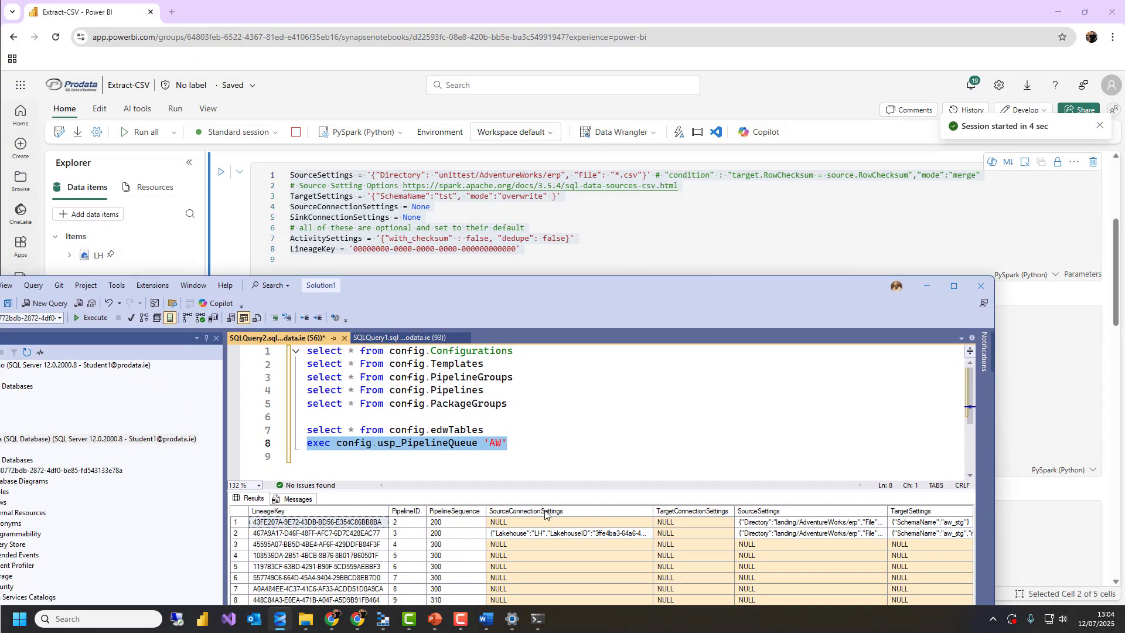
Compare the queue's connection settings, SourceSettings, TargetSettings and PipelineSequence columns with the notebook's parameters
left_click(545, 511)
left_click(691, 511)
left_click(764, 511)
left_click(910, 511)
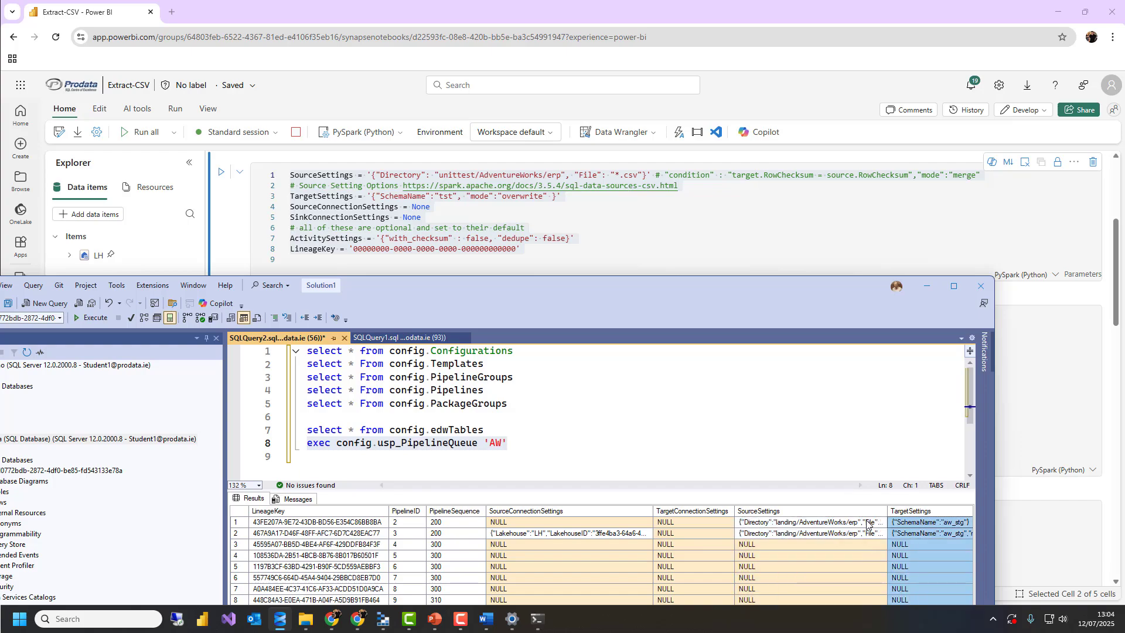
left_click(843, 511)
left_click(625, 512)
left_click(465, 511)
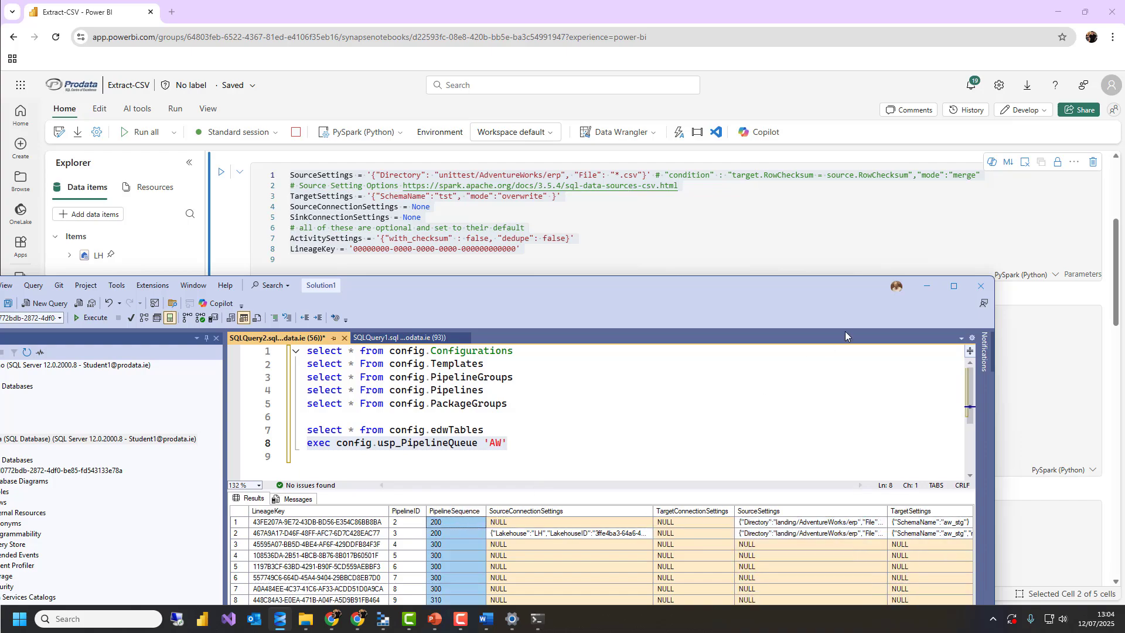
Return to the Extract-CSV notebook and run all of its cells
left_click(925, 288)
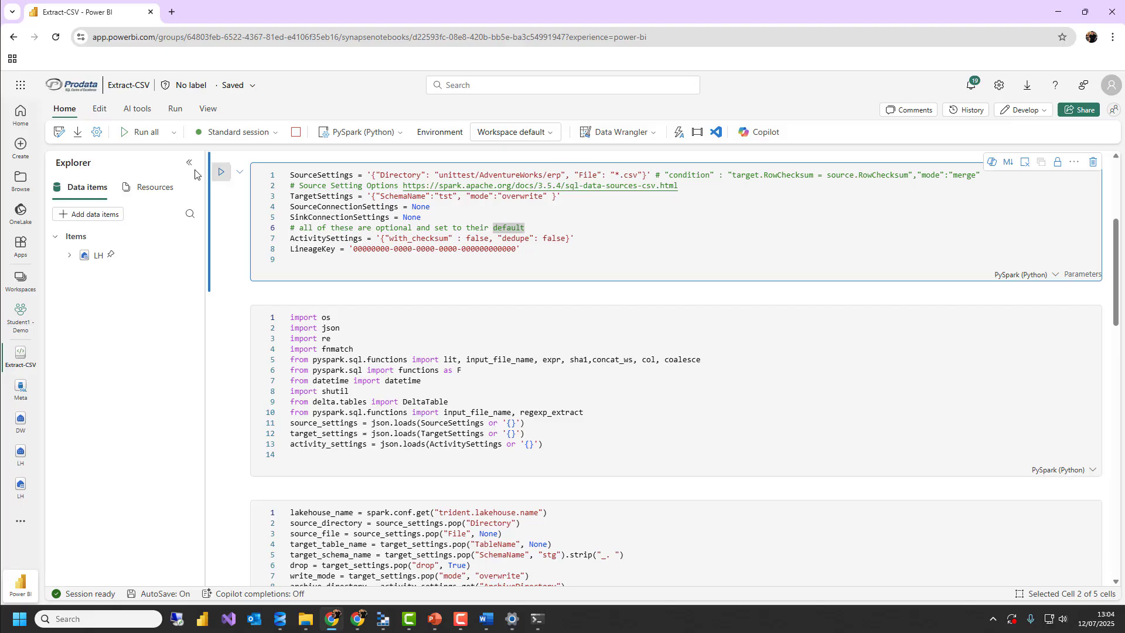
left_click(139, 131)
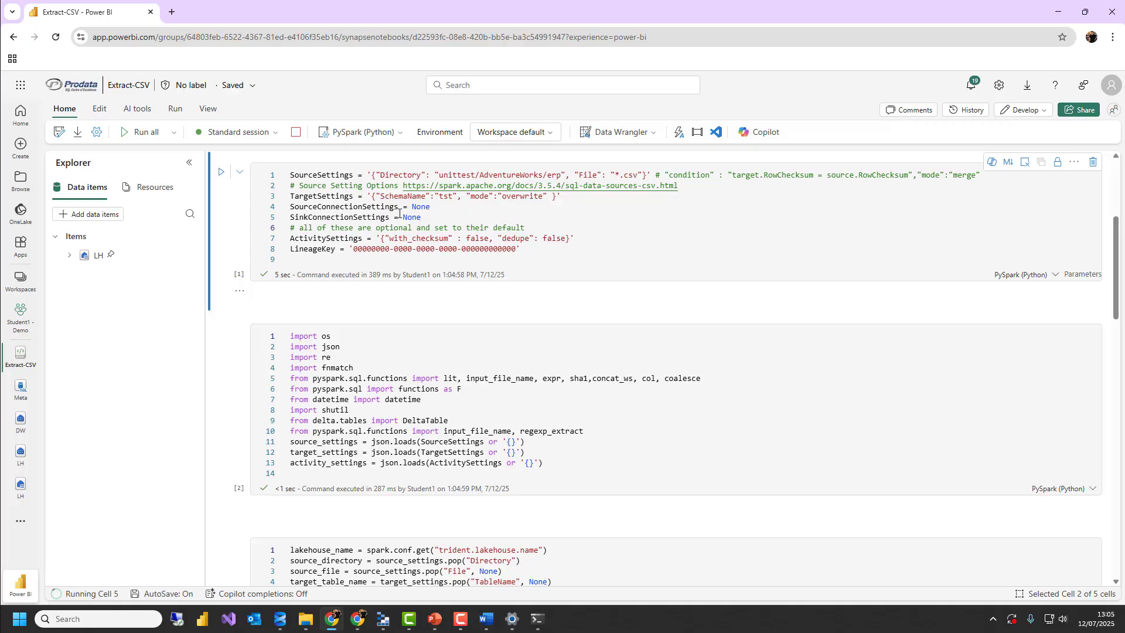
scroll(422, 264, "down", 5)
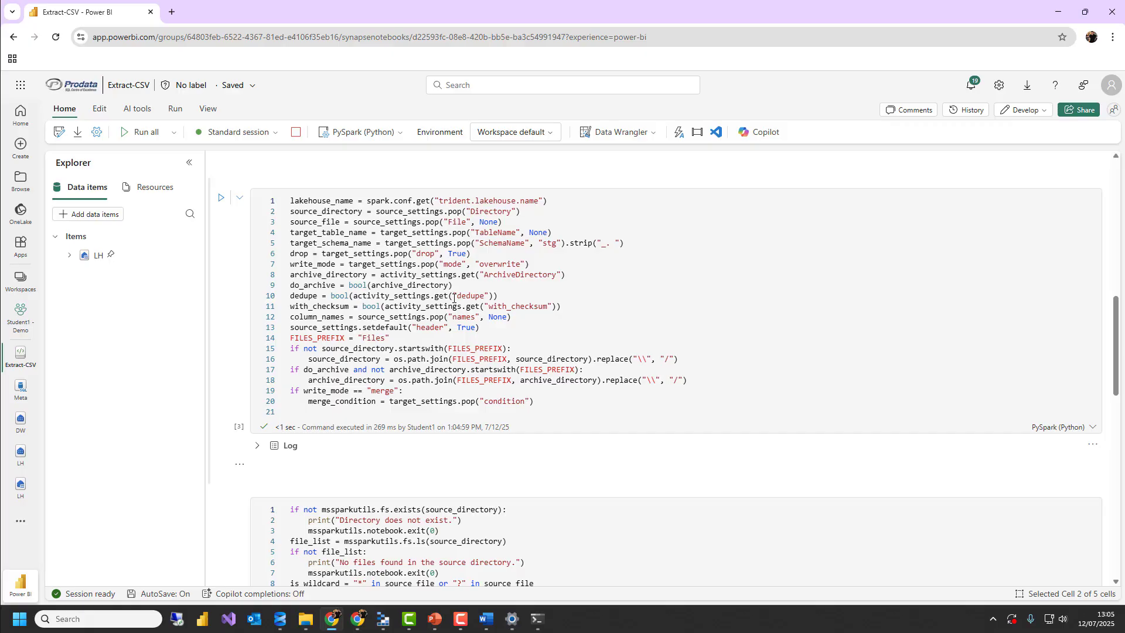
Examine the notebook's file-processing code, including the clean_headers line, the merge and write logic, the archiving loop and the cell output
scroll(453, 298, "down", 4)
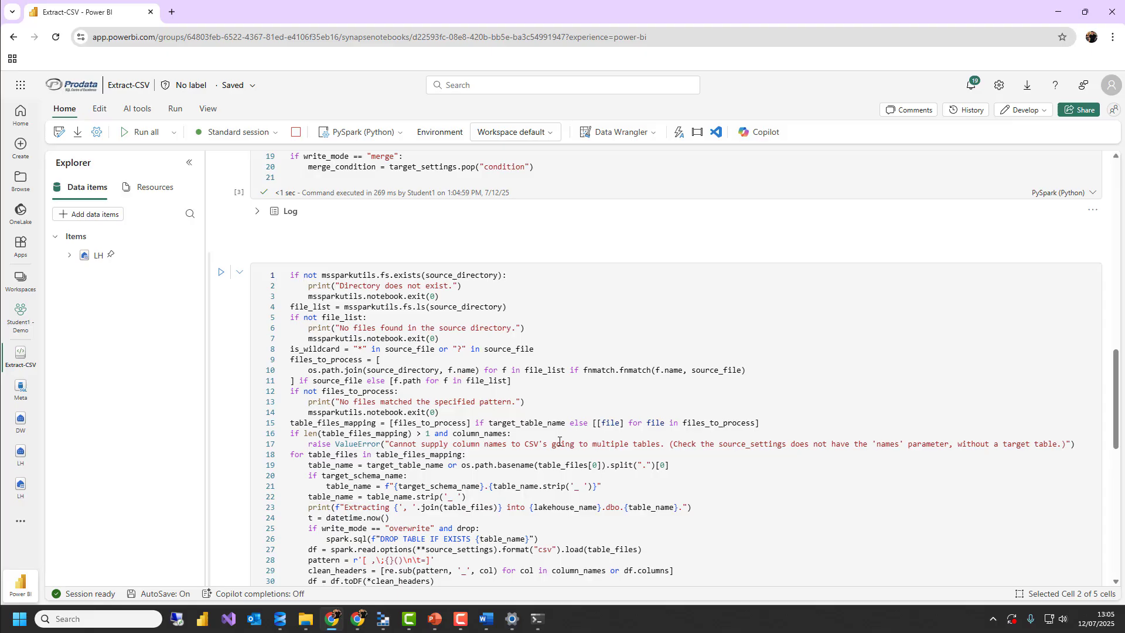
scroll(560, 441, "down", 1)
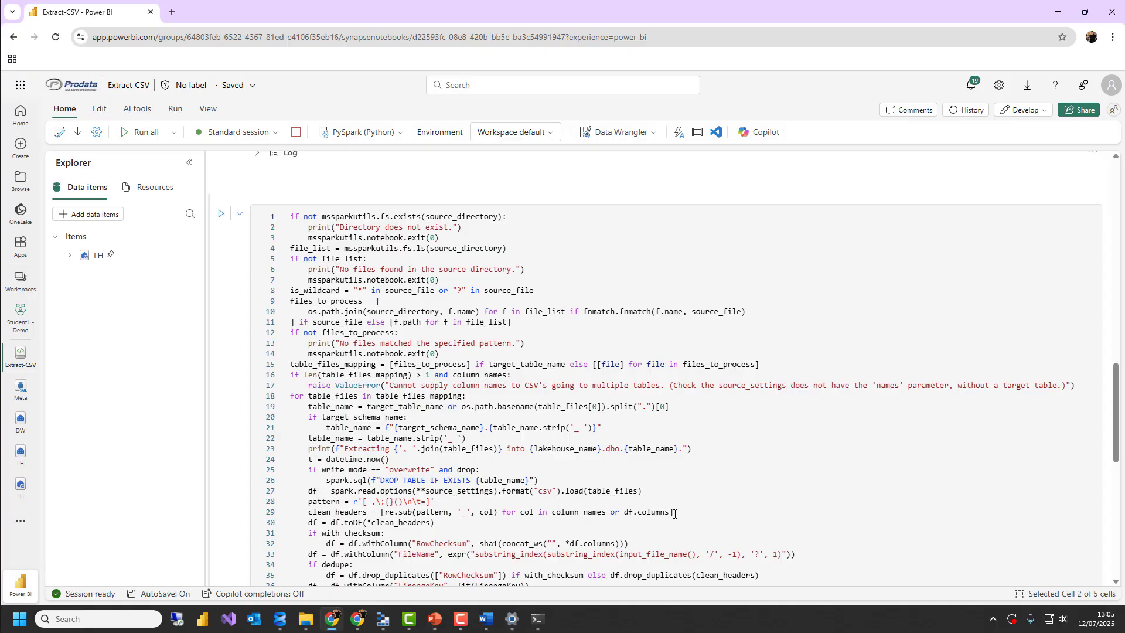
left_click_drag(675, 513, 309, 512)
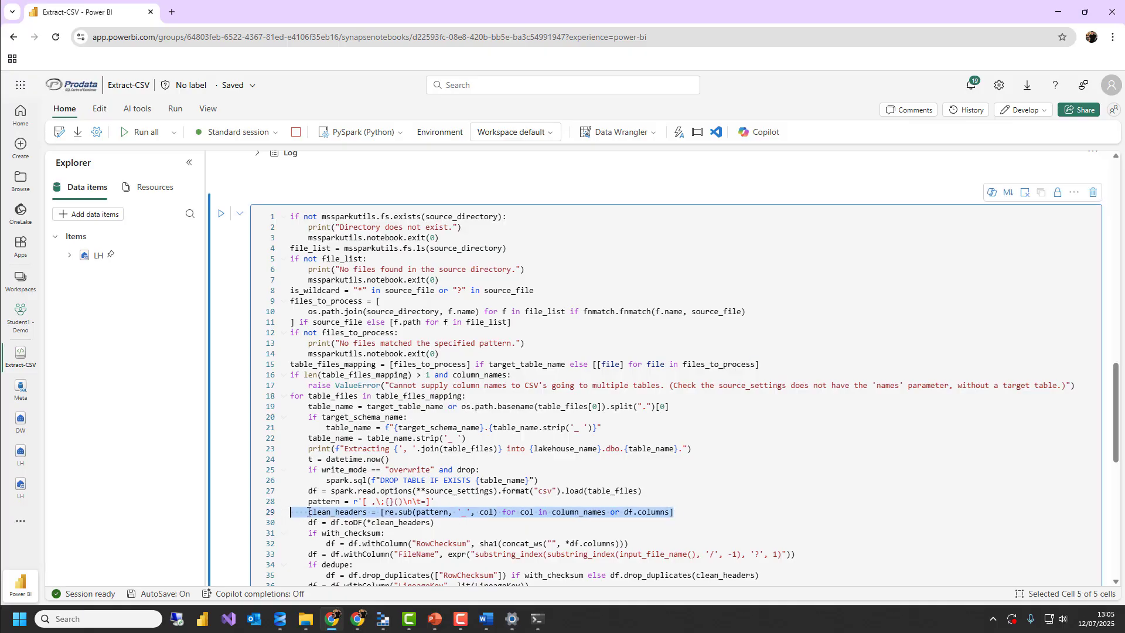
scroll(364, 510, "down", 2)
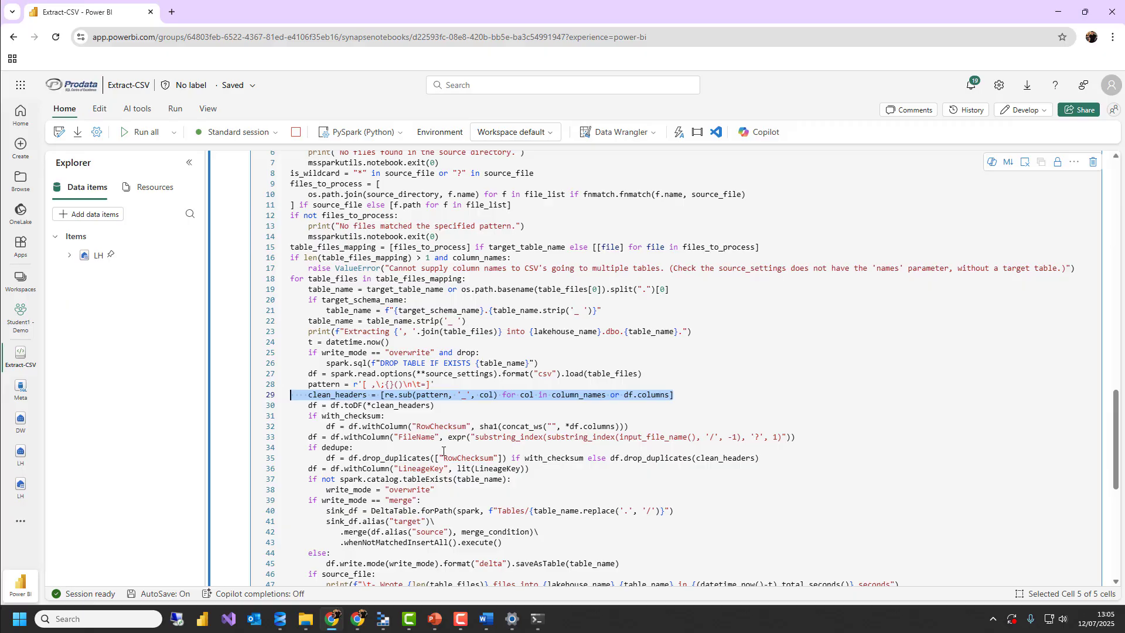
scroll(443, 451, "down", 2)
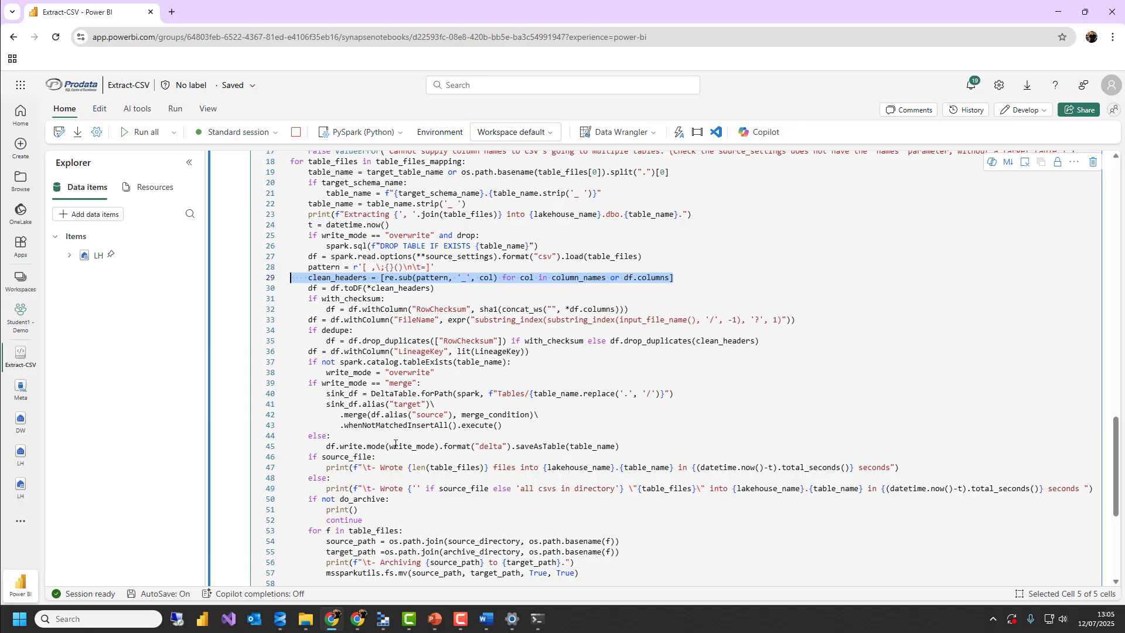
scroll(394, 428, "down", 2)
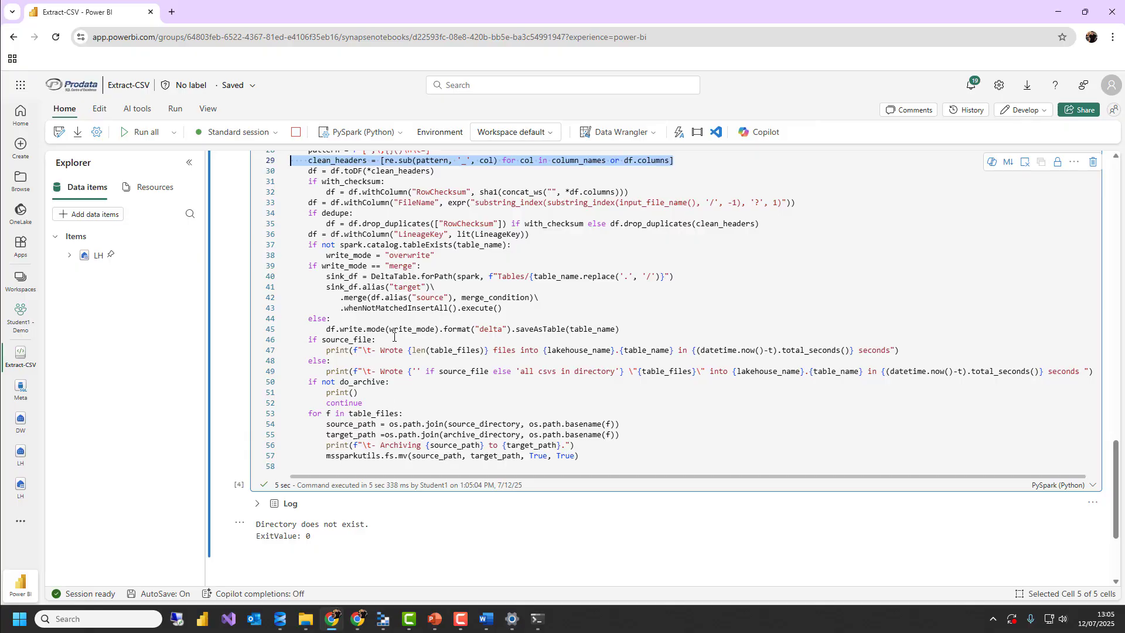
scroll(399, 321, "up", 8)
scroll(460, 360, "down", 9)
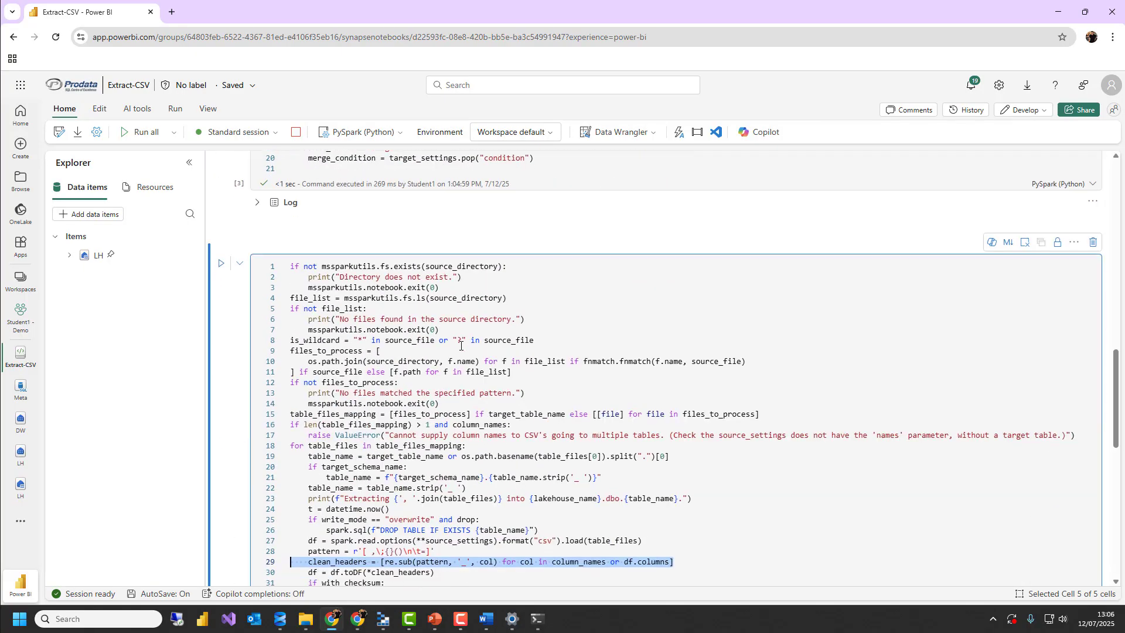
Return to the notebook's parameters cell and expand the LH lakehouse's Files and landing folders to check the available directories
scroll(434, 316, "up", 15)
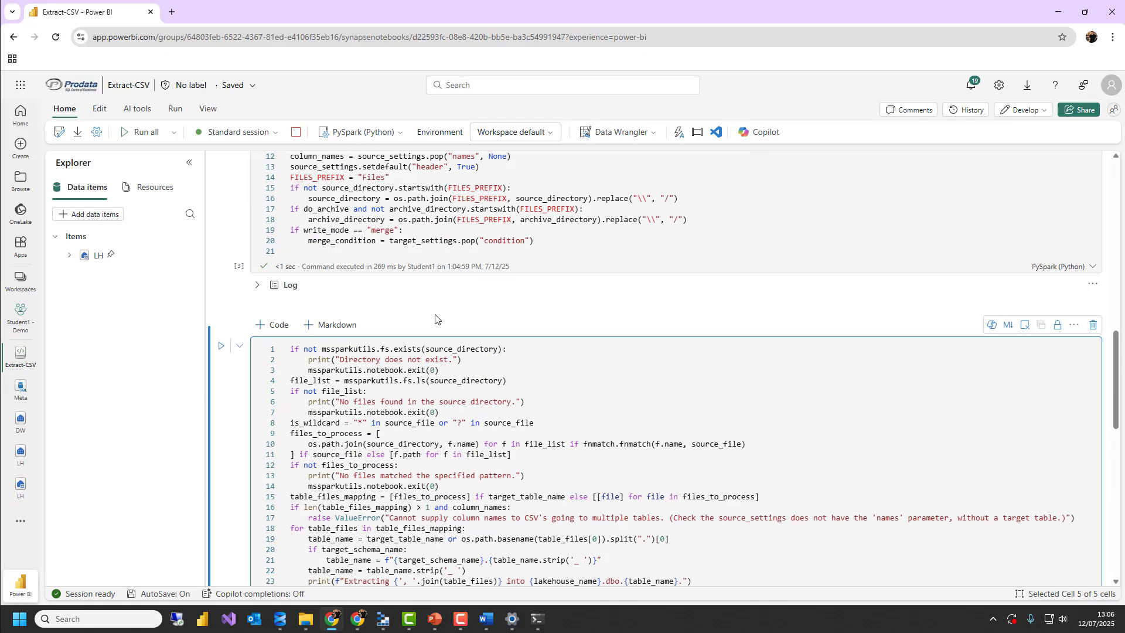
scroll(436, 315, "up", 4)
scroll(444, 312, "down", 1)
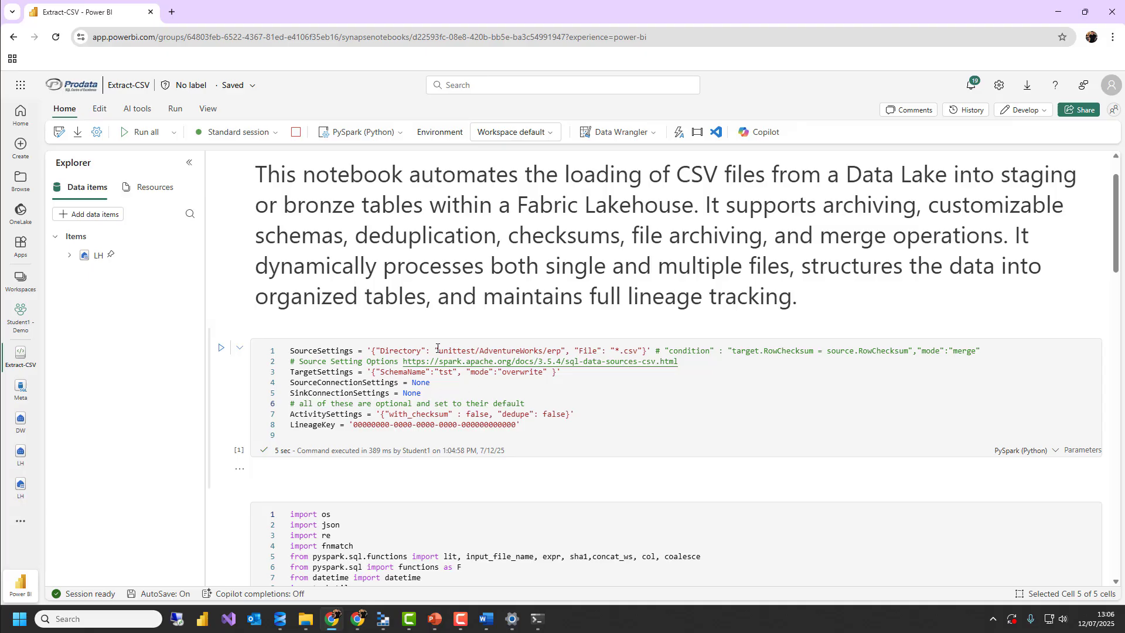
left_click(69, 255)
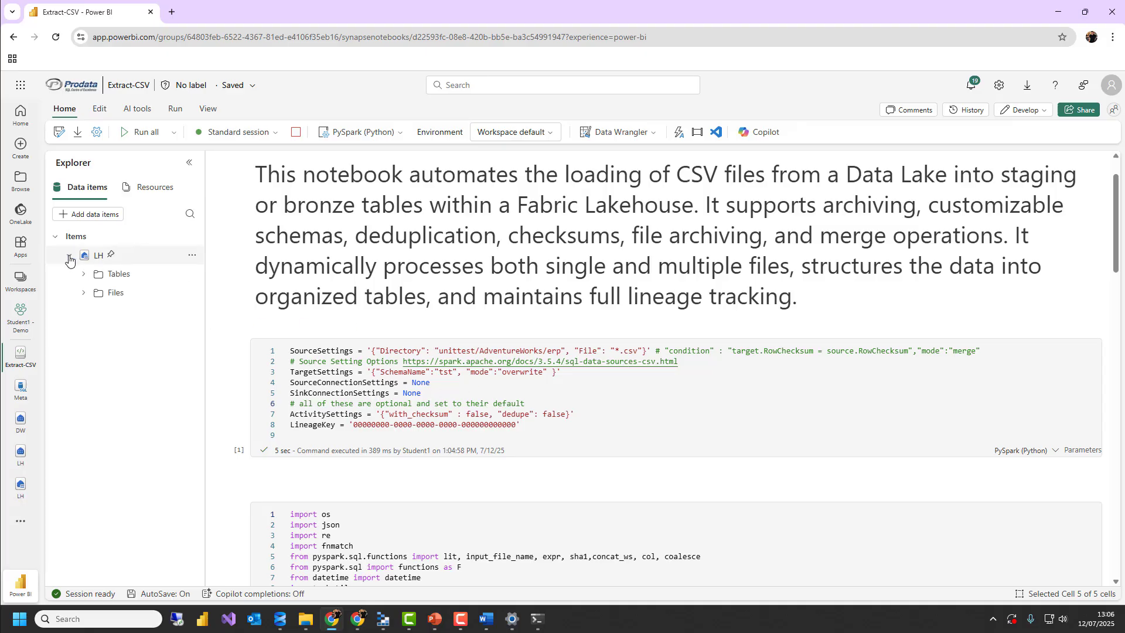
left_click(82, 292)
left_click(98, 330)
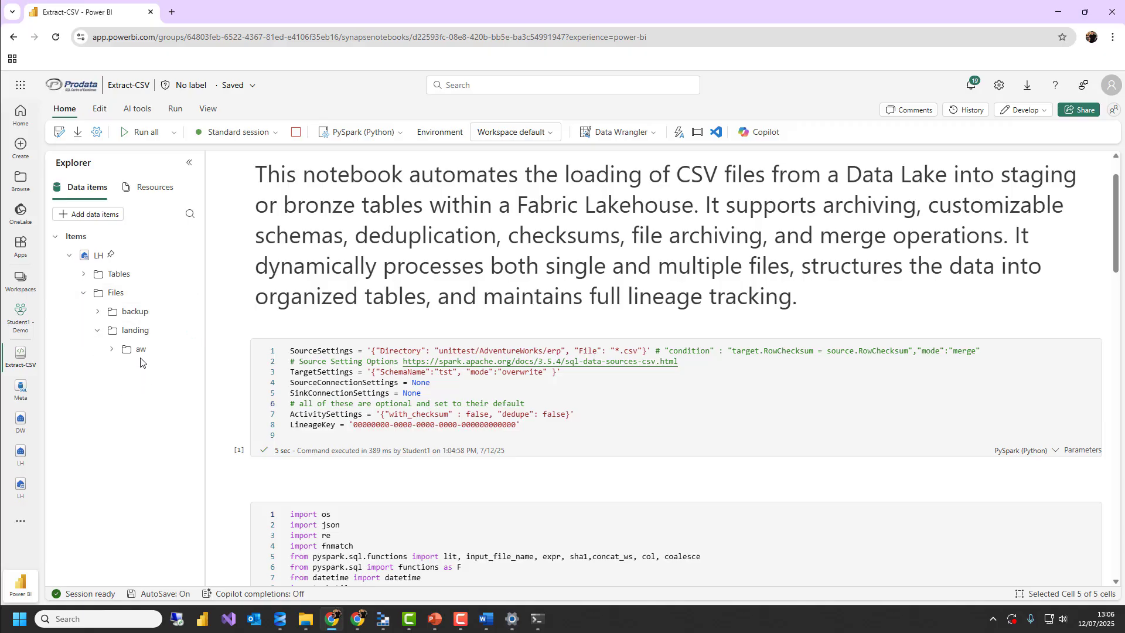
Check the files in the landing/aw folder and set the Directory in the notebook's SourceSettings to landing/aw
left_click(141, 349)
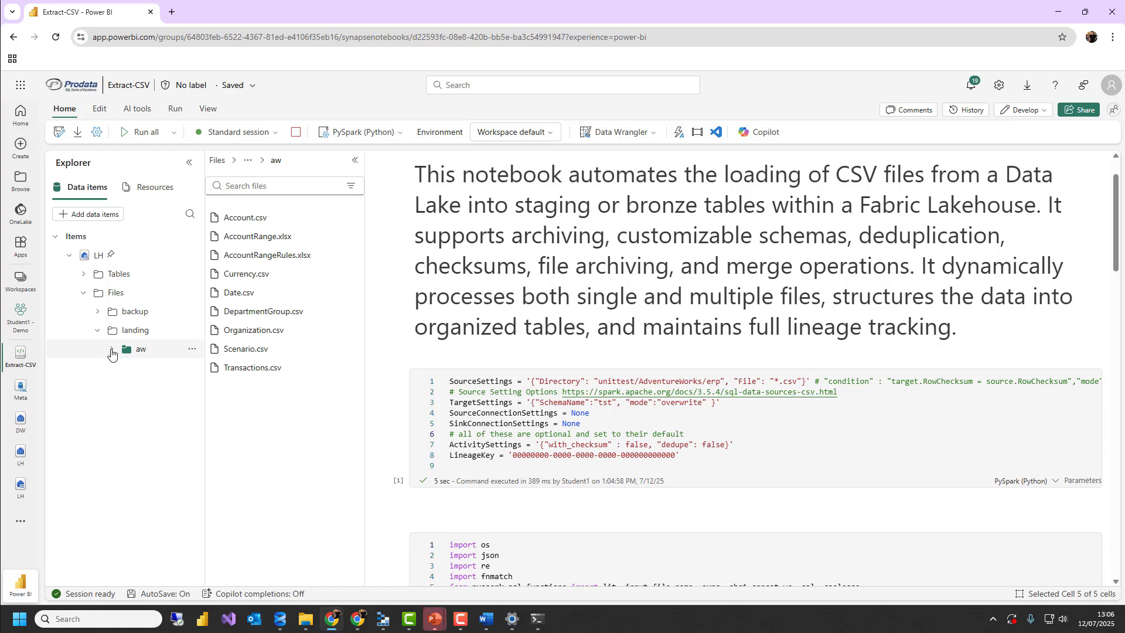
left_click(112, 351)
left_click_drag(721, 381, 603, 381)
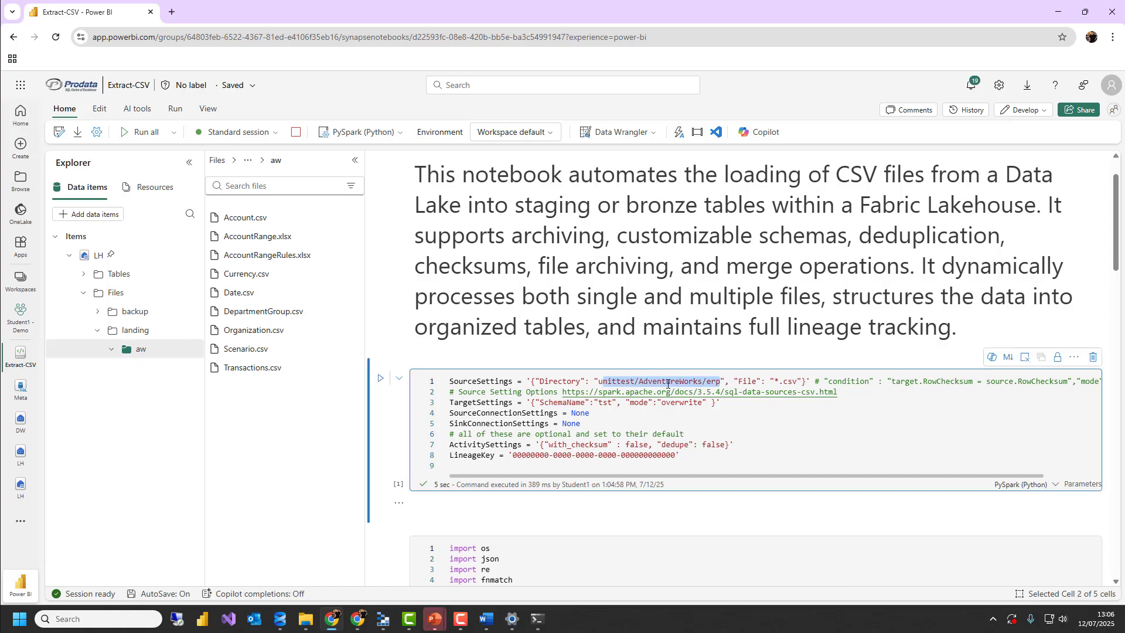
type("landing")
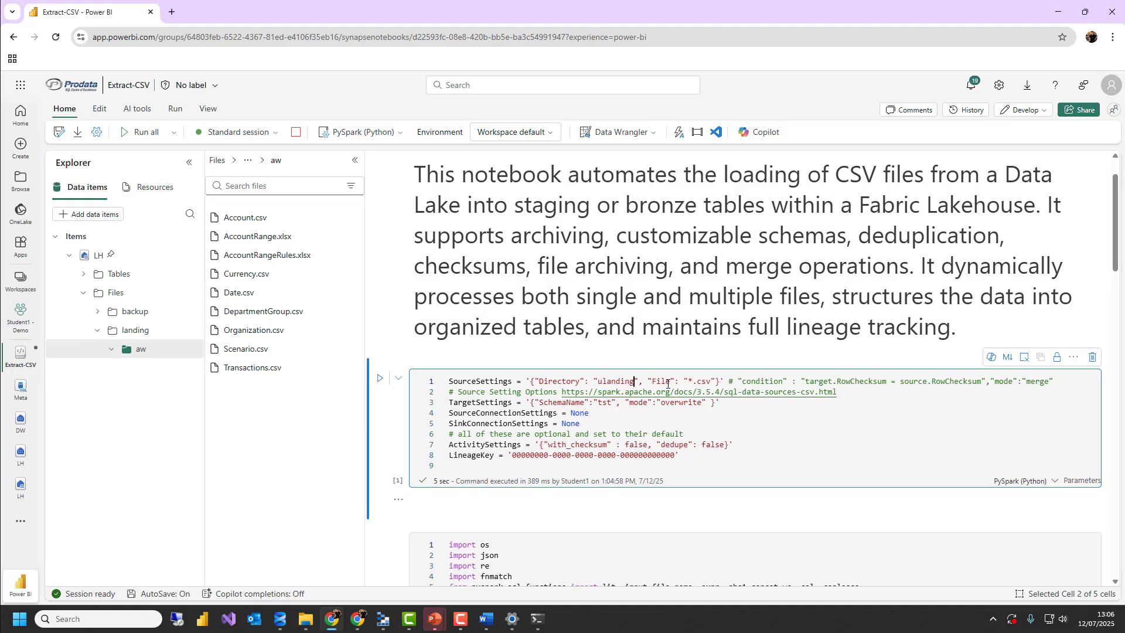
key("ctrl+shift+Left")
key("BackSpace")
key("ctrl+shift+Right")
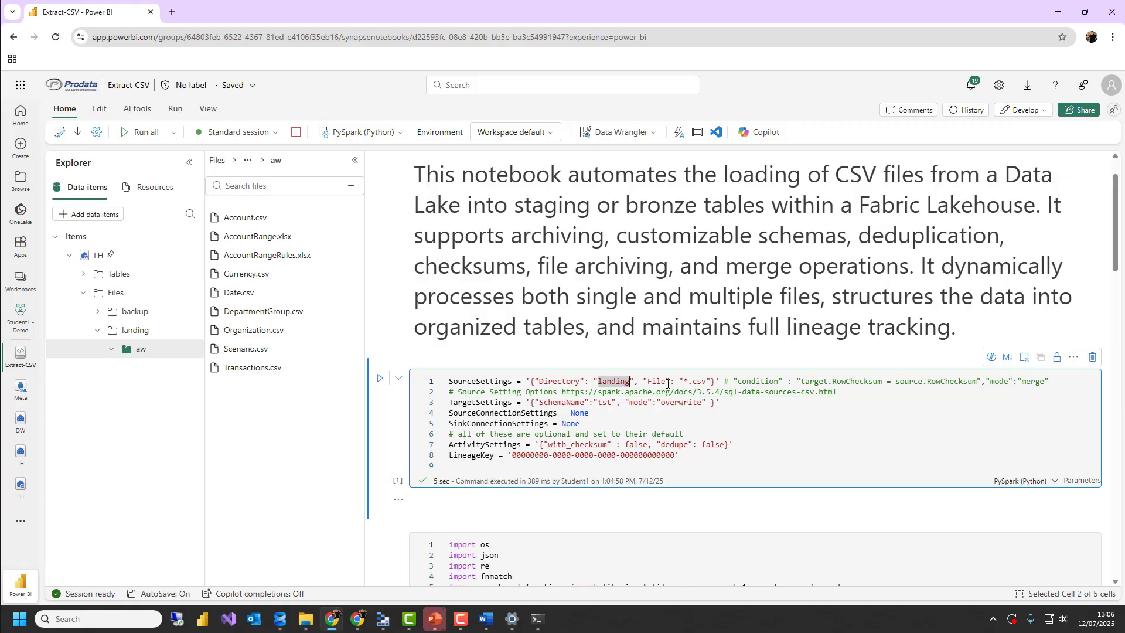
key("Right")
type("/aw")
Set the SchemaName in TargetSettings to aw_stg, checking the schema names under the LH lakehouse's Tables
key("Down")
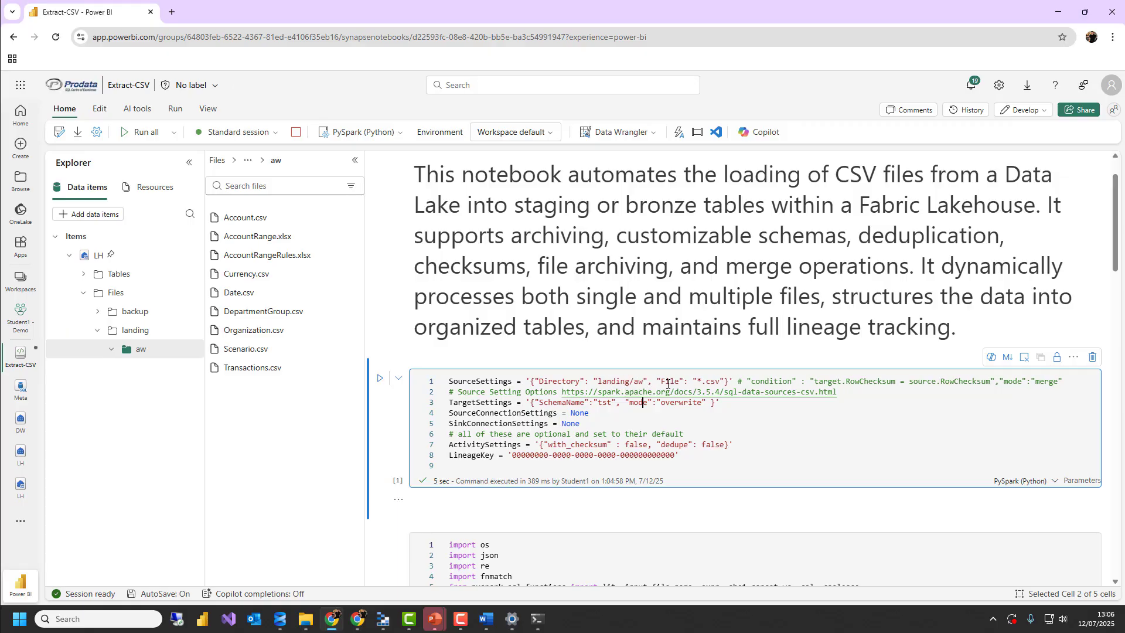
key("Left")
key("Left")
key("Left")
key("Left")
key("Left")
key("ctrl+shift+Left")
type("aw_")
left_click(84, 275)
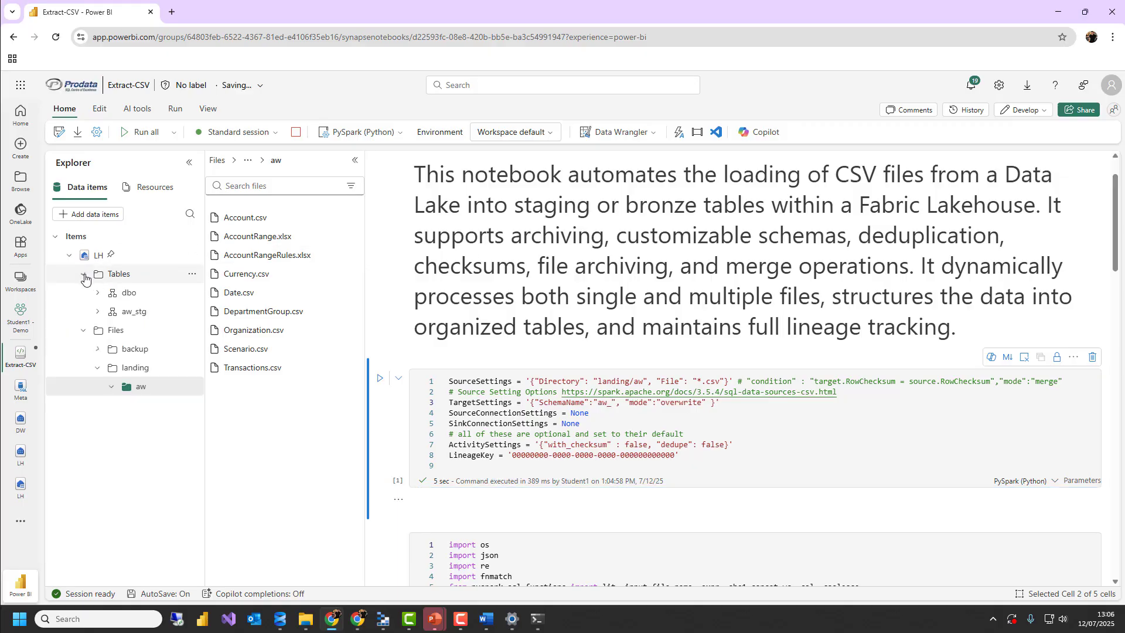
left_click(610, 404)
type("stg")
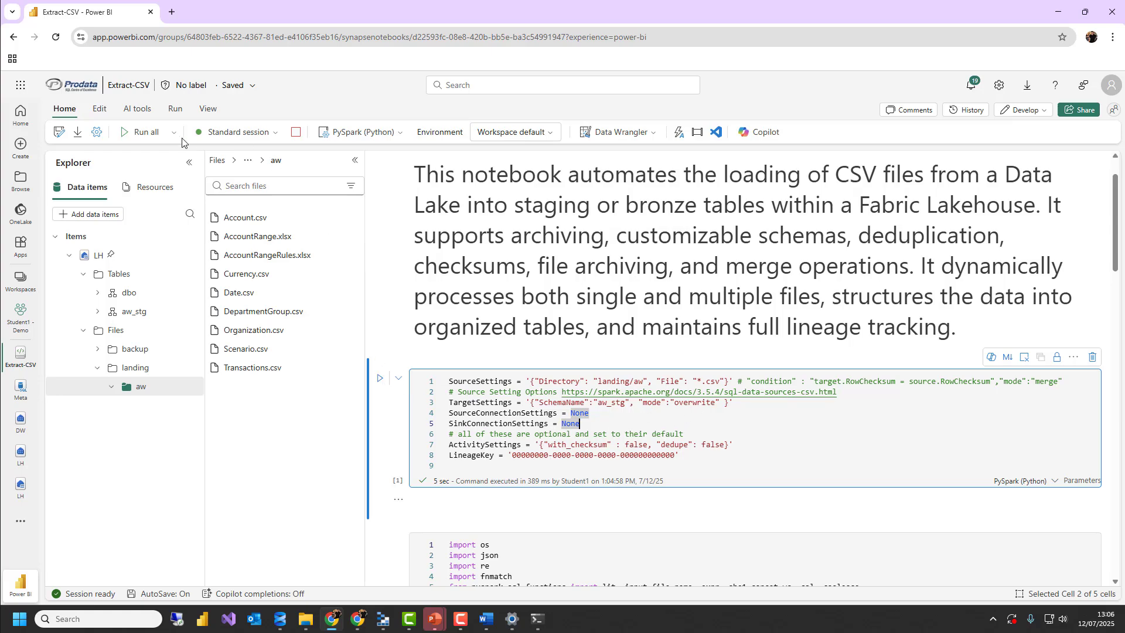
Run all cells of the Extract-CSV notebook with the edited parameters
left_click(140, 131)
scroll(535, 370, "down", 3)
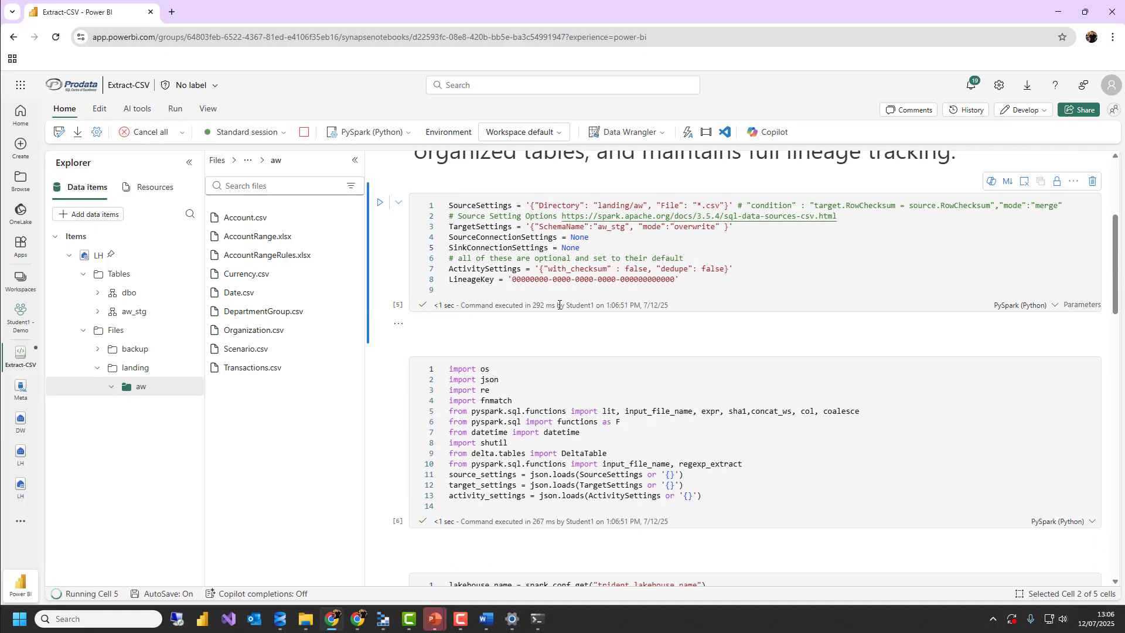
scroll(559, 306, "up", 3)
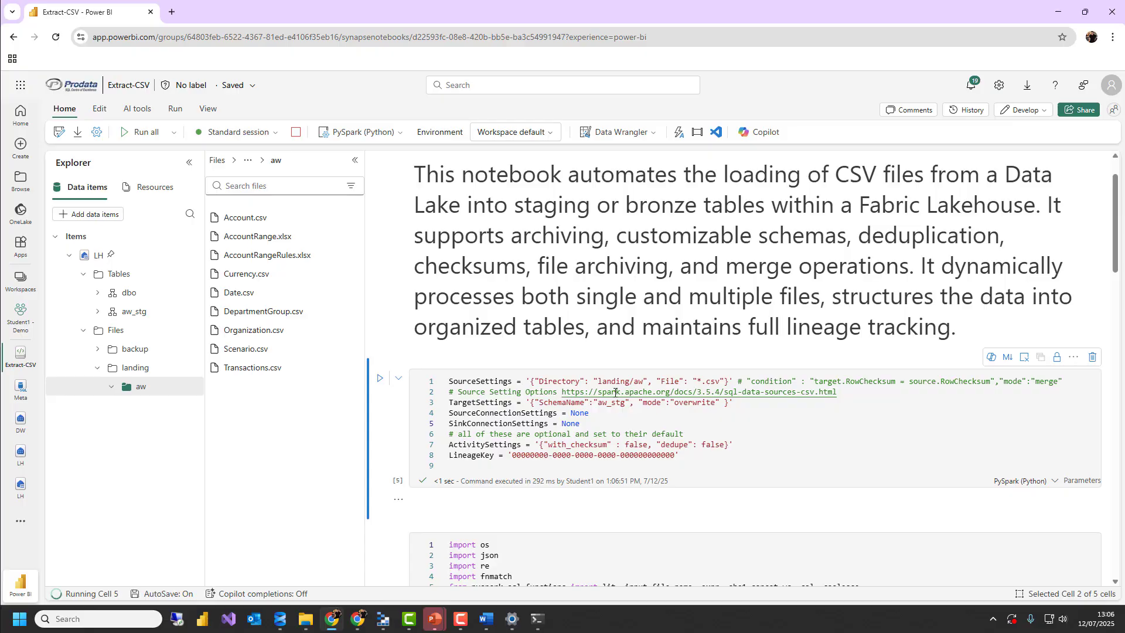
Follow the run through the notebook's cells and examine the extraction output for each CSV file in landing/aw
scroll(603, 392, "down", 4)
scroll(554, 315, "down", 18)
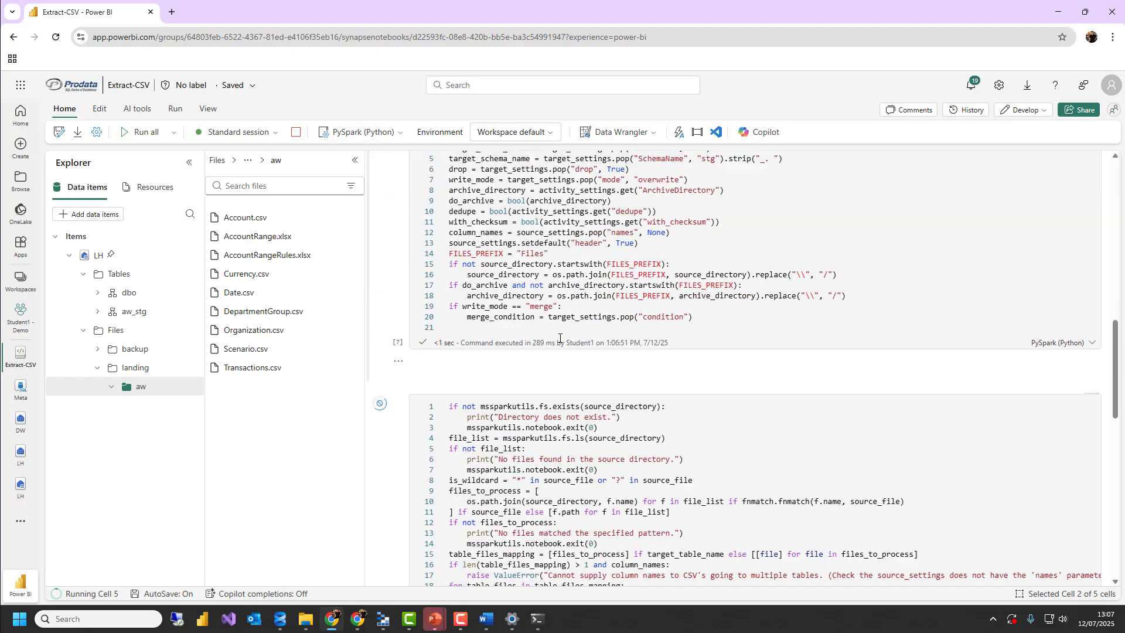
scroll(564, 359, "down", 3)
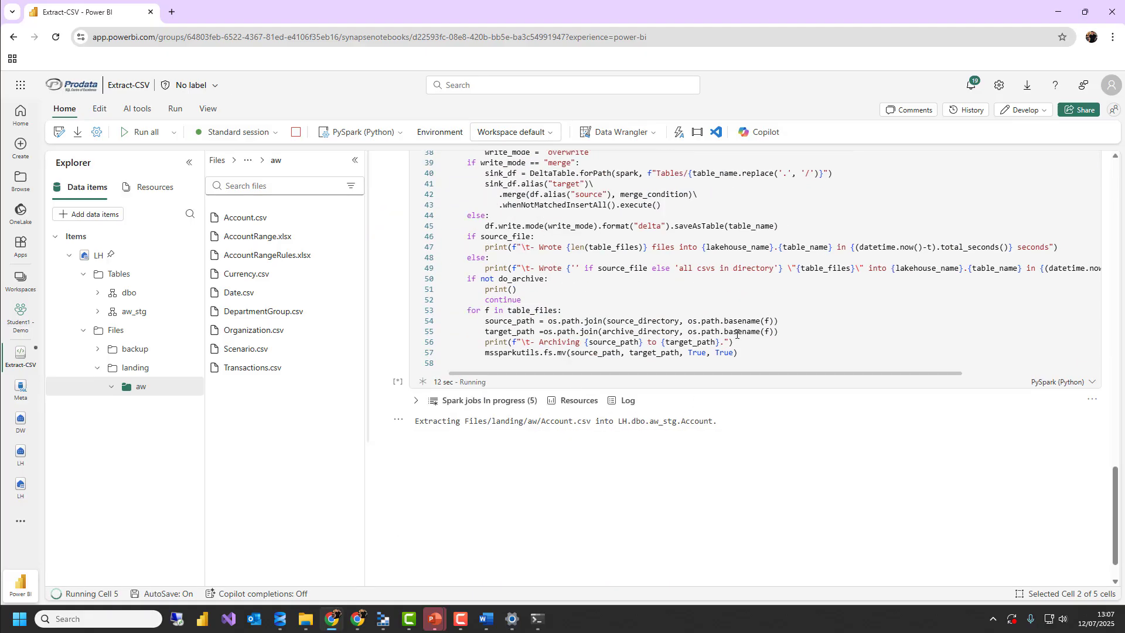
scroll(778, 268, "up", 15)
scroll(778, 269, "up", 4)
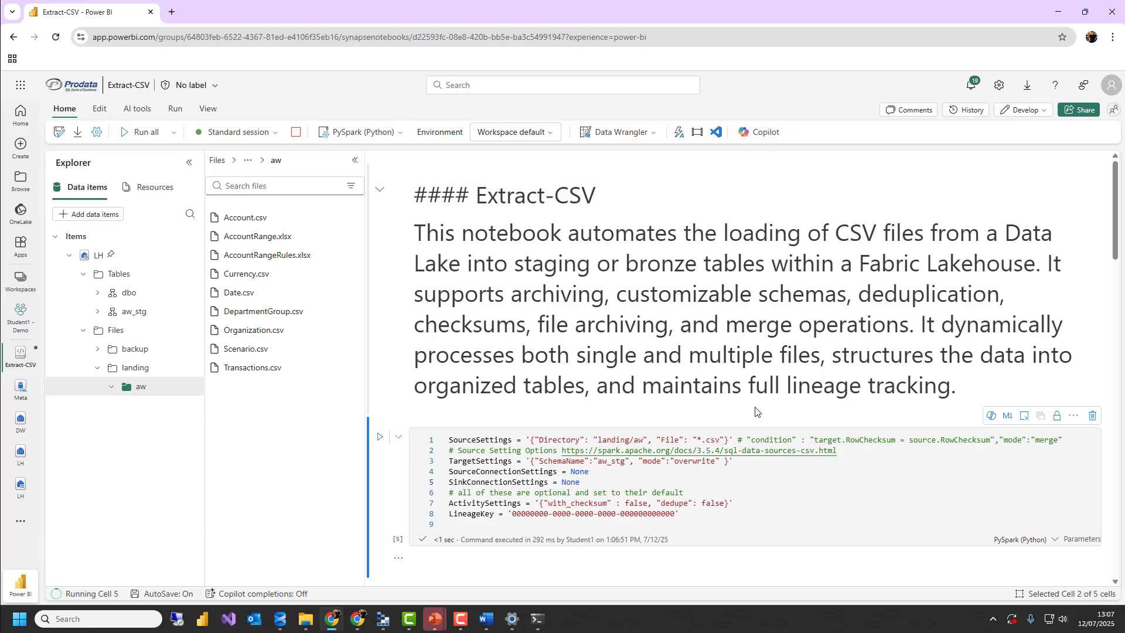
scroll(660, 478, "down", 1)
scroll(661, 478, "down", 20)
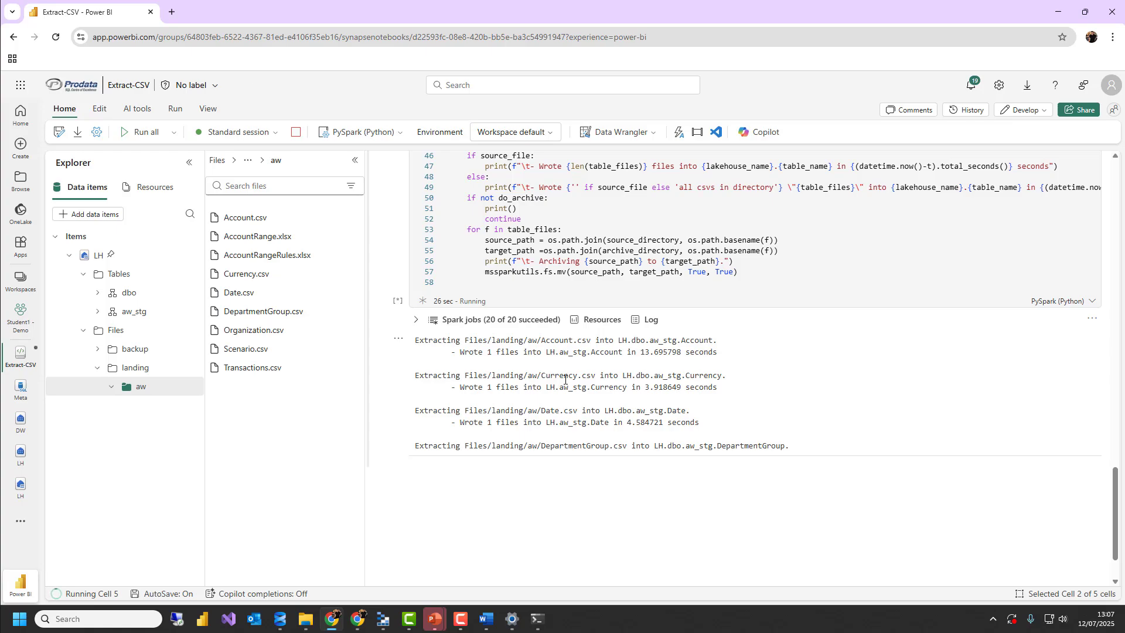
scroll(565, 390, "up", 1)
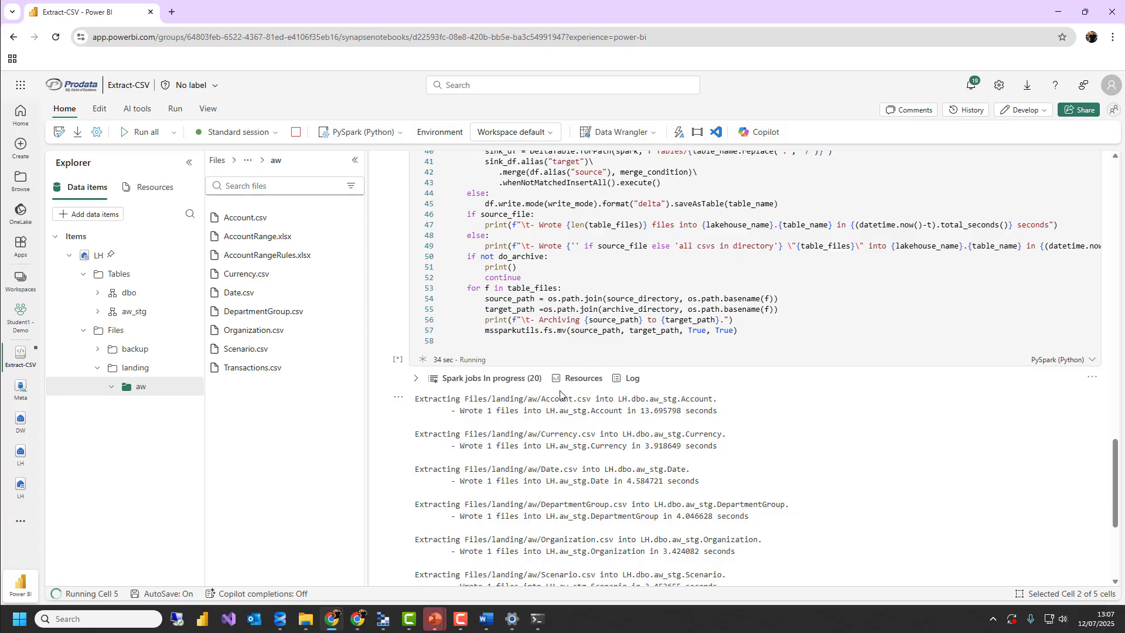
scroll(561, 398, "down", 2)
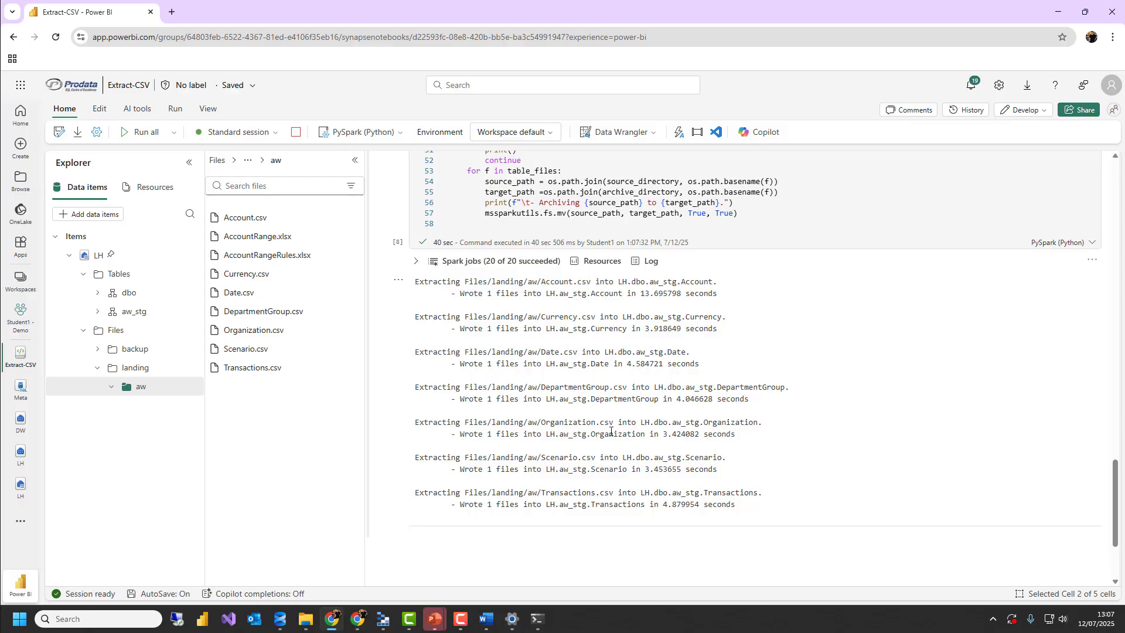
scroll(610, 430, "up", 1)
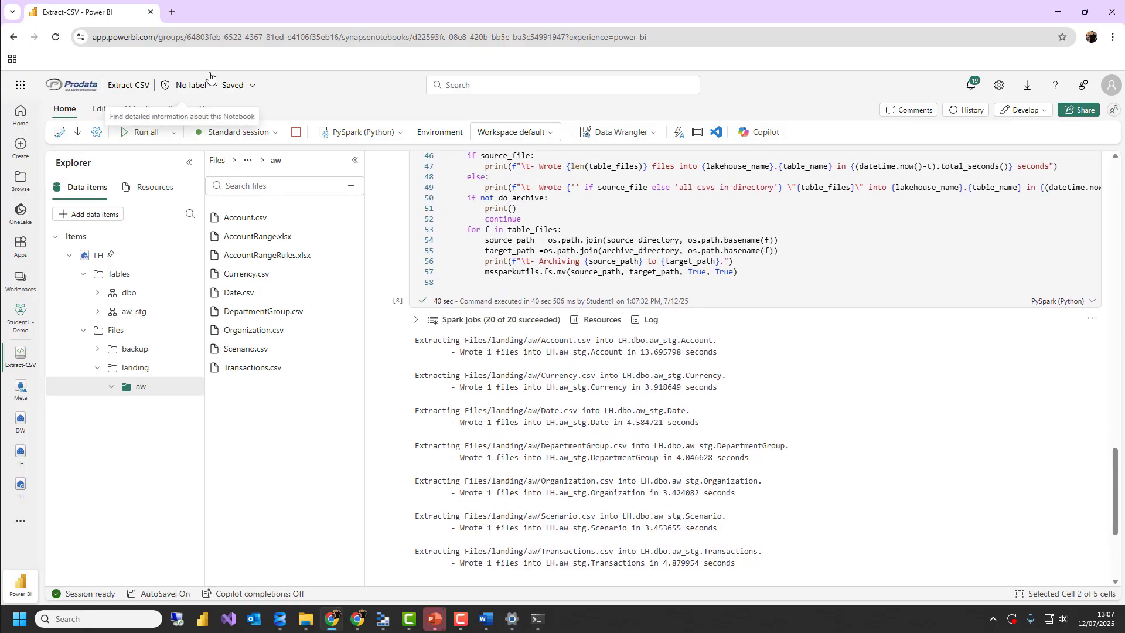
left_click(173, 16)
type("ww")
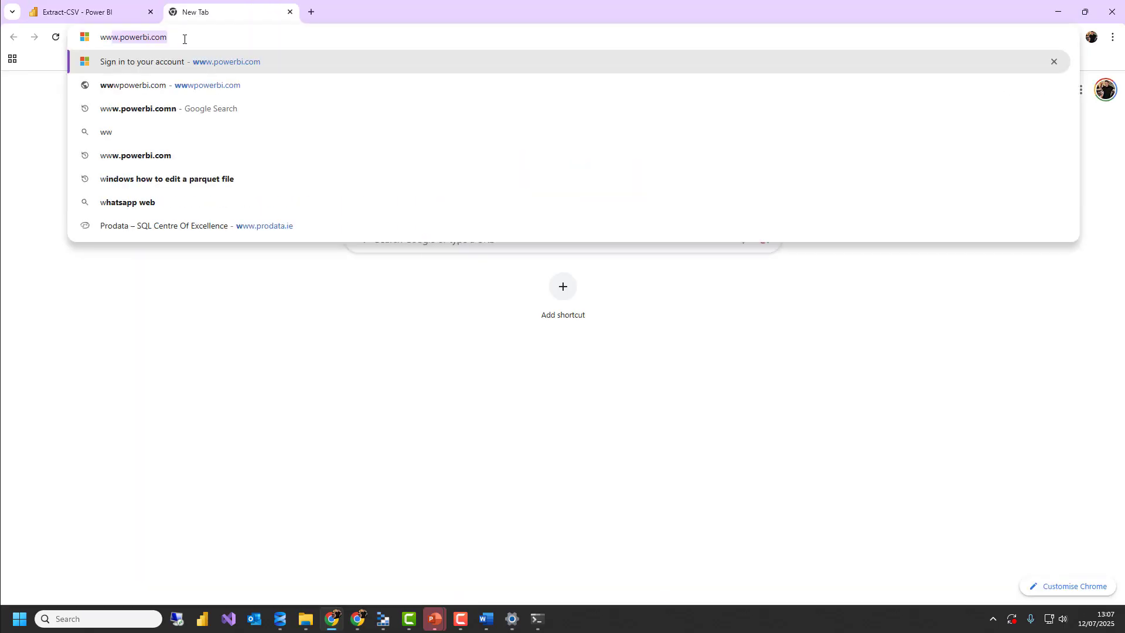
type("w.p")
key("Return")
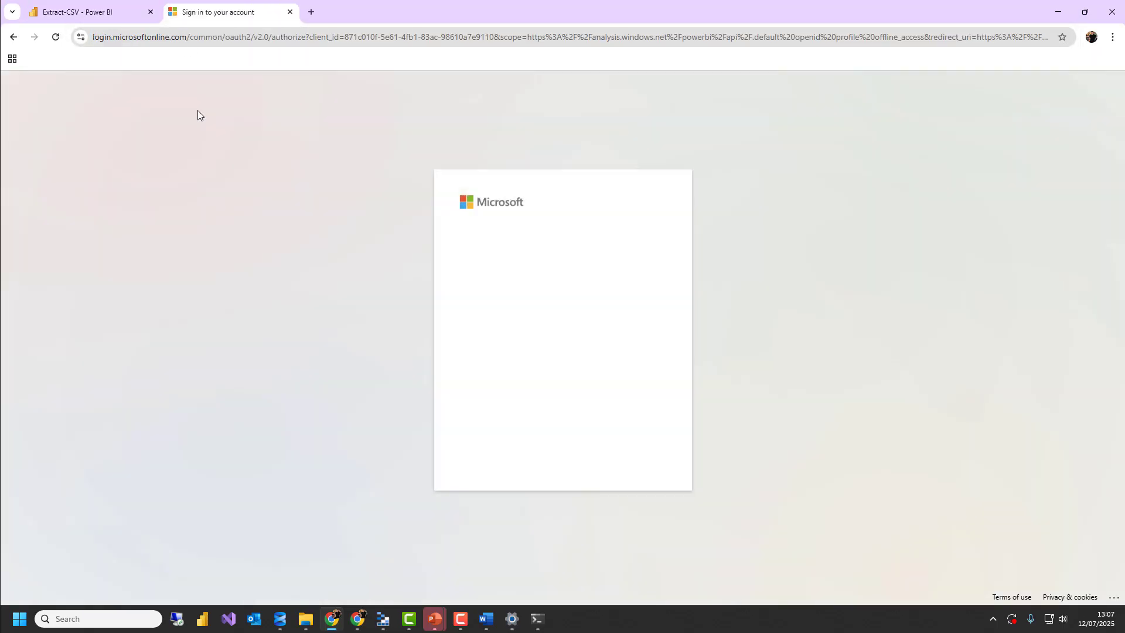
left_click(521, 265)
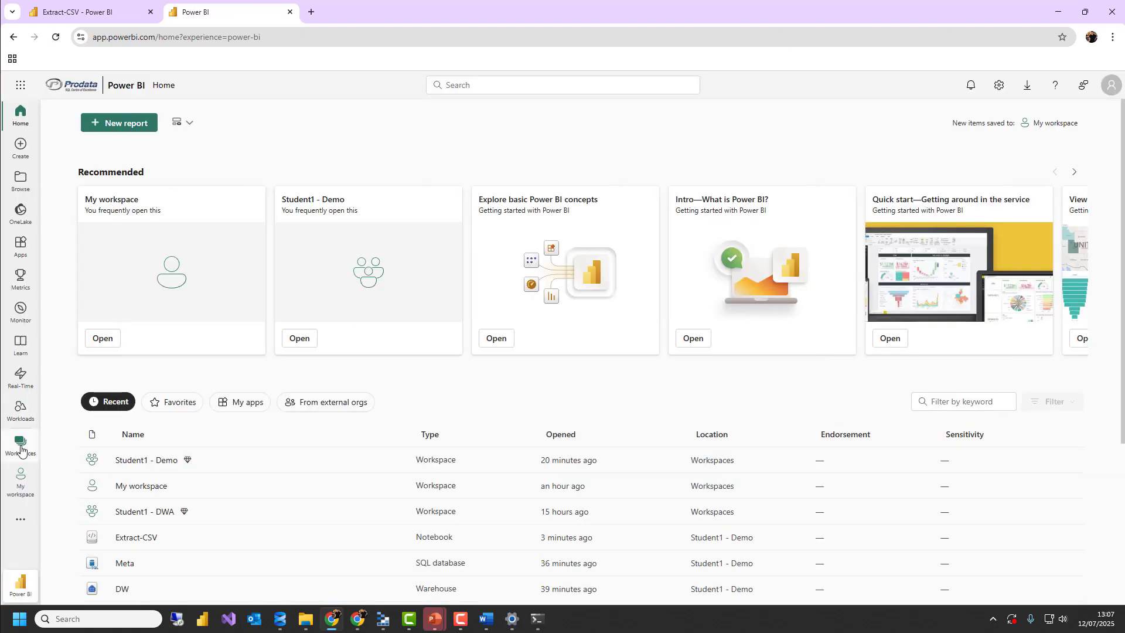
Open the Extract-Excel notebook from the DWA/Library/Extract folder of the Student1 - Demo workspace
left_click(21, 448)
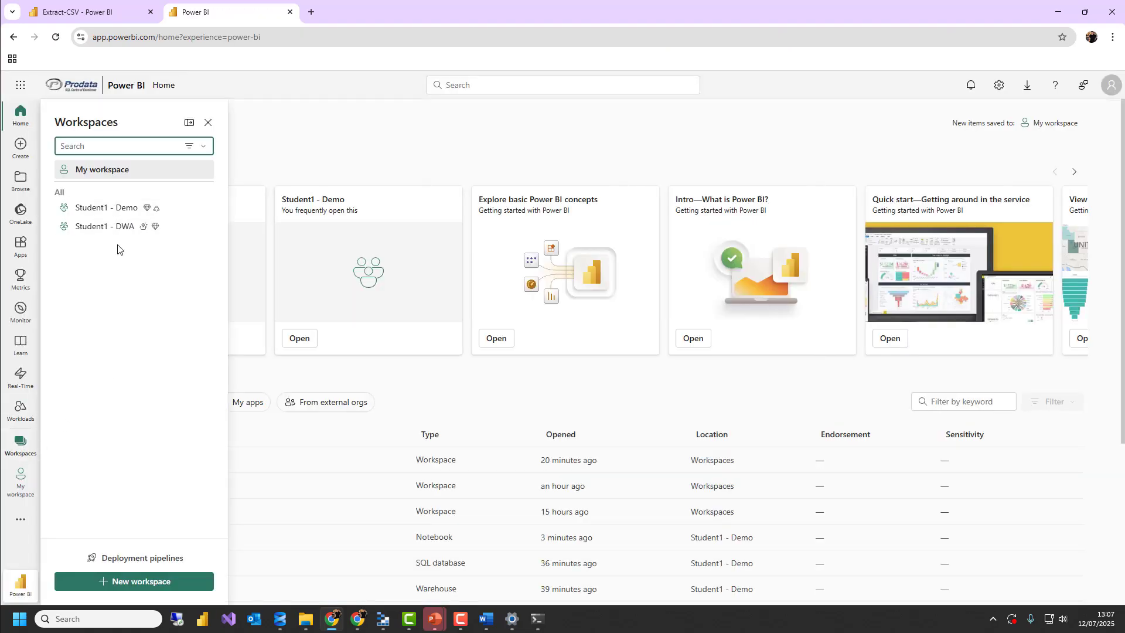
left_click(97, 207)
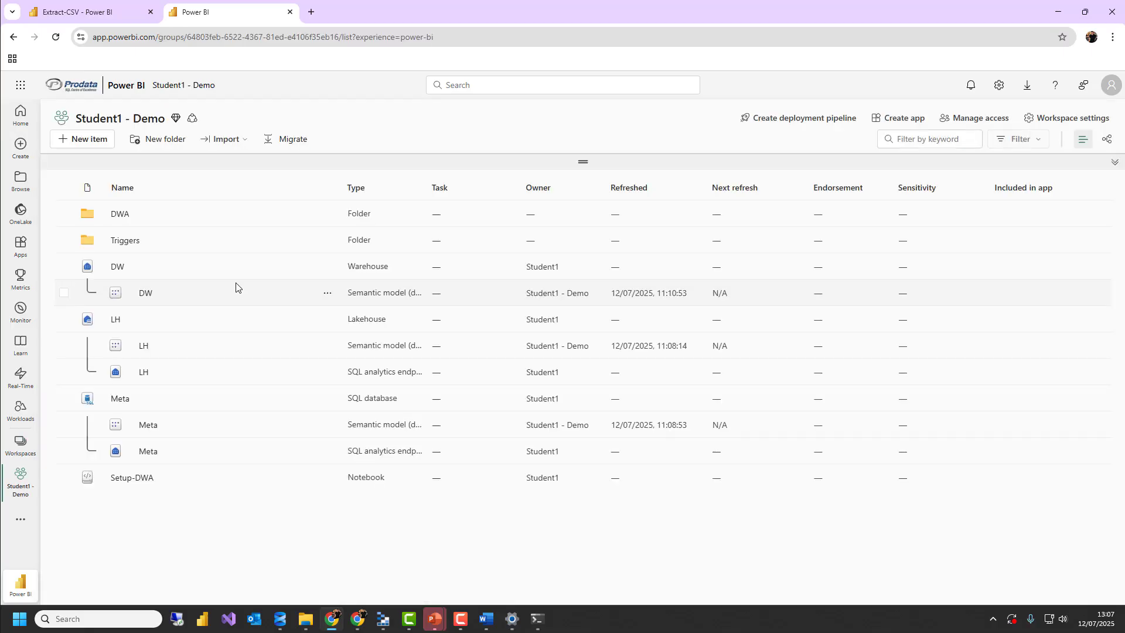
left_click(120, 215)
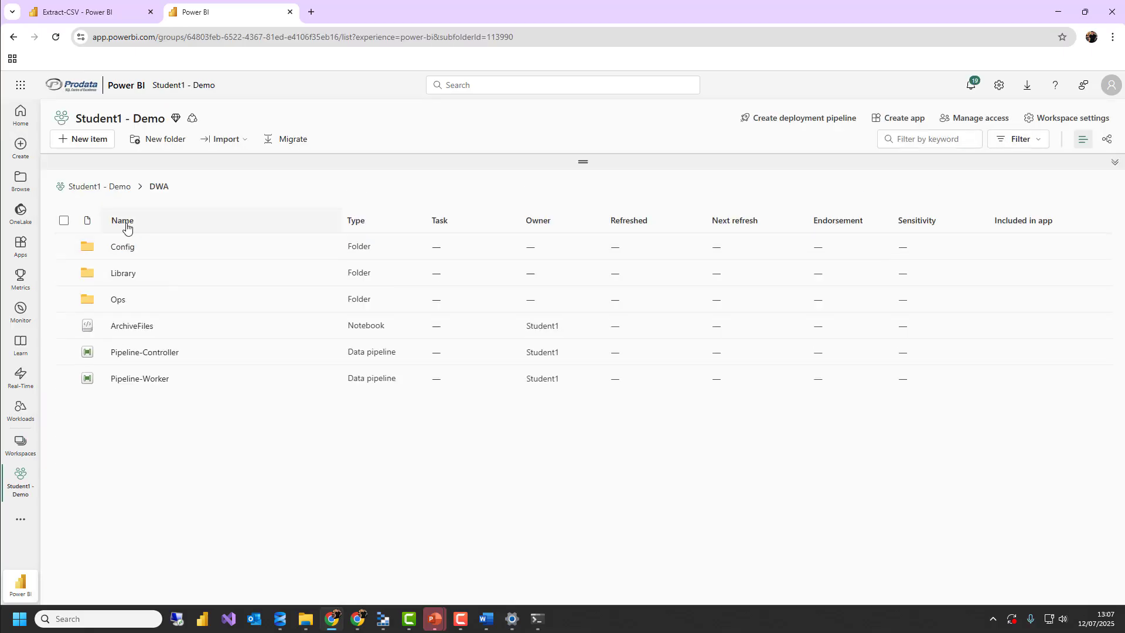
left_click(126, 274)
left_click(130, 271)
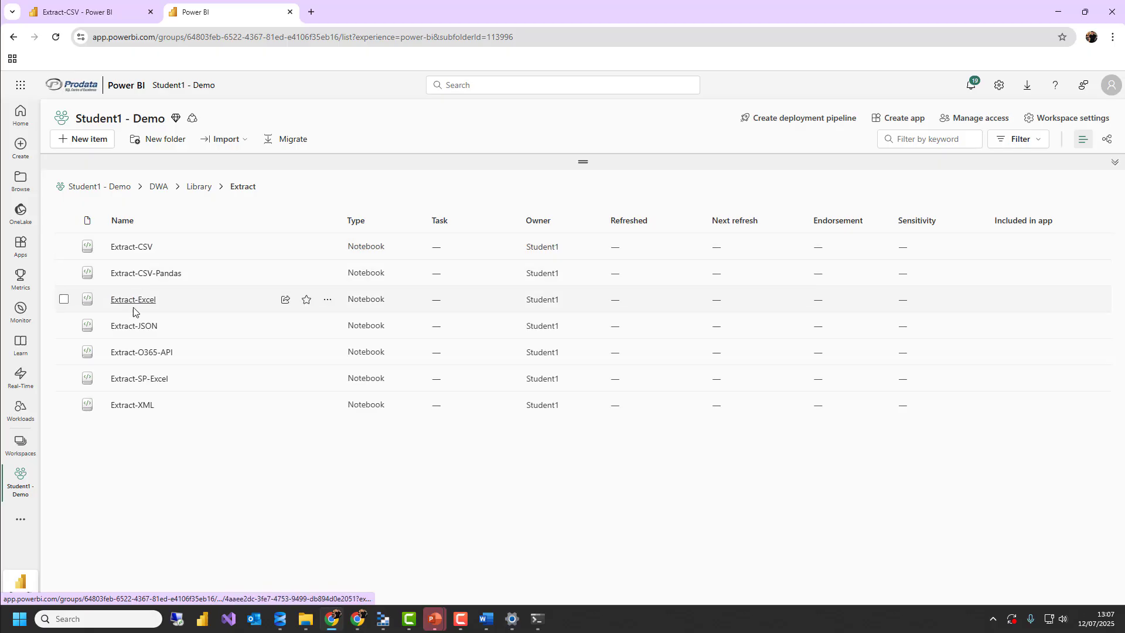
left_click(134, 303)
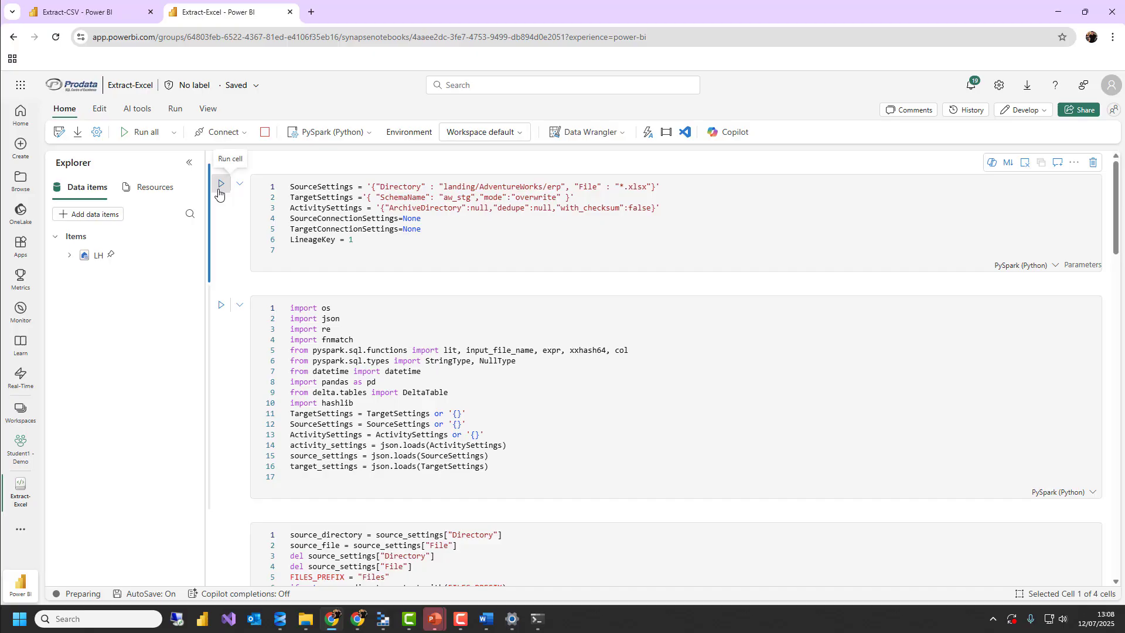
Run all cells of the Extract-Excel notebook with its default parameters and check the code and the last cell's output
left_click(145, 133)
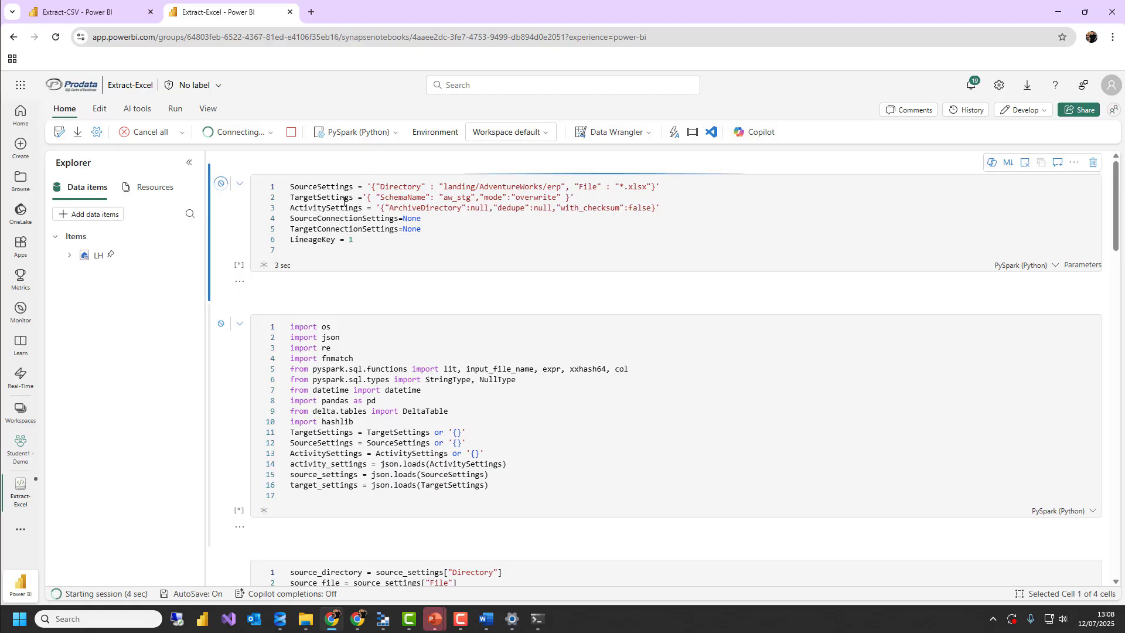
scroll(436, 250, "down", 3)
scroll(436, 250, "up", 3)
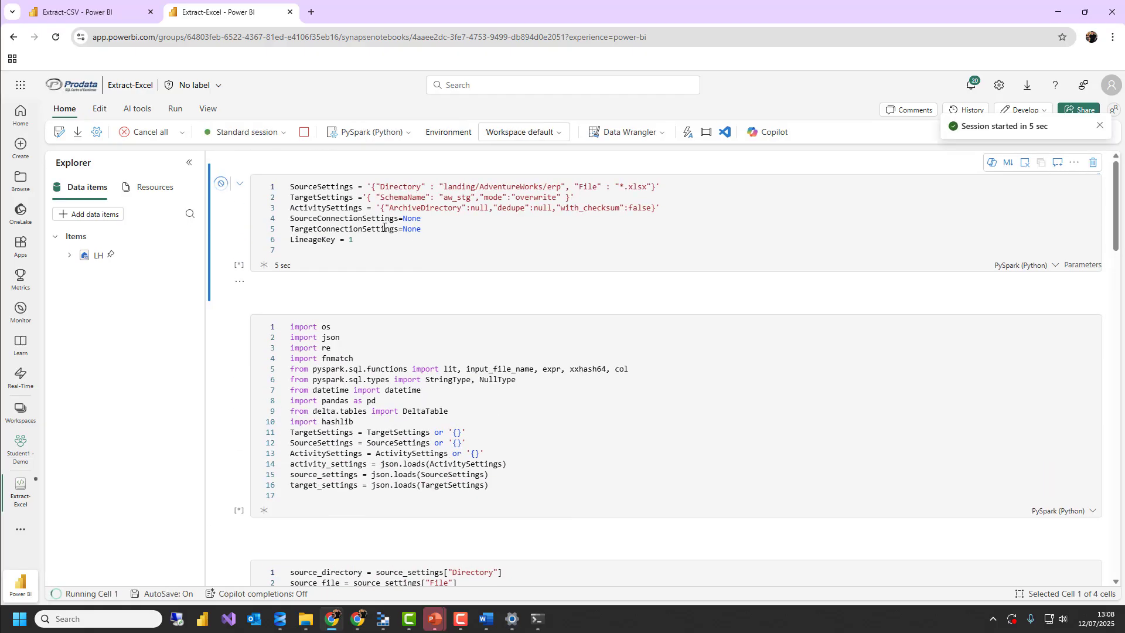
scroll(389, 239, "down", 6)
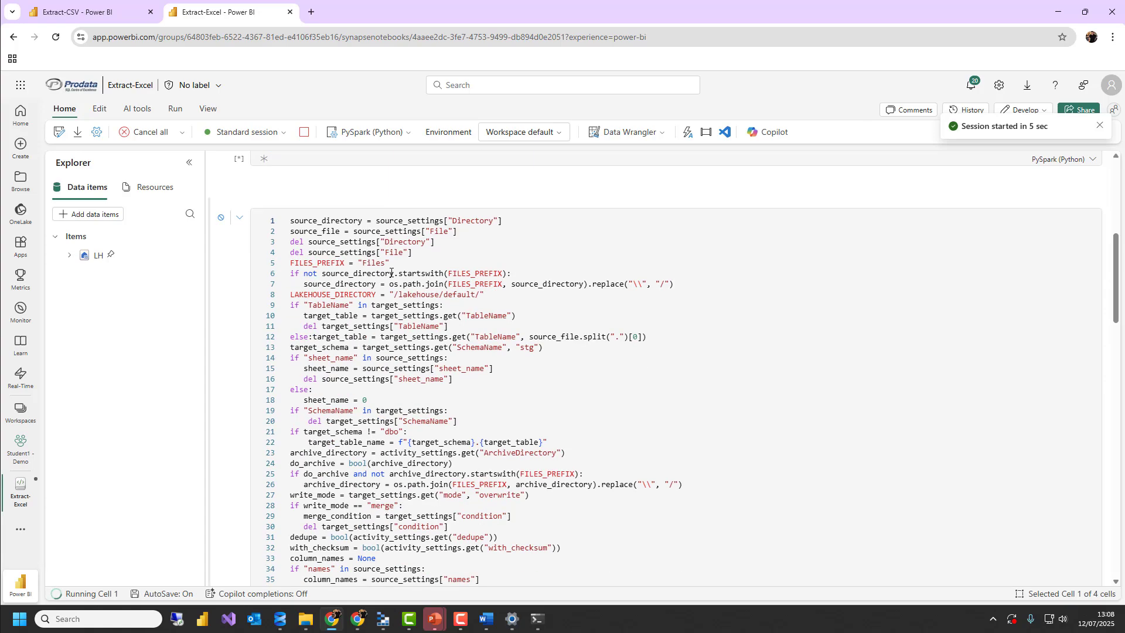
scroll(390, 260, "up", 6)
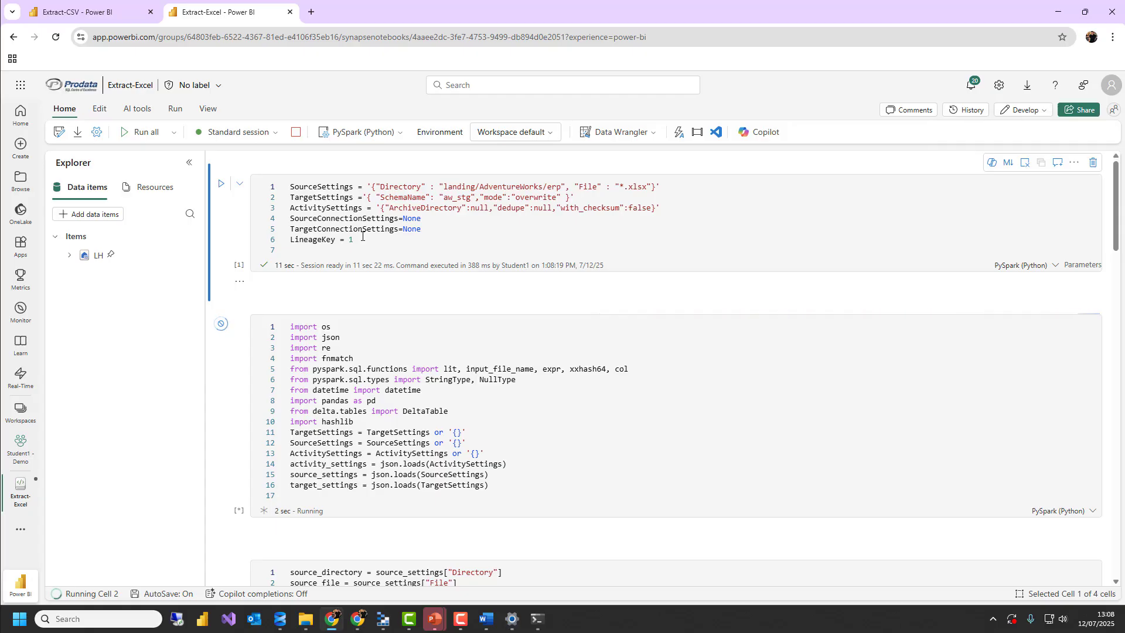
scroll(410, 276, "down", 9)
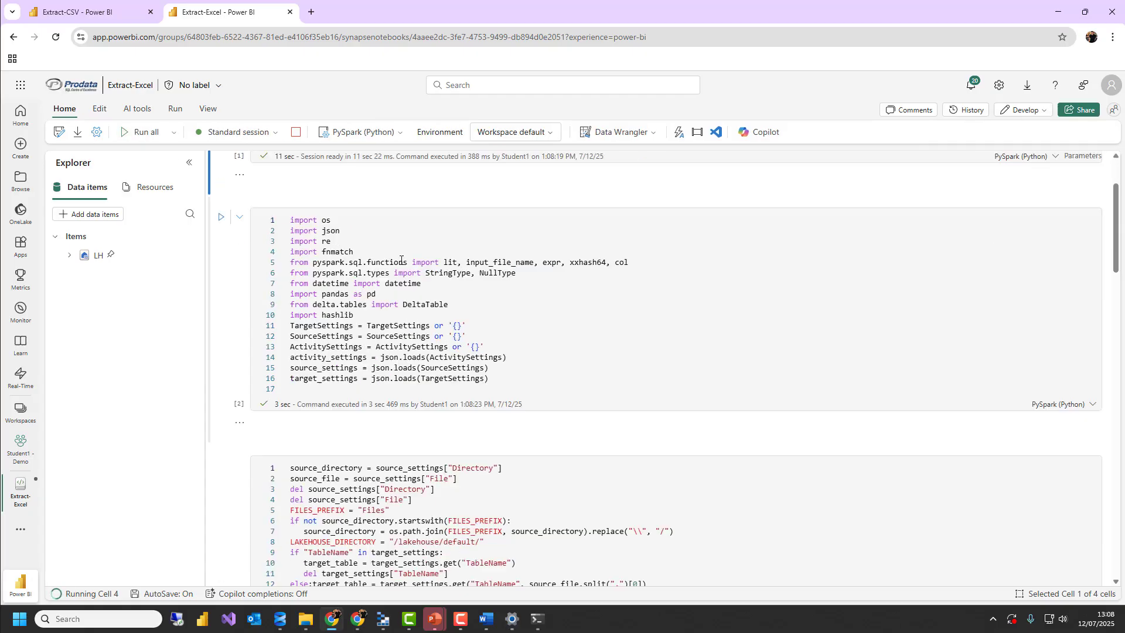
scroll(451, 305, "down", 5)
scroll(466, 340, "down", 10)
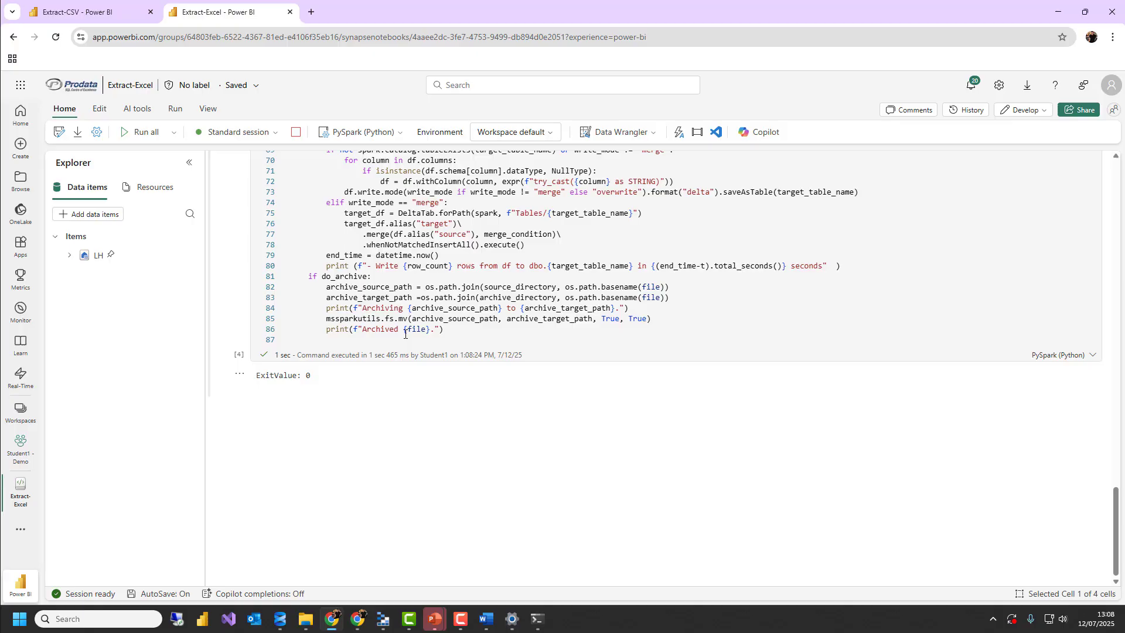
scroll(458, 325, "up", 20)
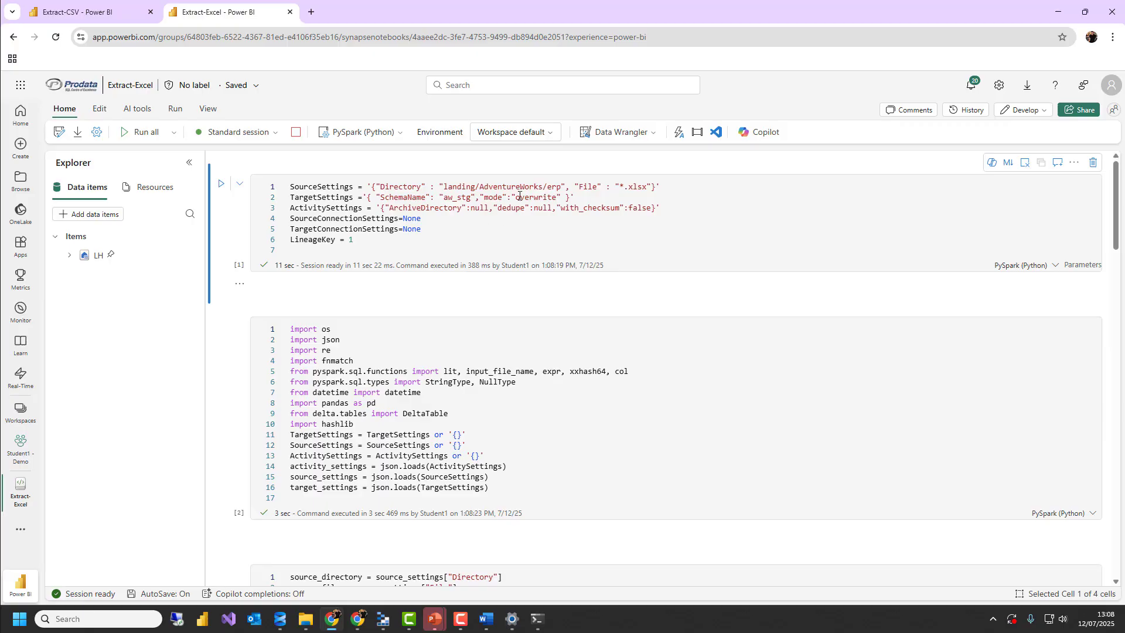
Change the Directory in the Extract-Excel notebook's SourceSettings to landing/aw and rerun all cells
left_click_drag(560, 186, 483, 187)
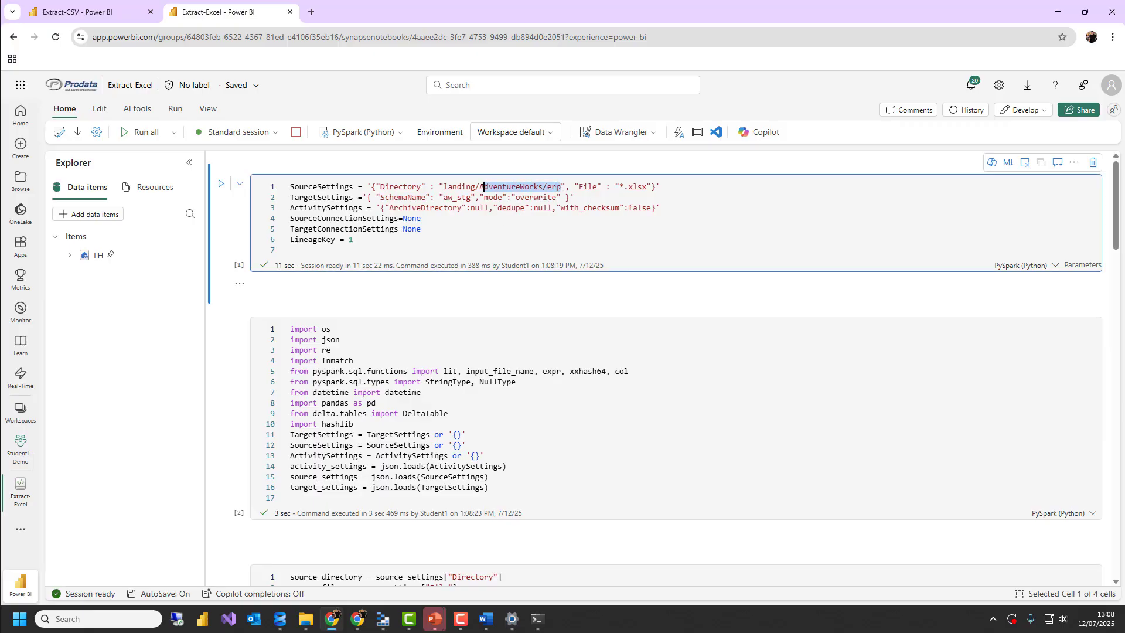
type("aw")
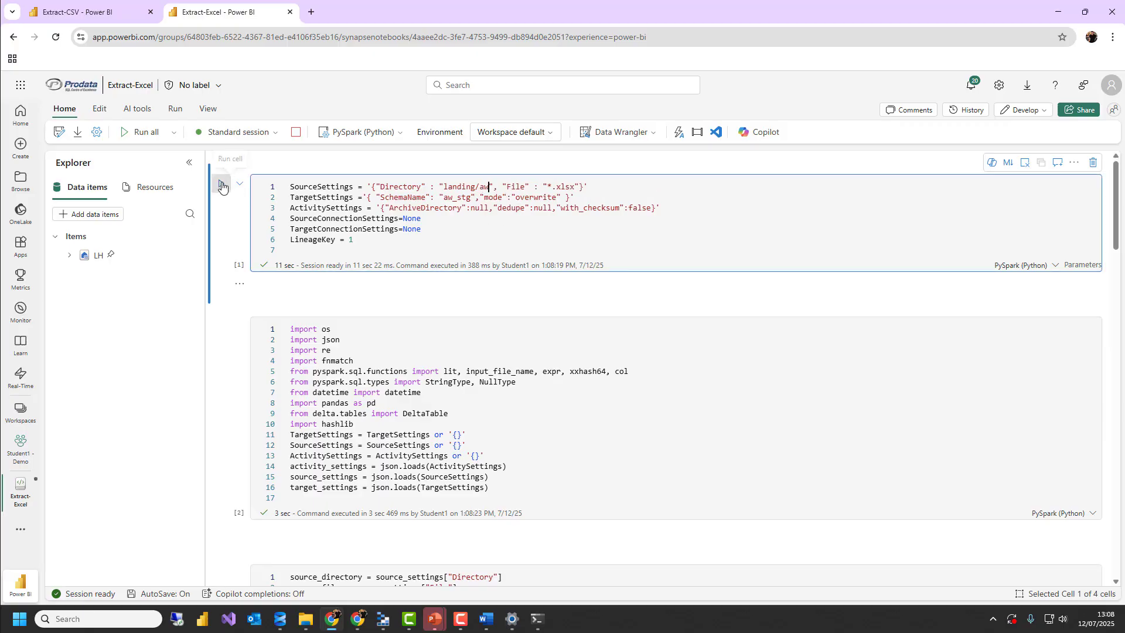
left_click(146, 132)
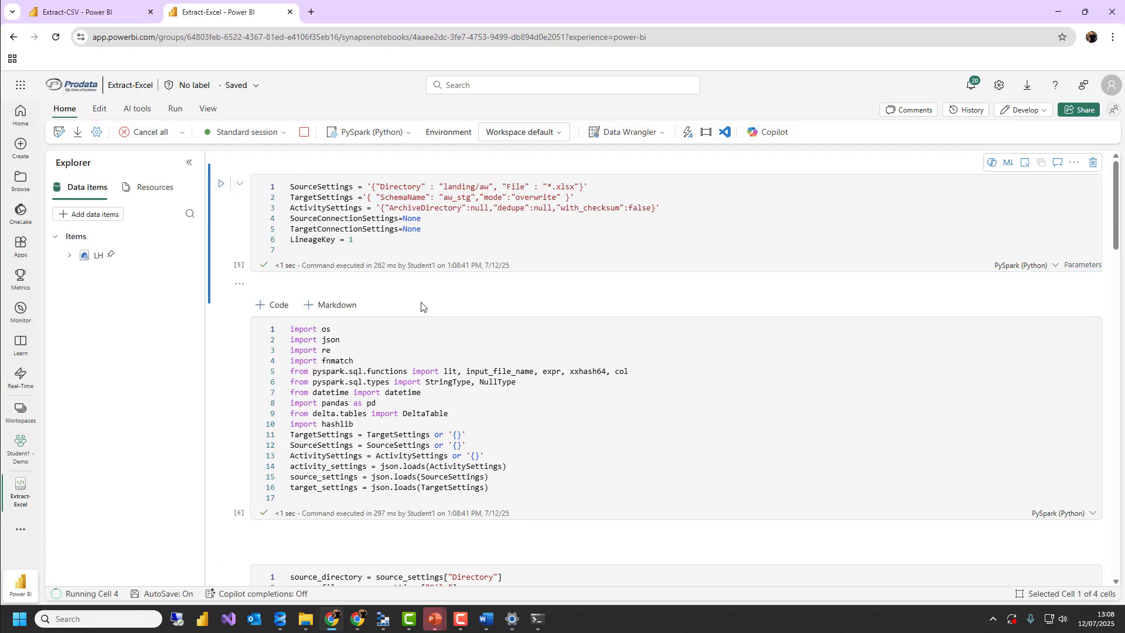
Check the Extract-Excel run output, then open Pipeline-Controller from the DWA folder of the Student1 - Demo workspace
scroll(421, 305, "down", 20)
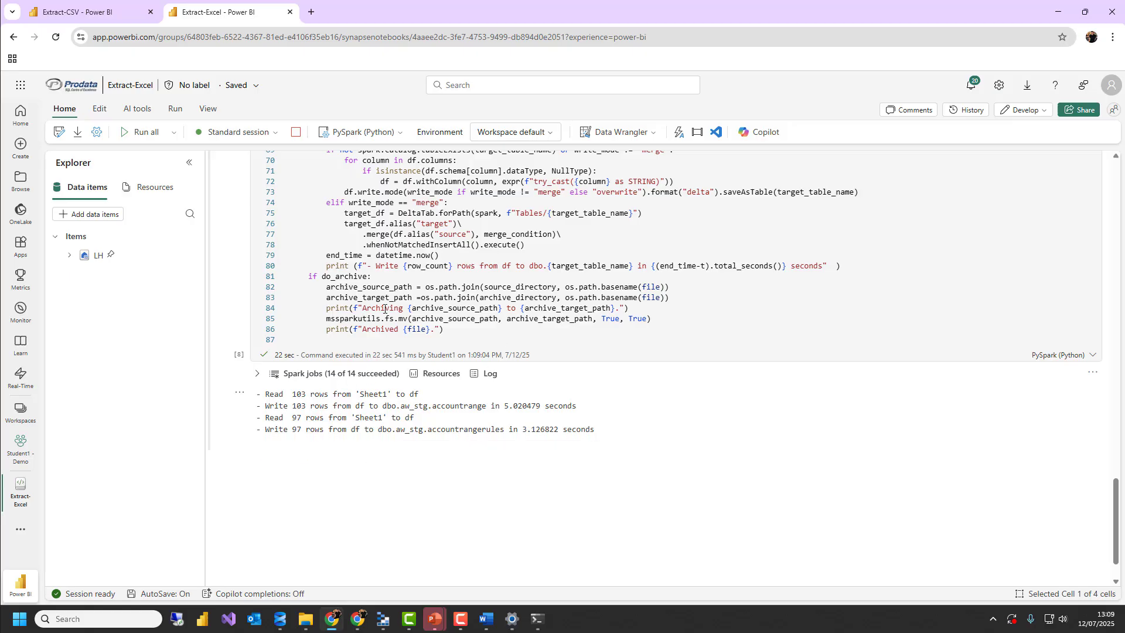
left_click(13, 38)
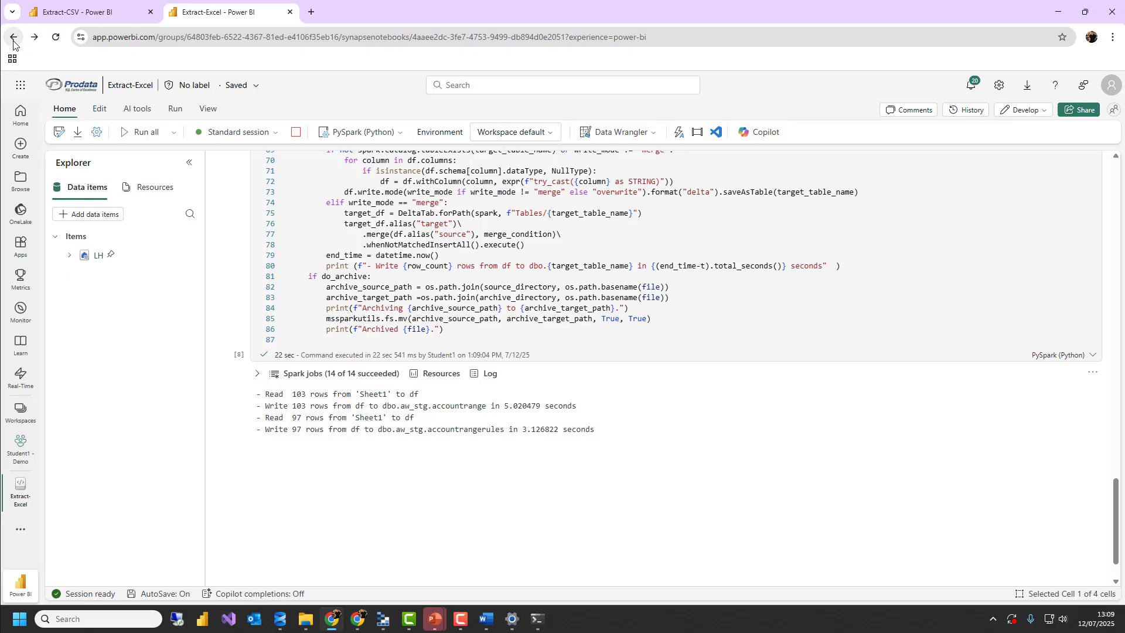
left_click(21, 412)
left_click(105, 215)
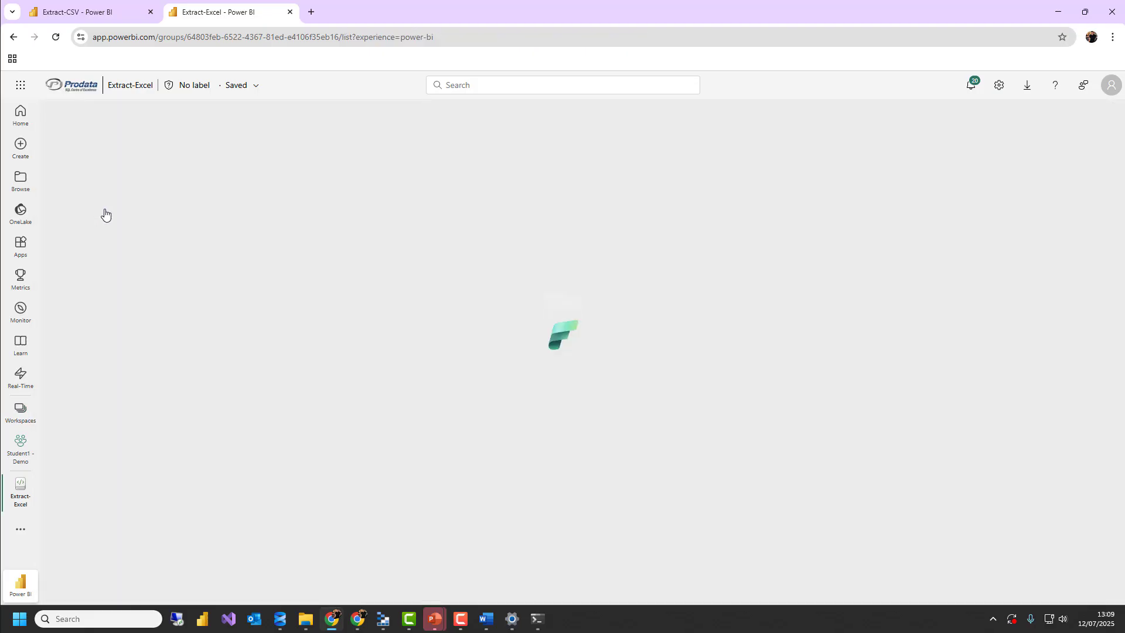
left_click(103, 189)
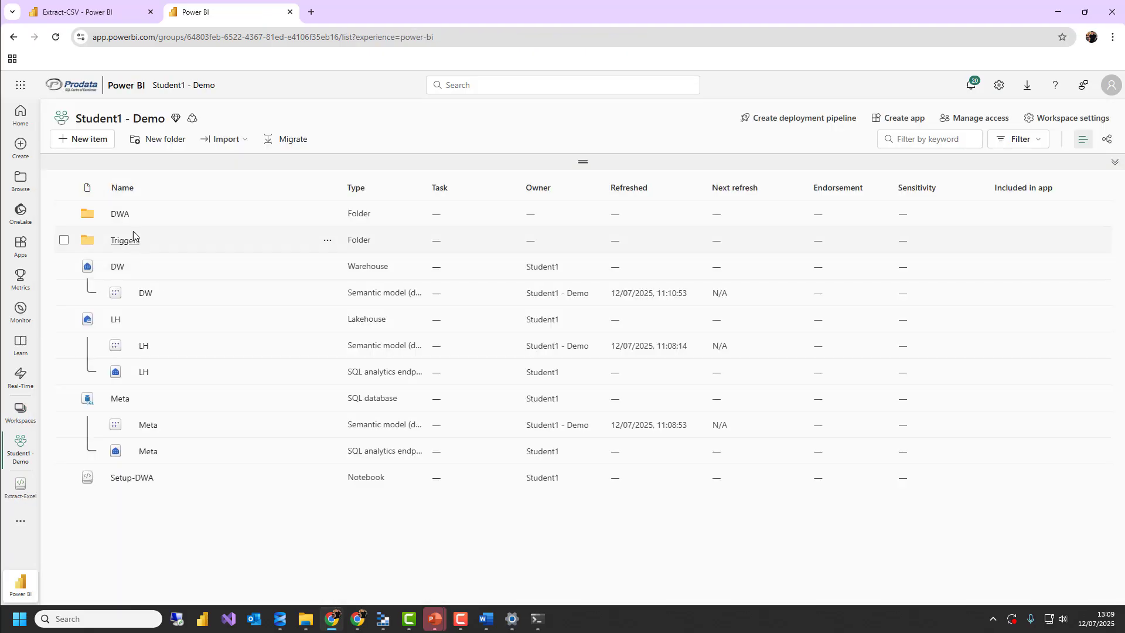
left_click(120, 214)
left_click(142, 352)
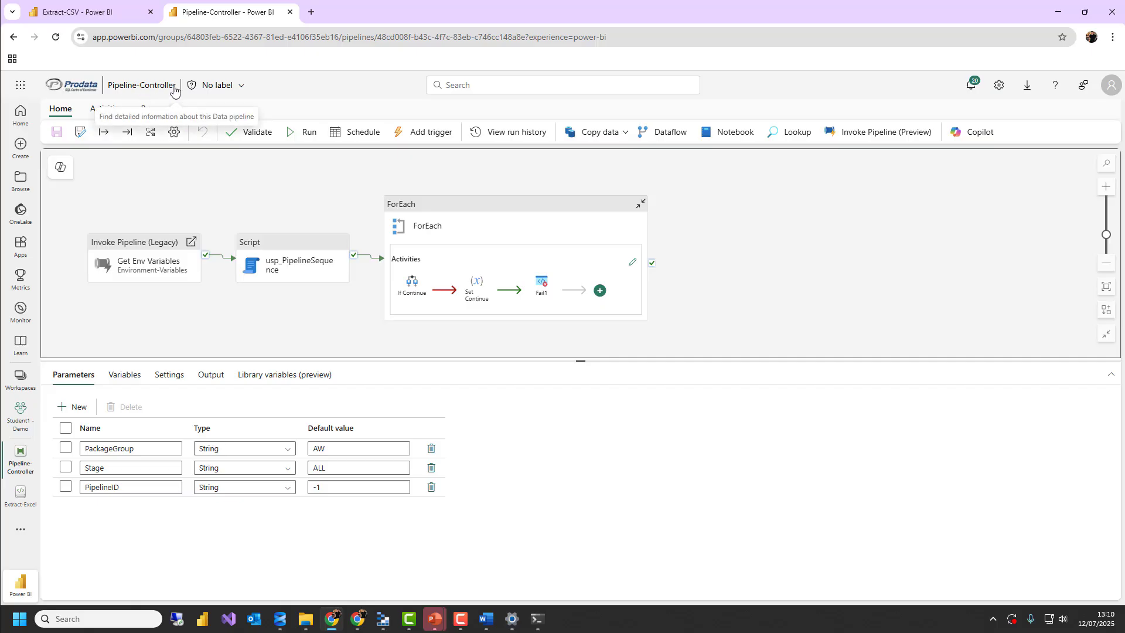
Open Pipeline-Worker from the DWA folder and set PipelineID to 2 in its run parameters
left_click(14, 37)
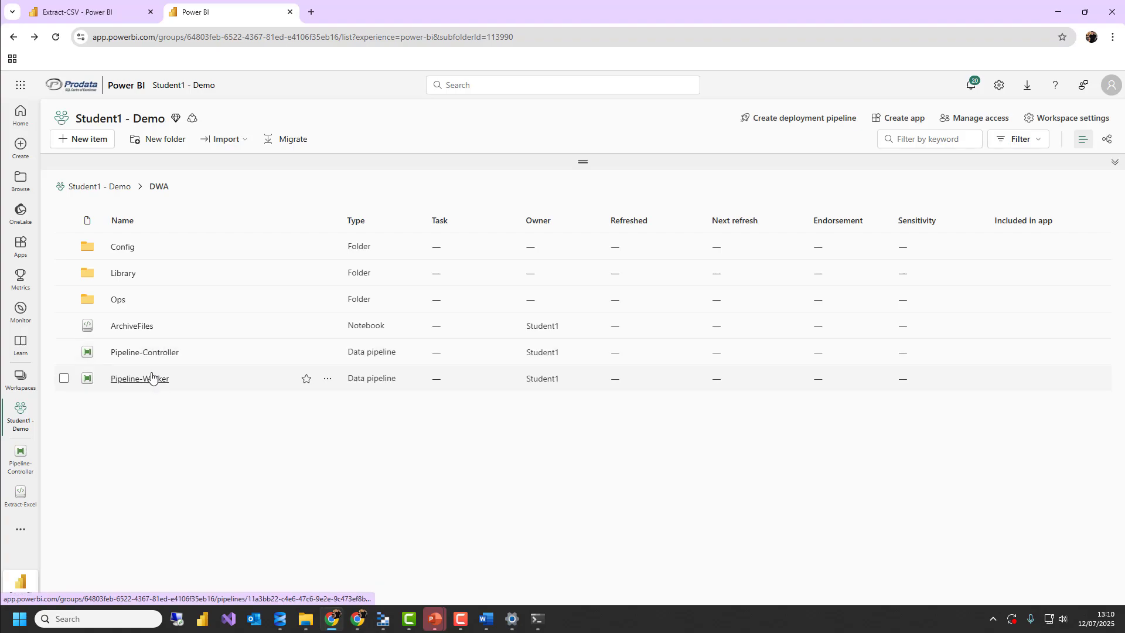
left_click(151, 378)
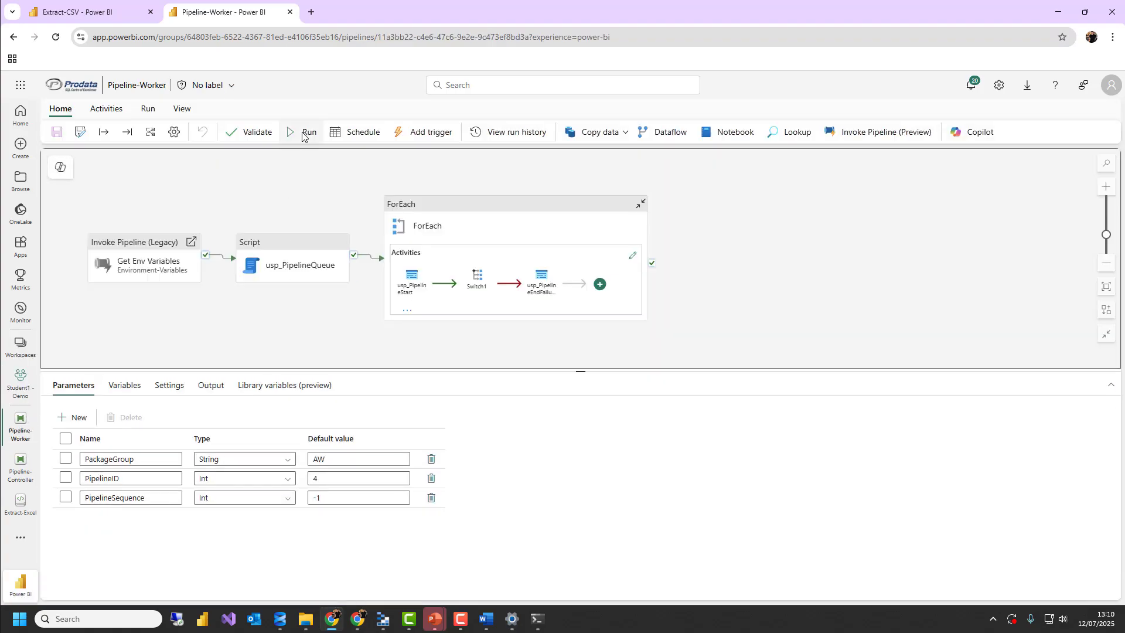
left_click(302, 134)
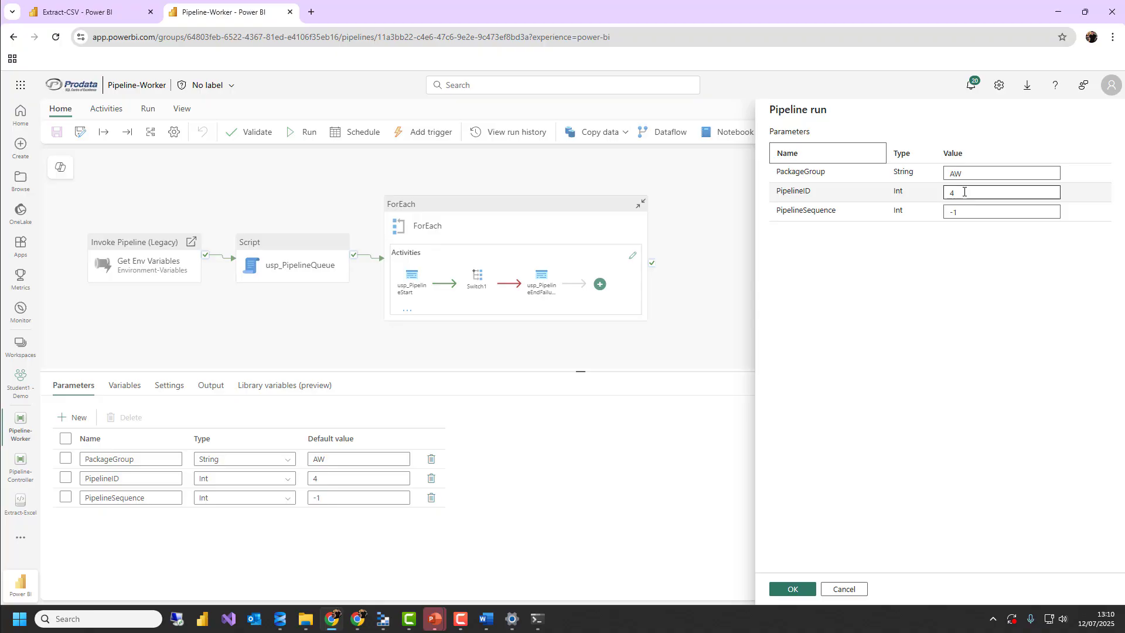
left_click(944, 194)
left_click_drag(967, 195, 941, 197)
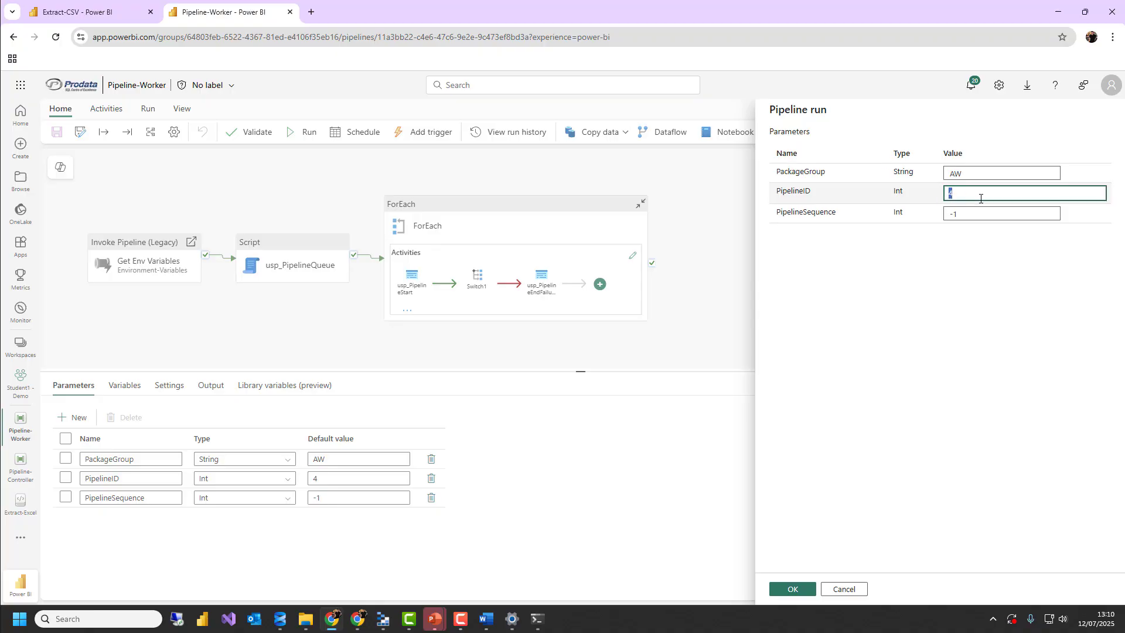
left_click(980, 212)
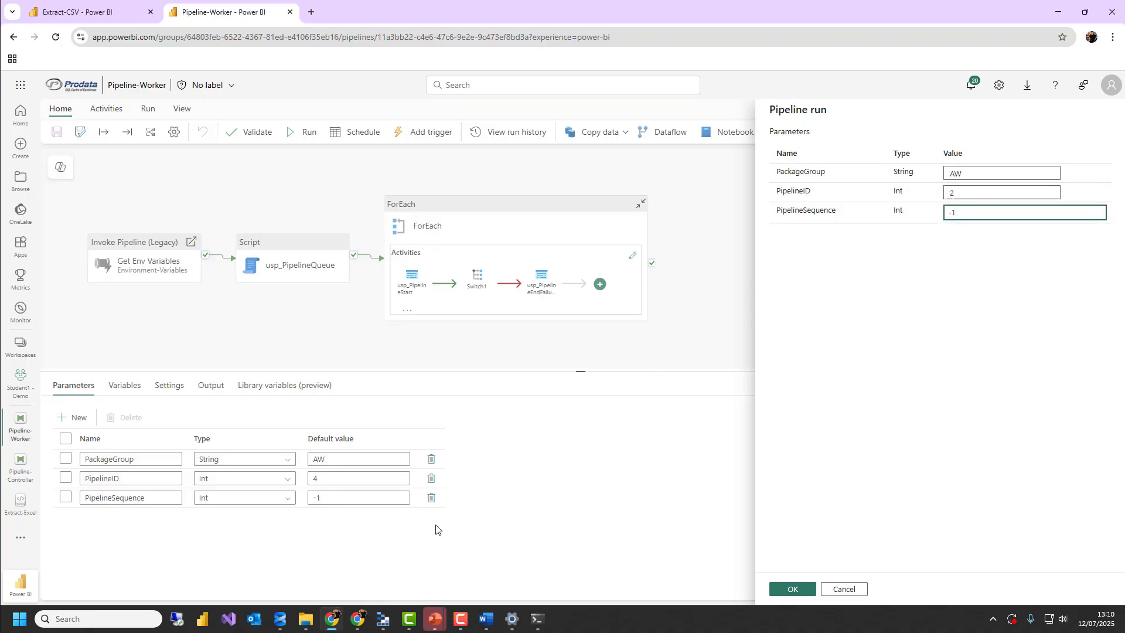
Switch to SQL Server Management Studio and review the source and target settings of PipelineID 2 in the usp_PipelineQueue results
left_click(289, 618)
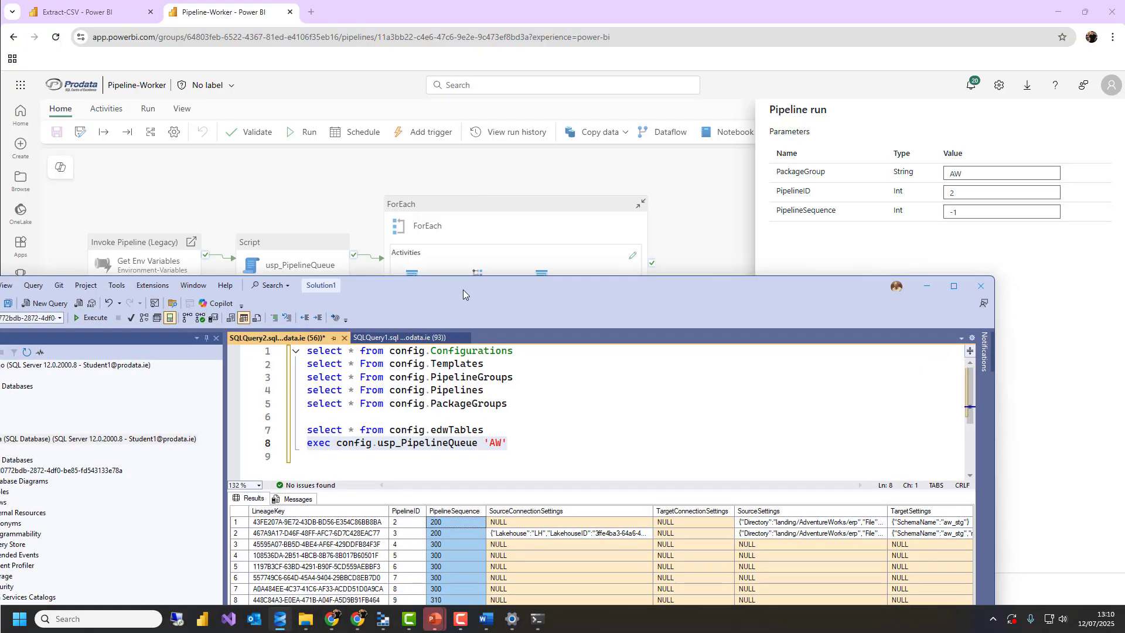
left_click_drag(463, 290, 494, 156)
left_click(436, 389)
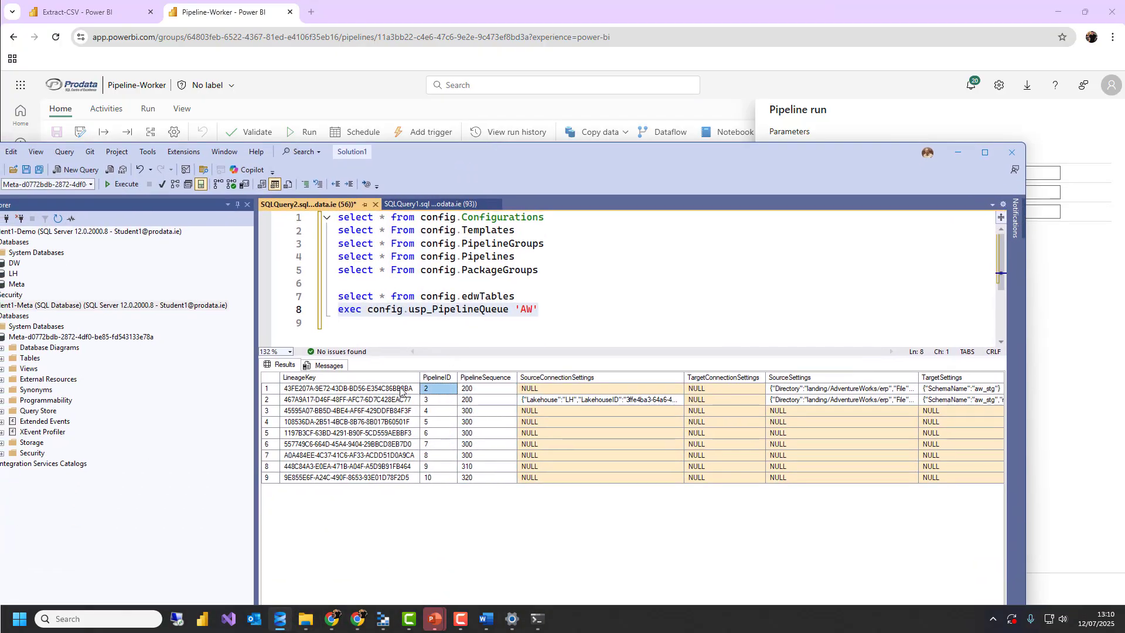
left_click(815, 391)
left_click(921, 389)
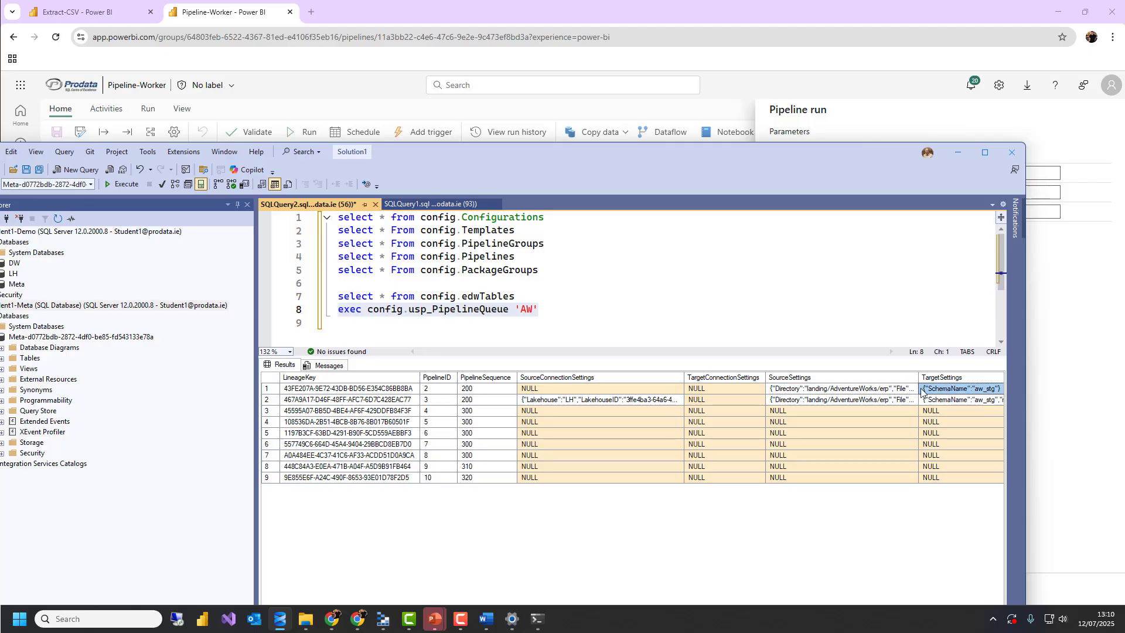
left_click(958, 154)
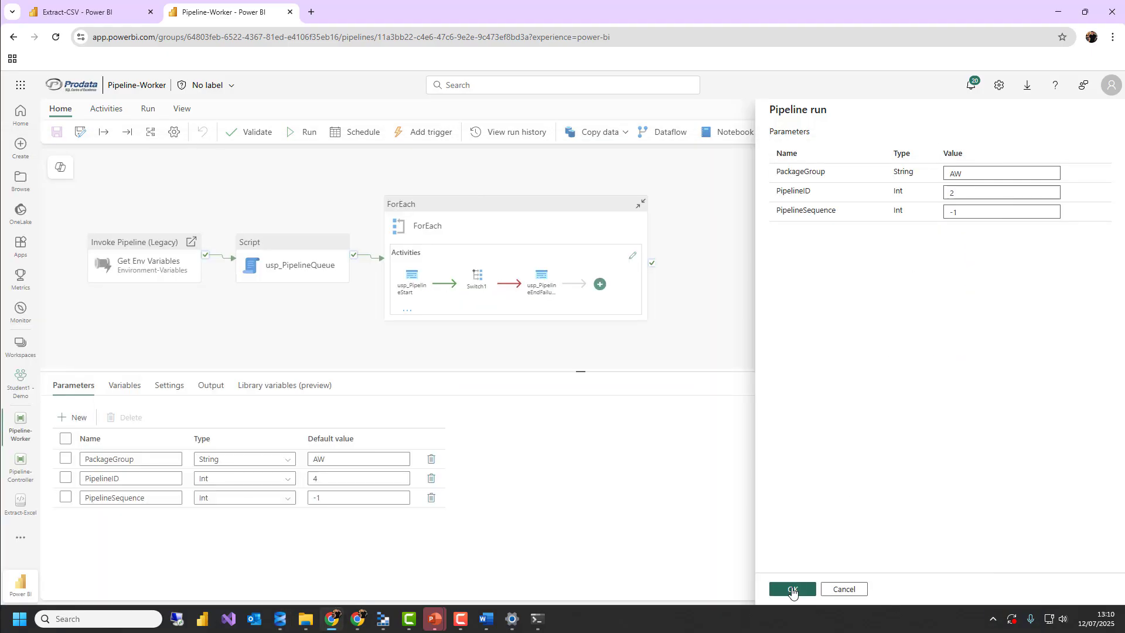
Start the Pipeline-Worker run with the entered parameters and enlarge the area listing its activity runs
left_click(792, 589)
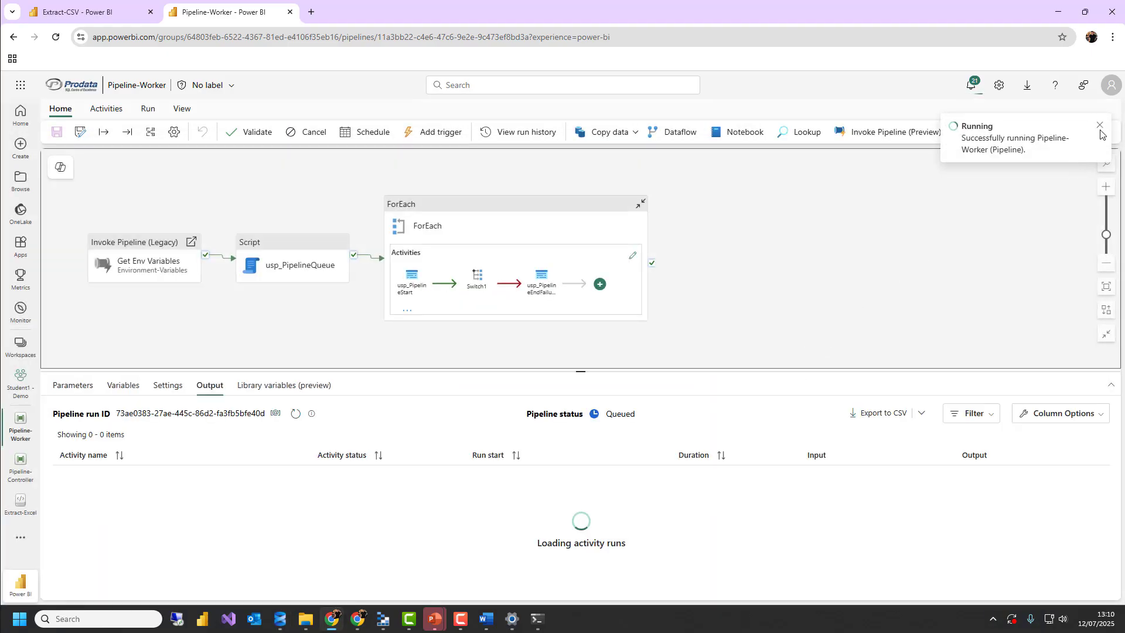
left_click(1099, 126)
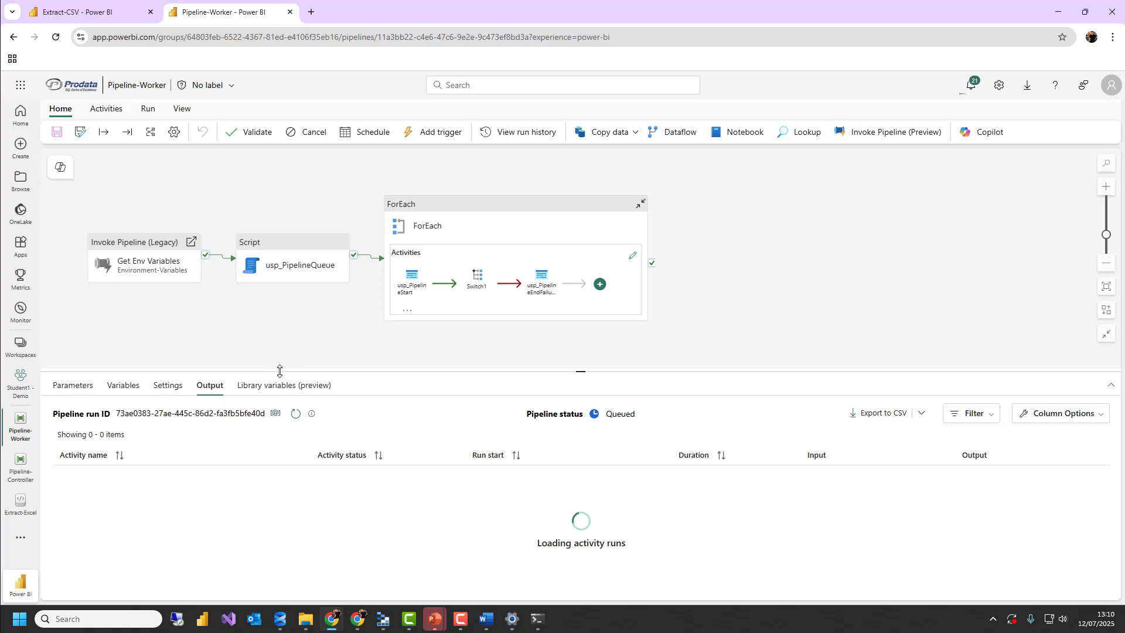
left_click_drag(279, 371, 279, 346)
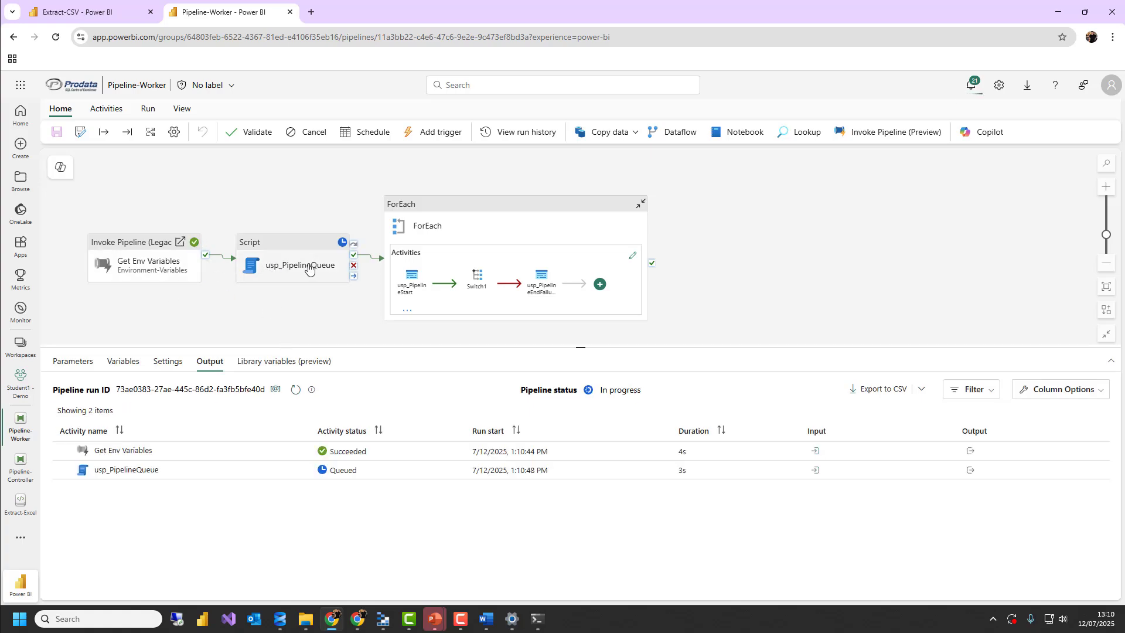
left_click(277, 618)
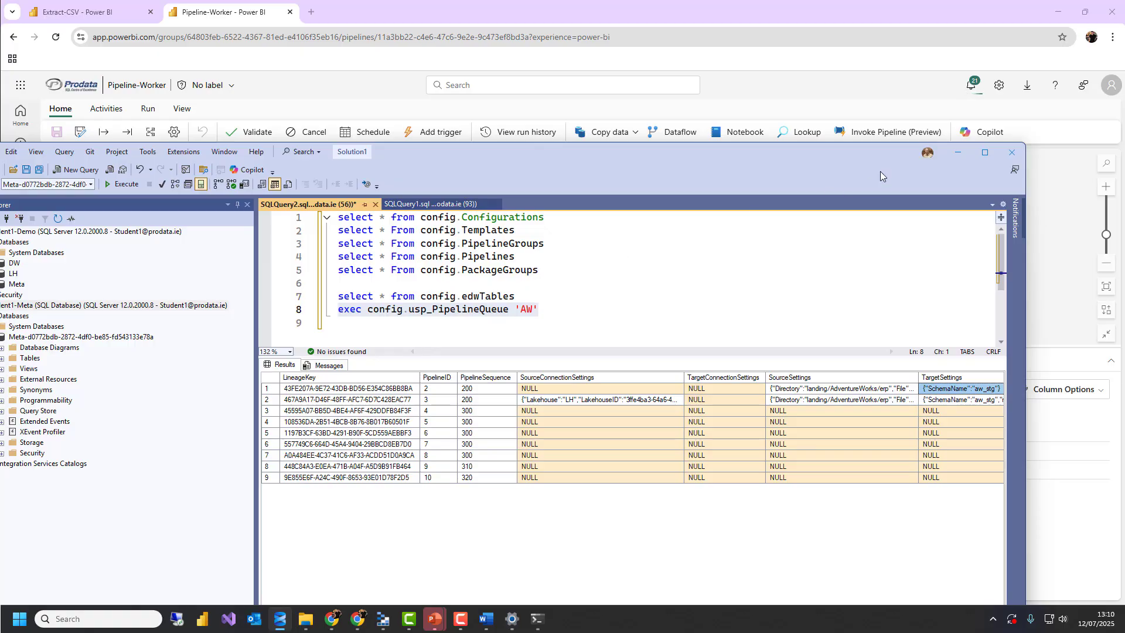
left_click(957, 152)
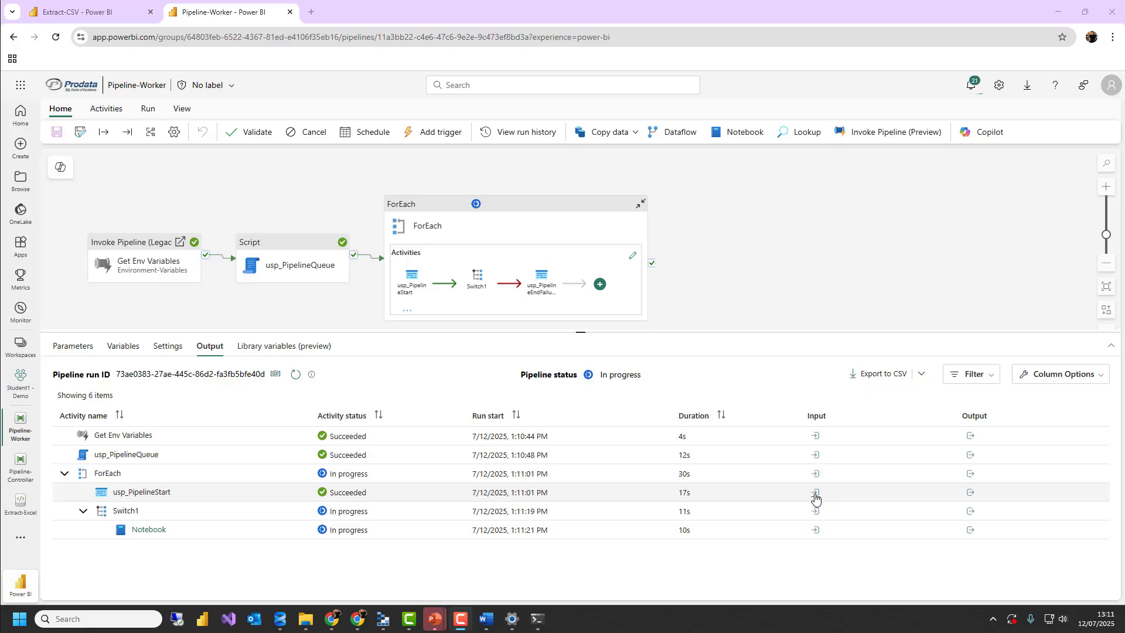
Inspect the outputs of the usp_PipelineStart and usp_PipelineQueue activities in the Pipeline-Worker run
left_click(972, 493)
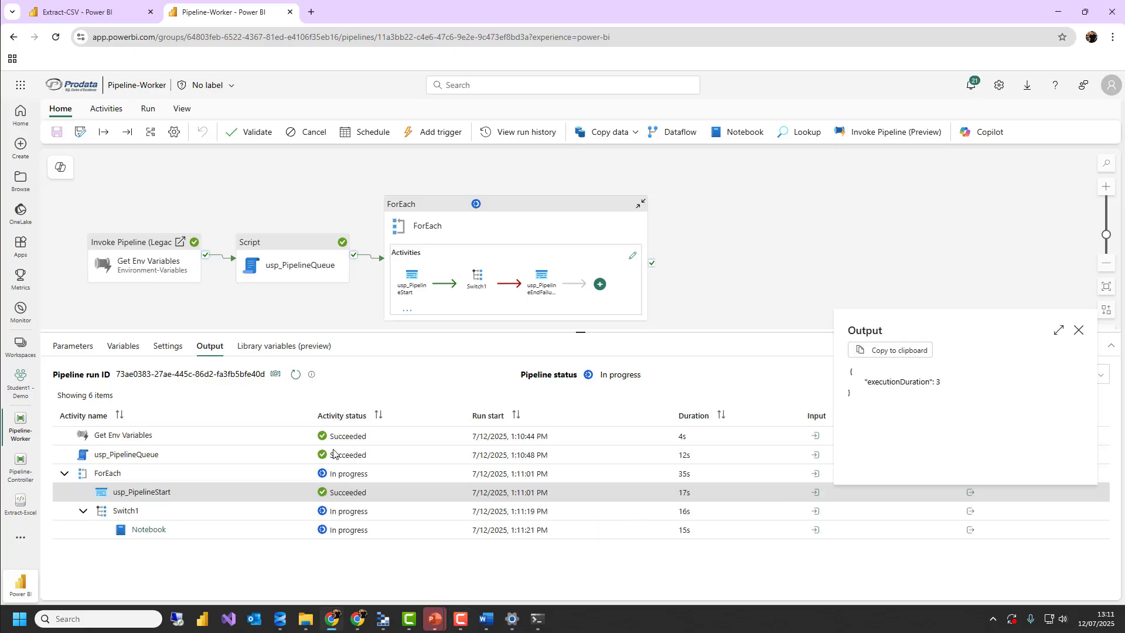
left_click(795, 454)
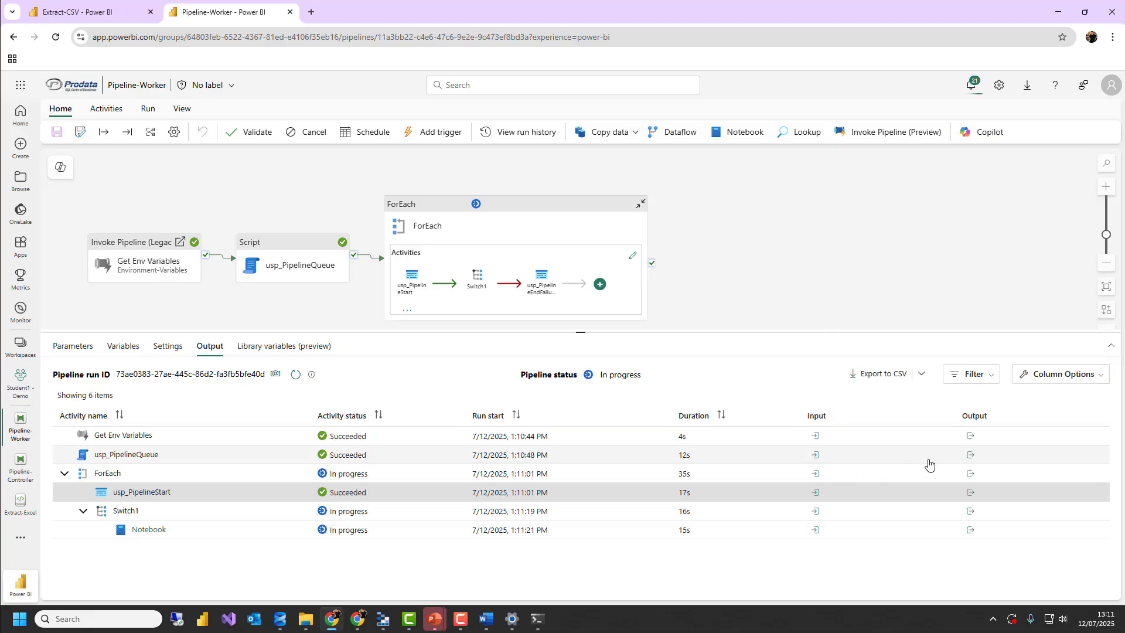
left_click(970, 456)
left_click_drag(1078, 347, 1078, 373)
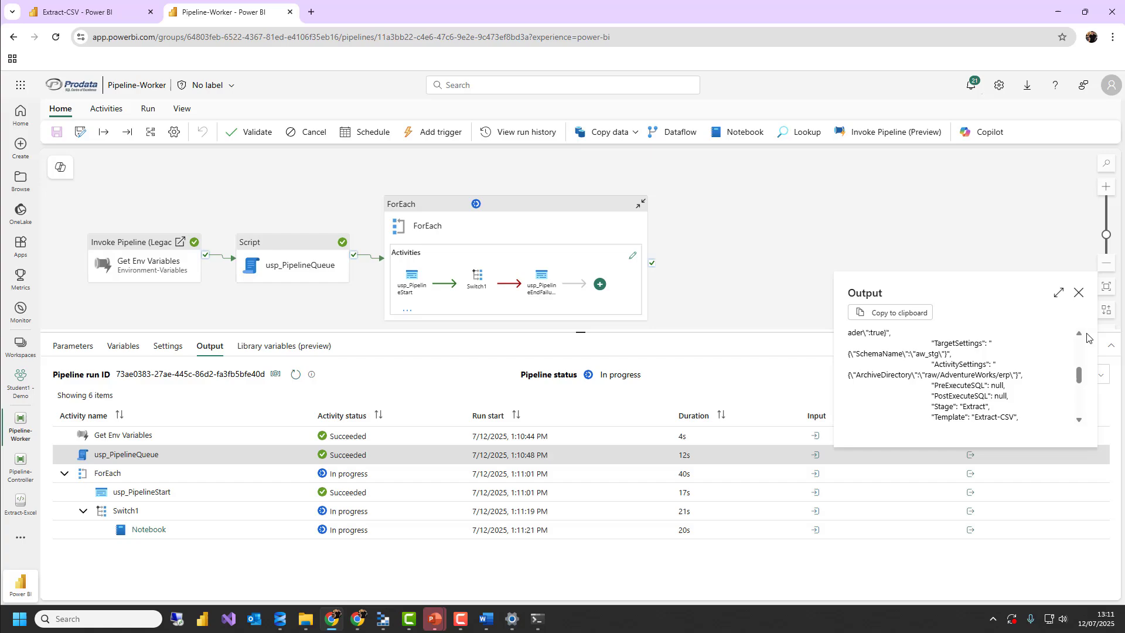
left_click(1078, 292)
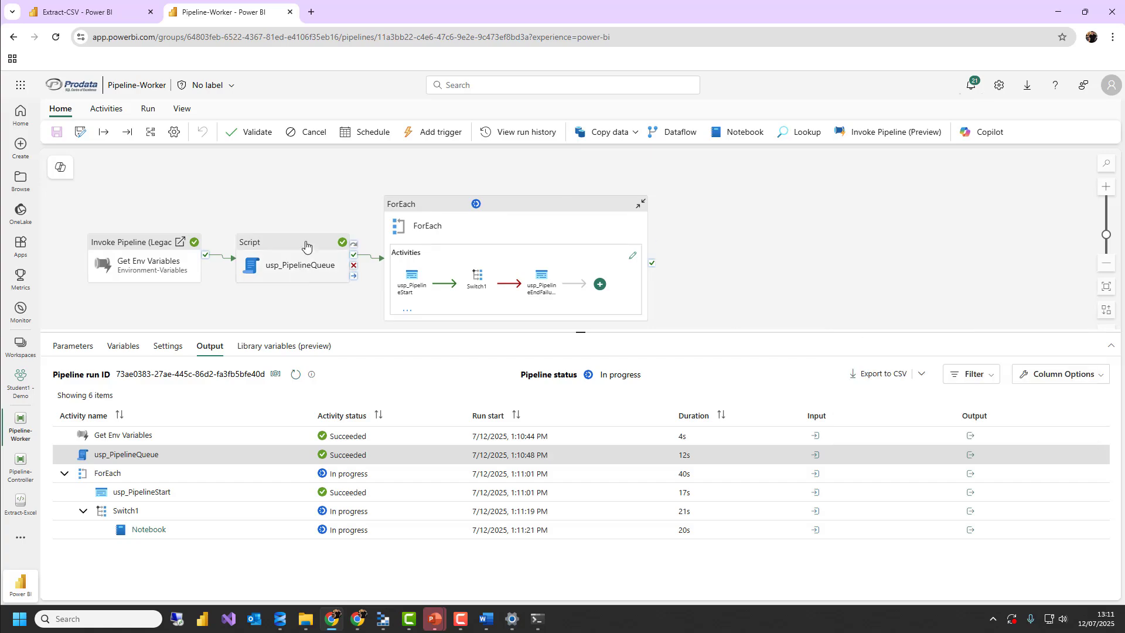
Open the Notebook case of the Switch1 activity inside ForEach and examine the notebook activity's settings and base parameters
left_click(477, 279)
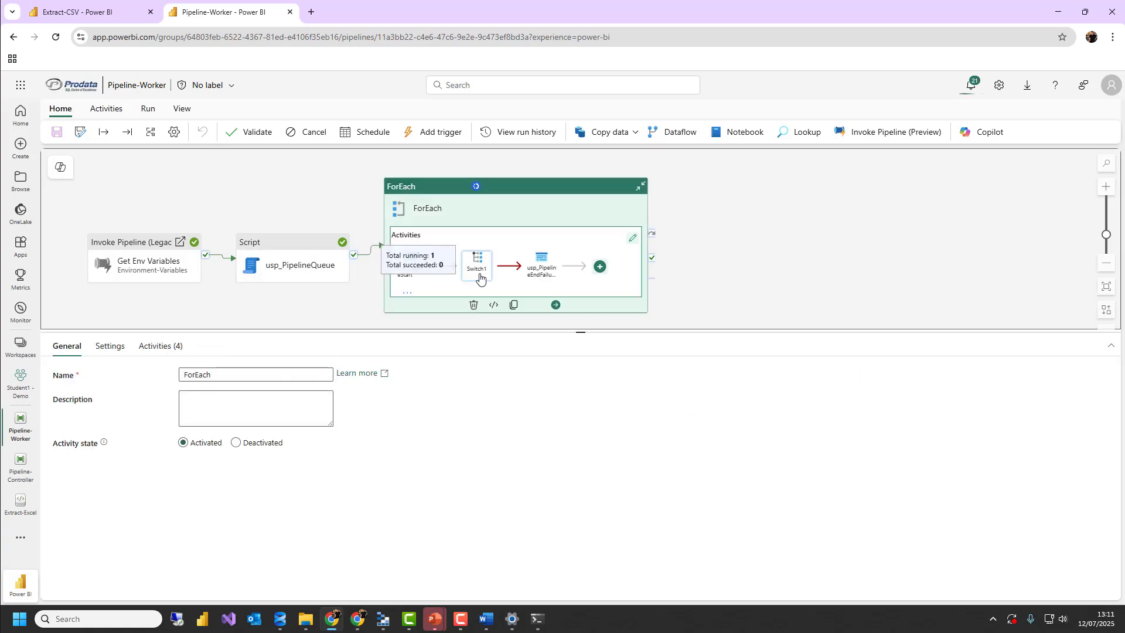
left_click(130, 346)
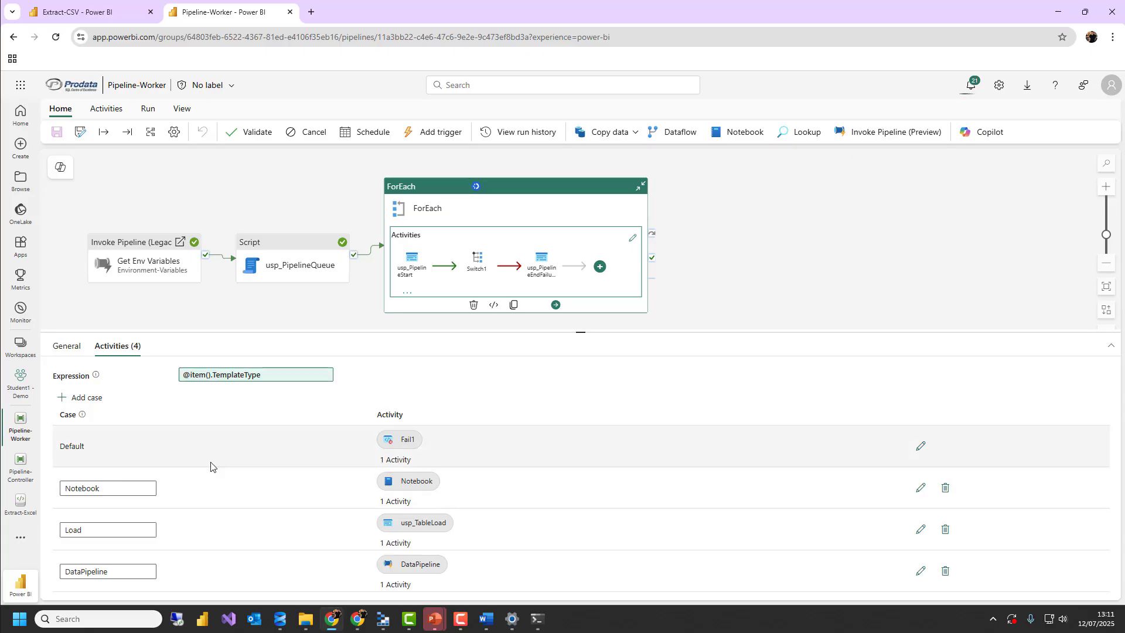
left_click(919, 488)
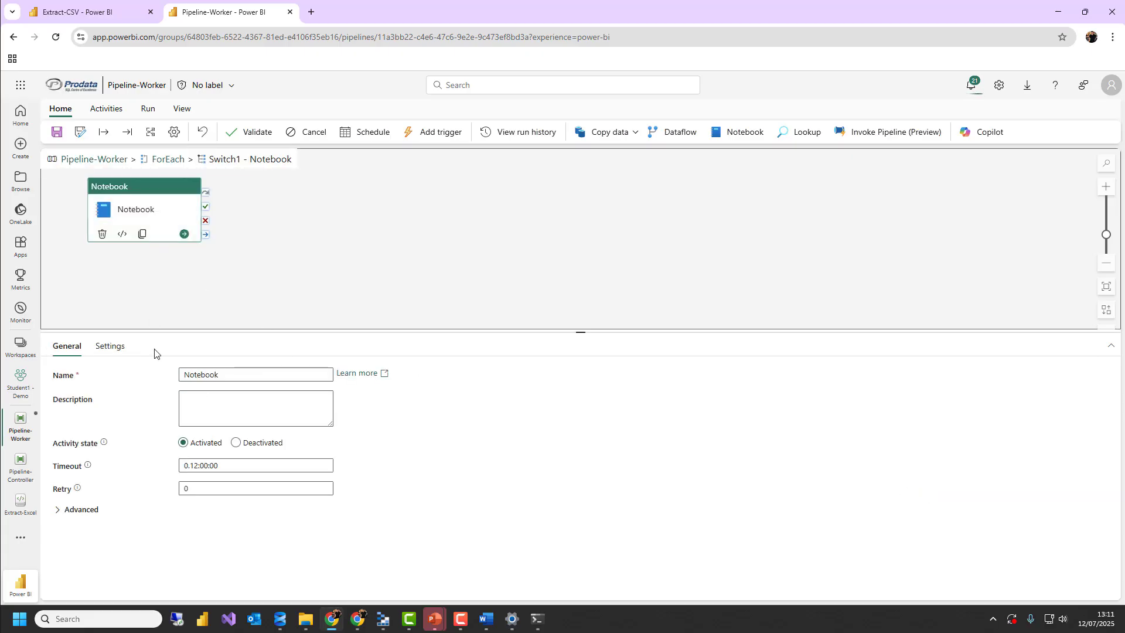
left_click(110, 346)
left_click(87, 432)
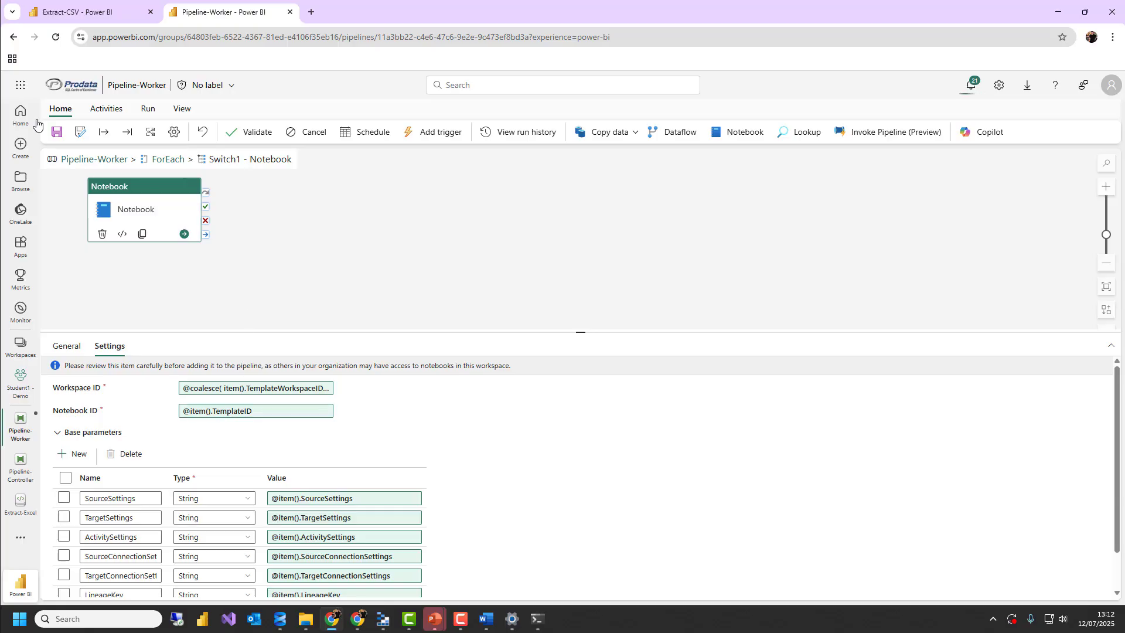
Reopen Pipeline-Worker from the DWA folder and check the status of its activity runs
left_click(13, 38)
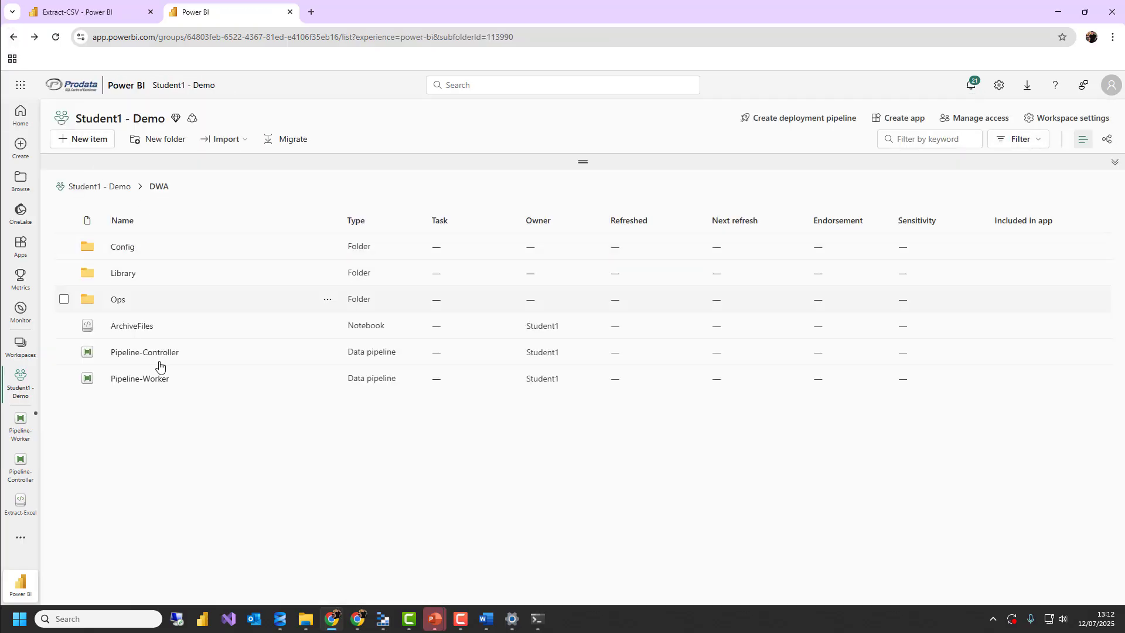
left_click(159, 382)
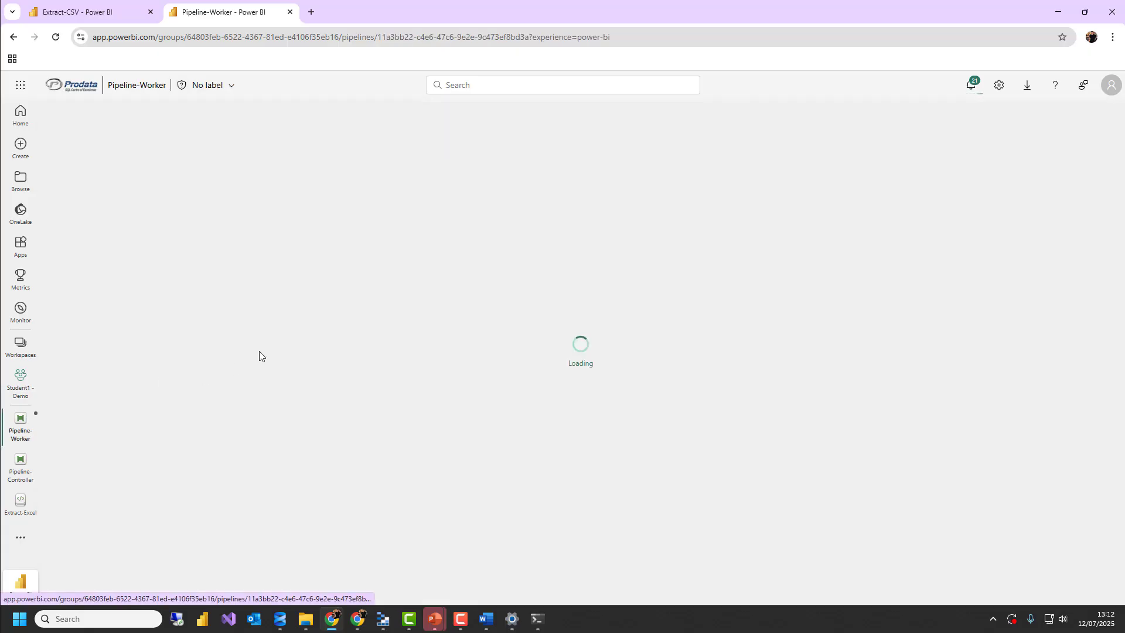
left_click(249, 285)
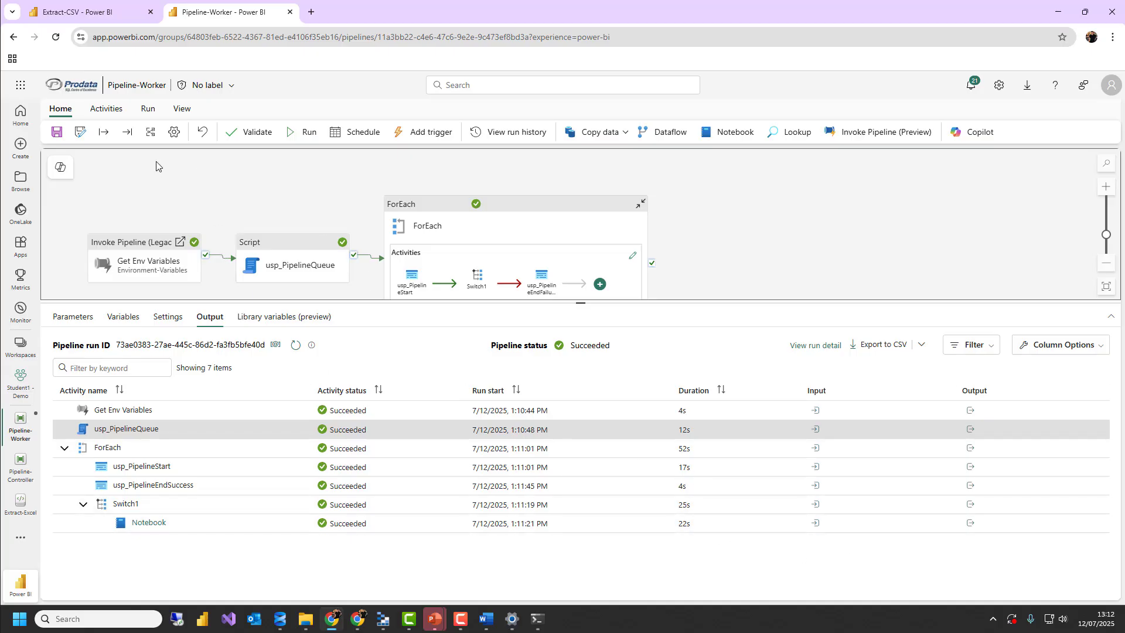
Open Pipeline-Controller from the DWA folder and run it with PackageGroup AW, Stage Extract and PipelineID -1
left_click(12, 36)
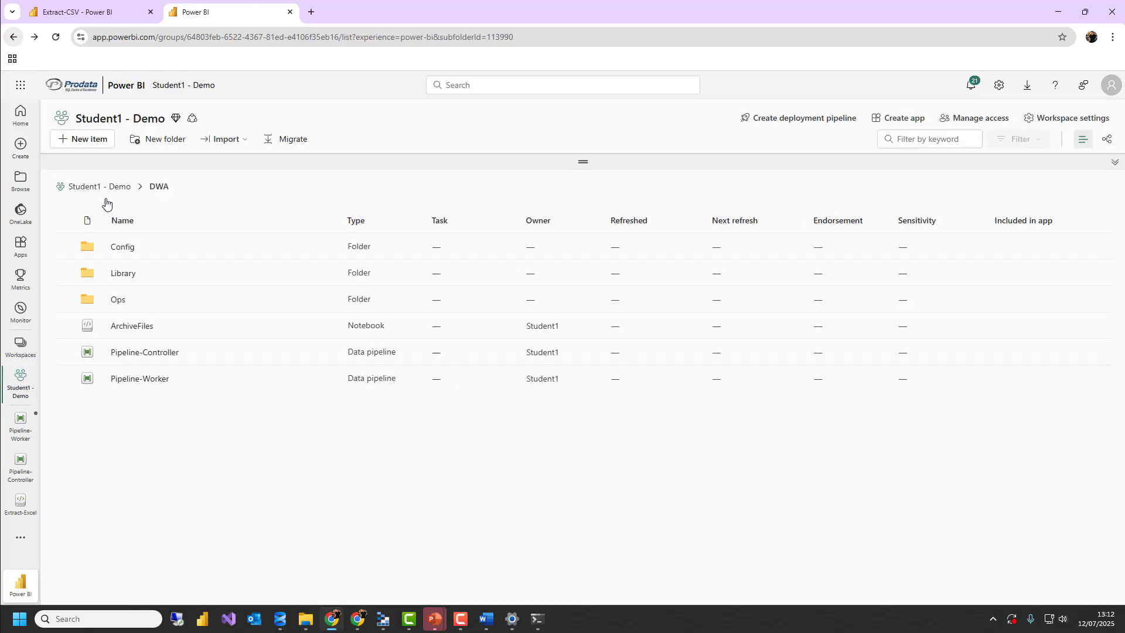
left_click(143, 353)
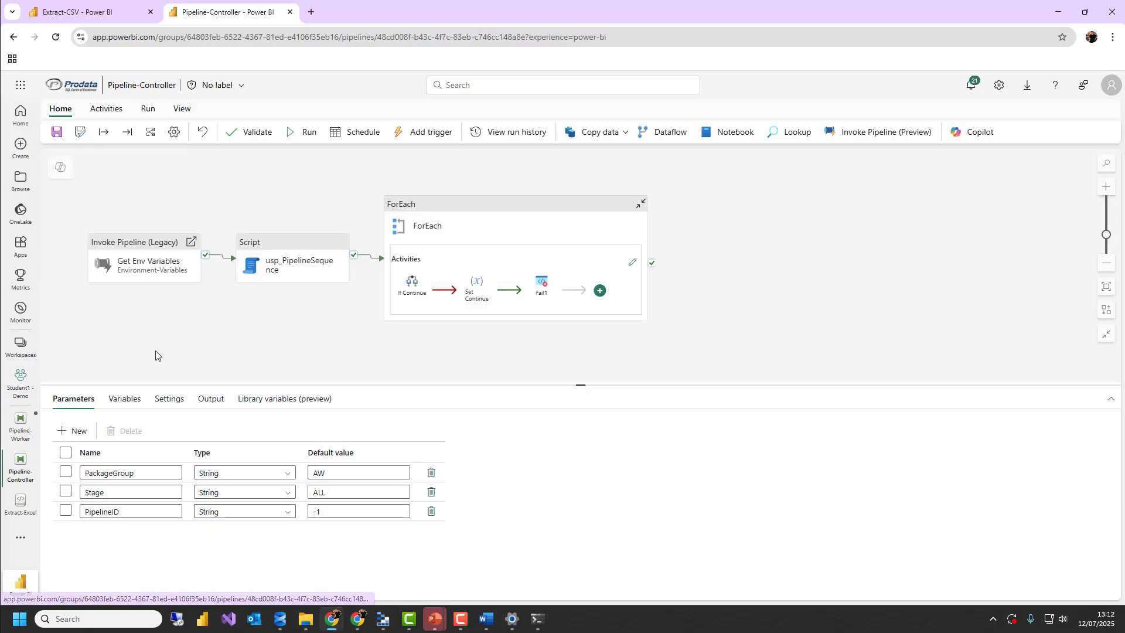
left_click(306, 136)
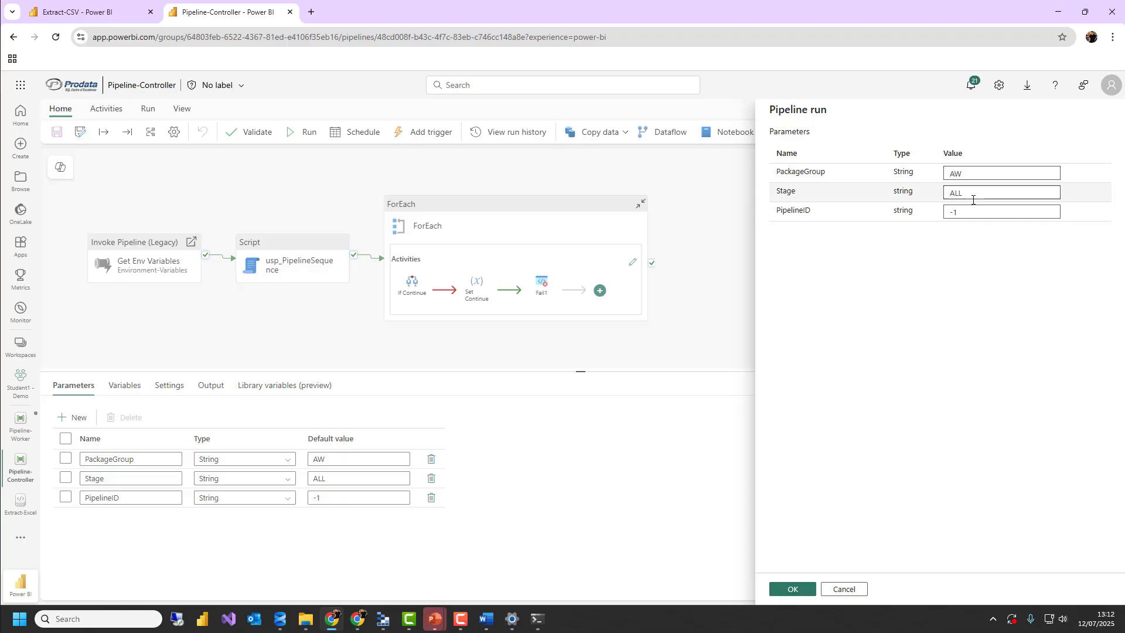
left_click(975, 171)
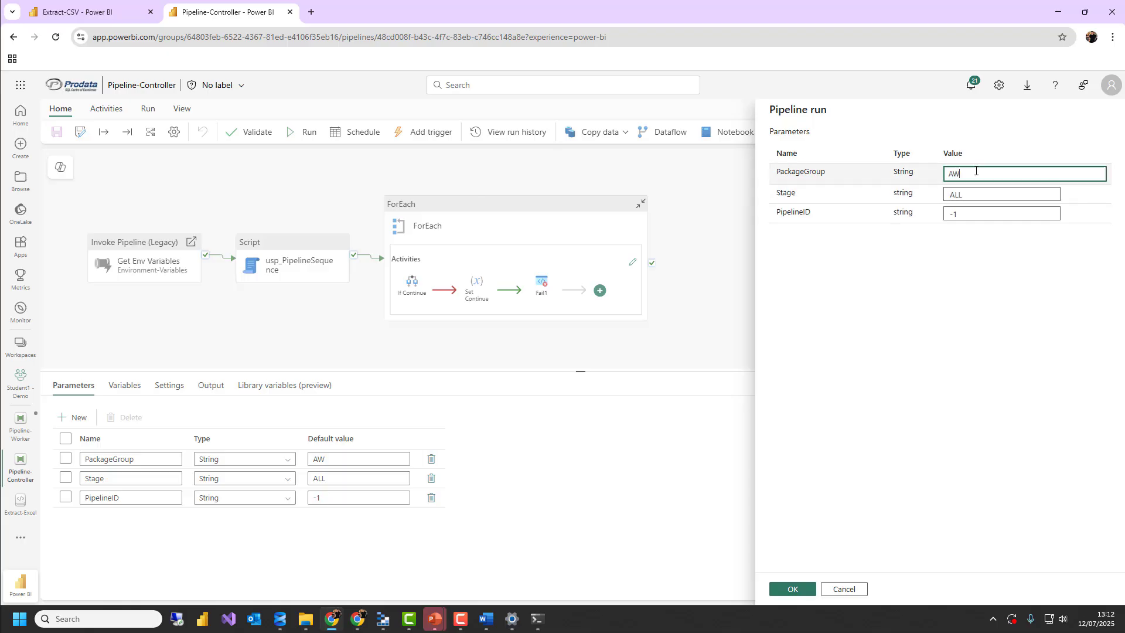
left_click(973, 192)
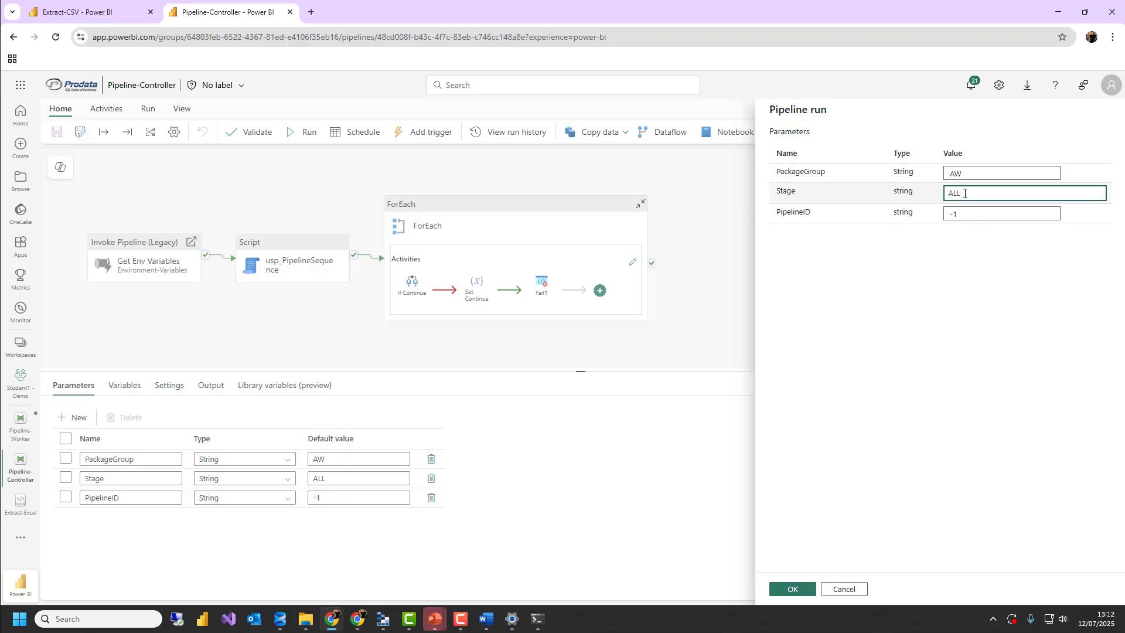
left_click_drag(965, 194, 915, 191)
type("Extract")
key("Tab")
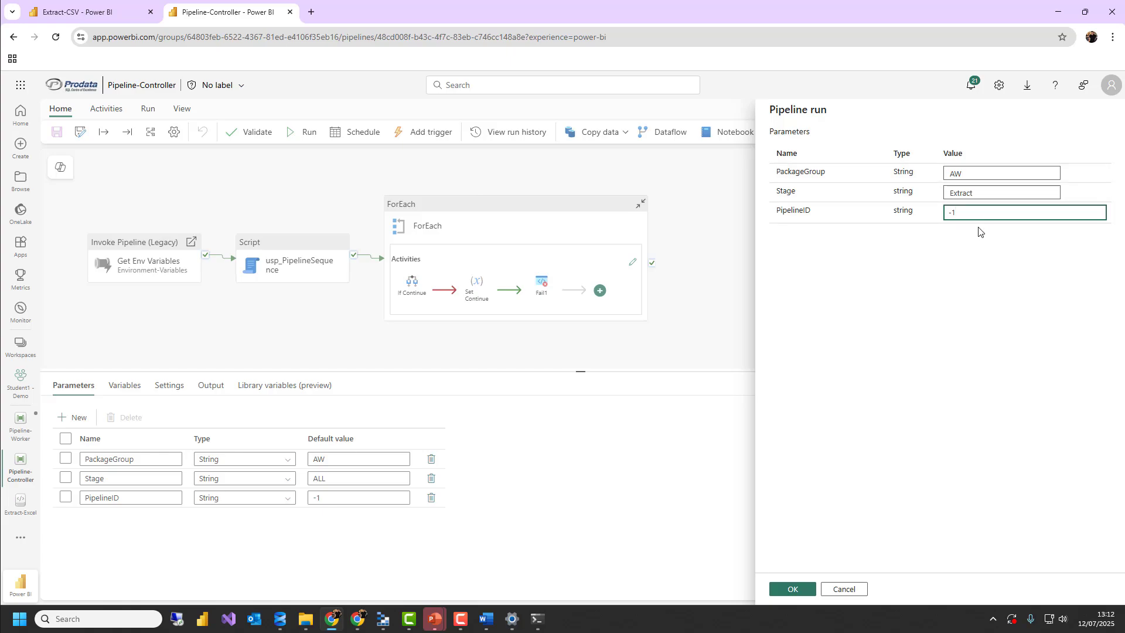
left_click(798, 588)
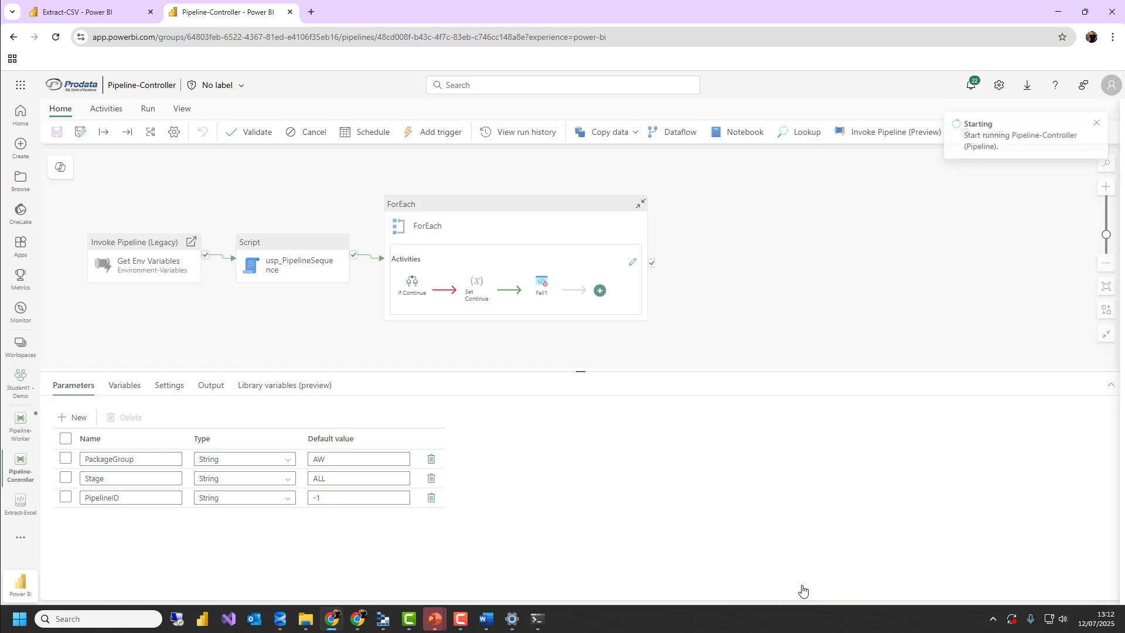
left_click(1098, 127)
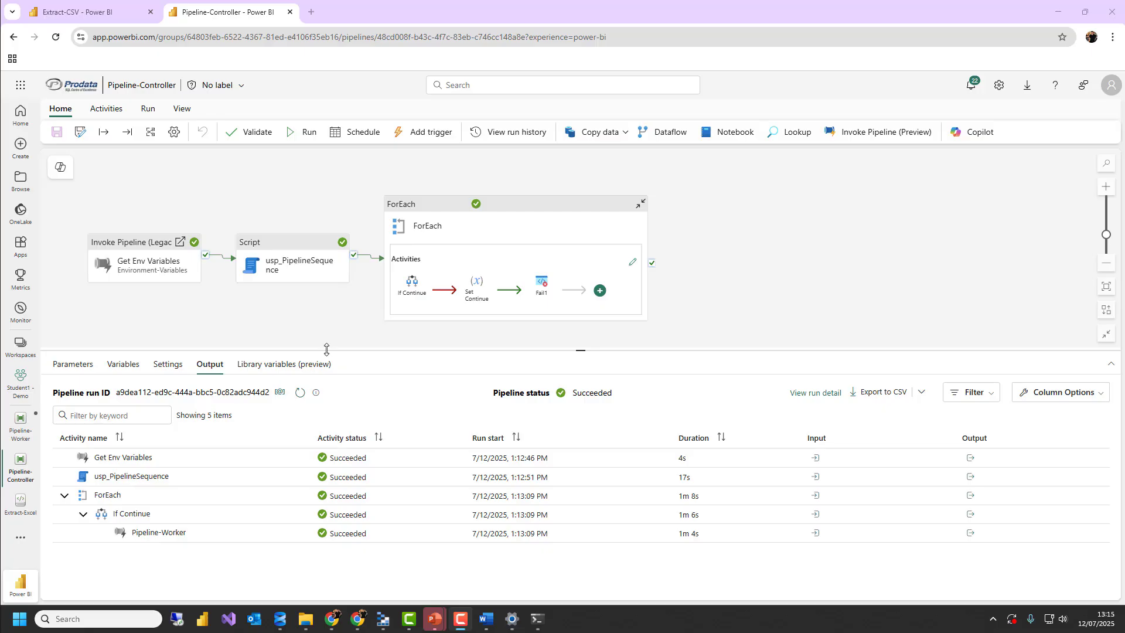
Inspect the output of the usp_PipelineSequence activity in the Pipeline-Controller run, including its PipelineSequence value
left_click_drag(326, 349, 326, 334)
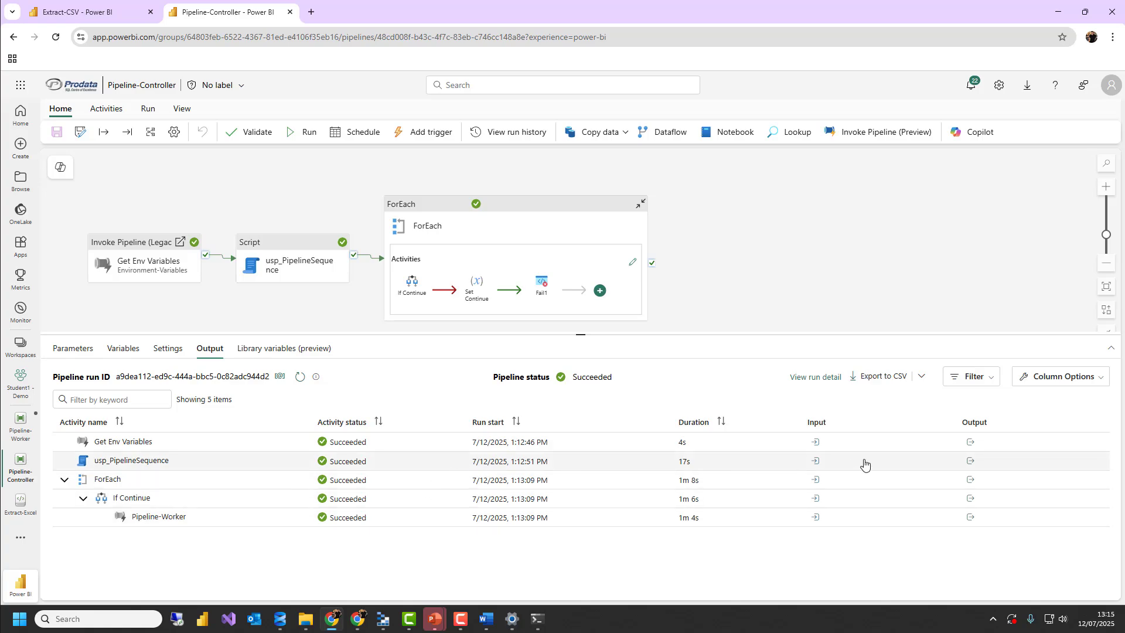
left_click(970, 460)
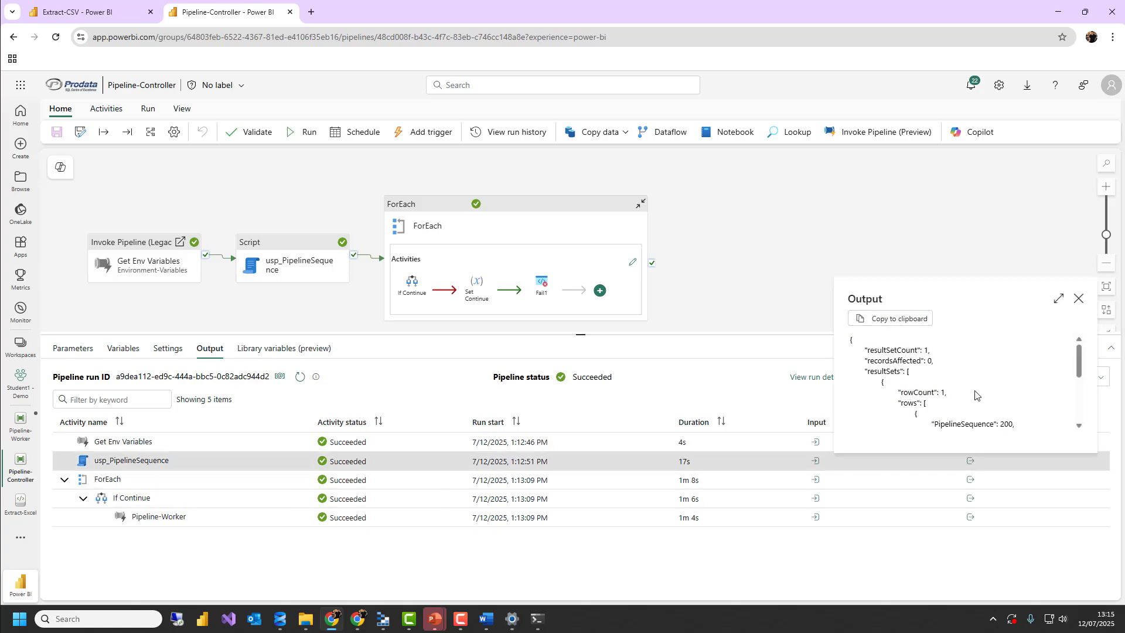
scroll(996, 390, "down", 2)
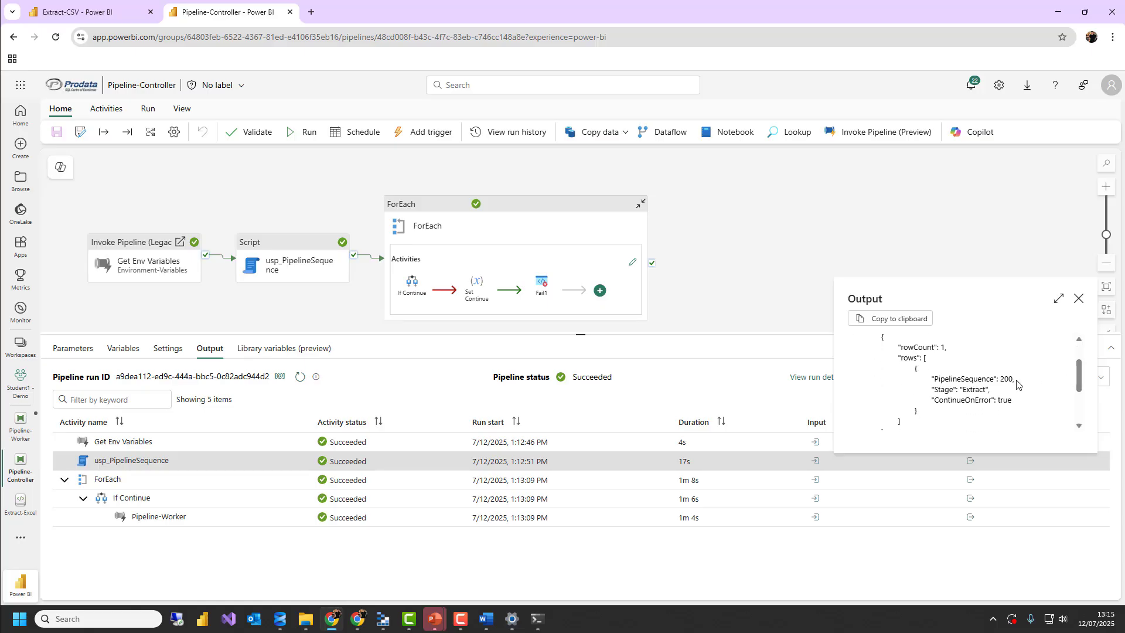
double_click(1003, 378)
left_click(1080, 299)
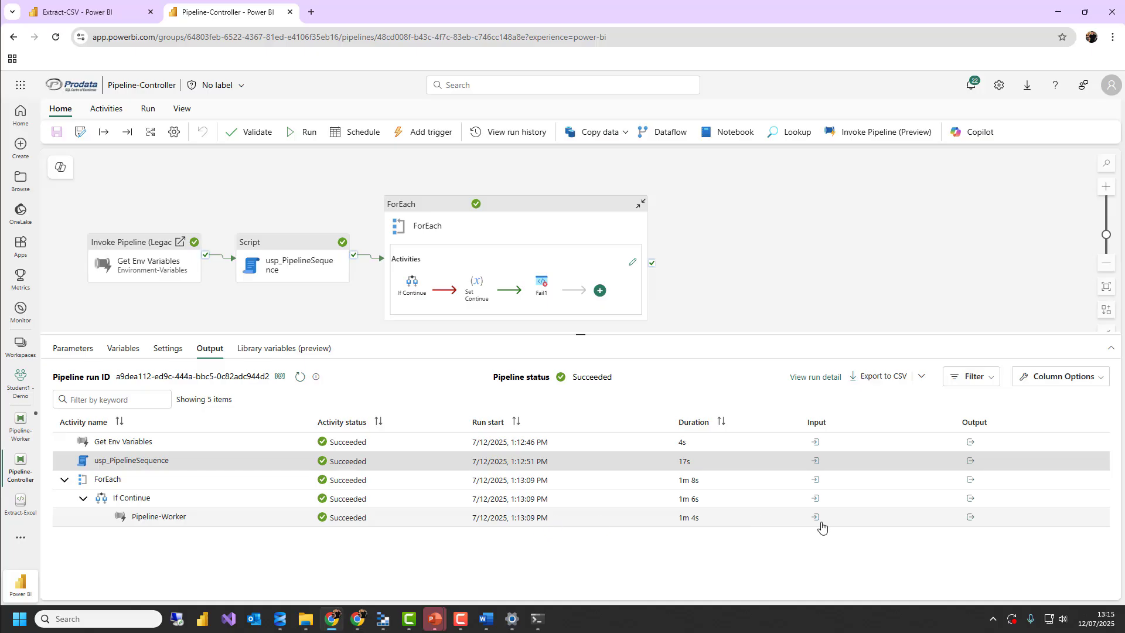
Open the child Pipeline-Worker run from the Pipeline-Controller output and inspect the input of its first Notebook activity
left_click(970, 517)
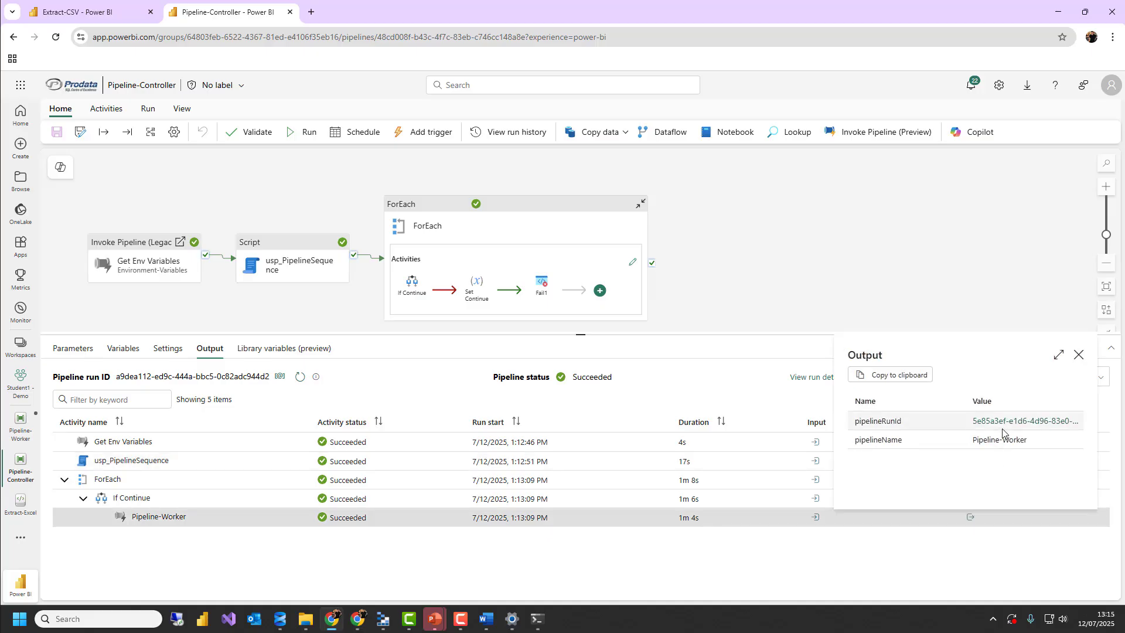
left_click(999, 420)
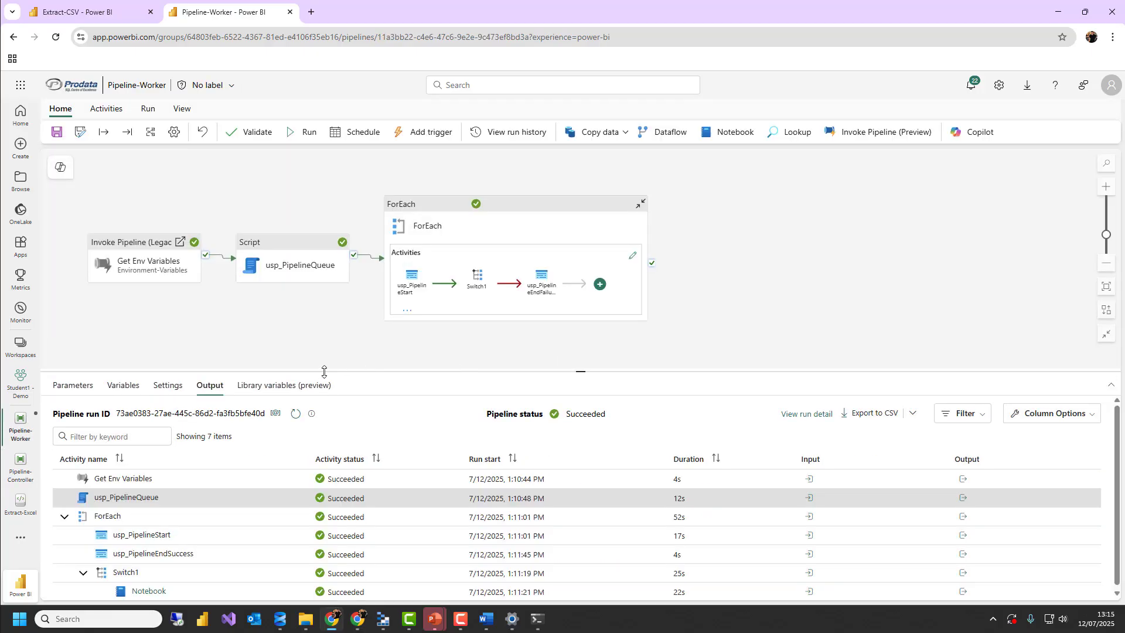
left_click_drag(324, 372, 322, 322)
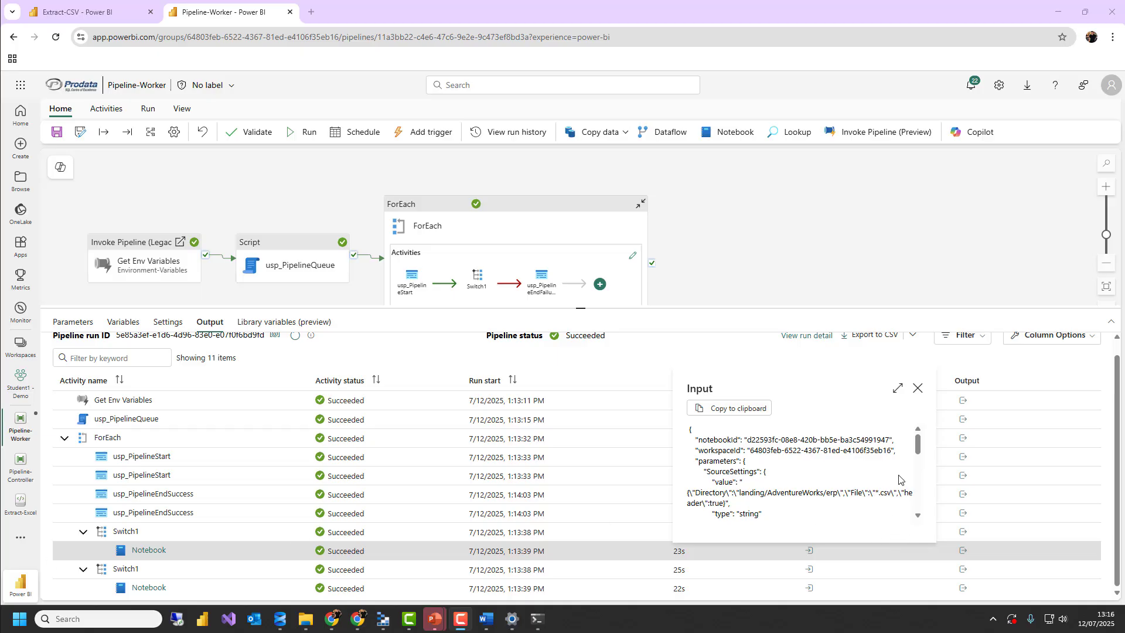
left_click(918, 387)
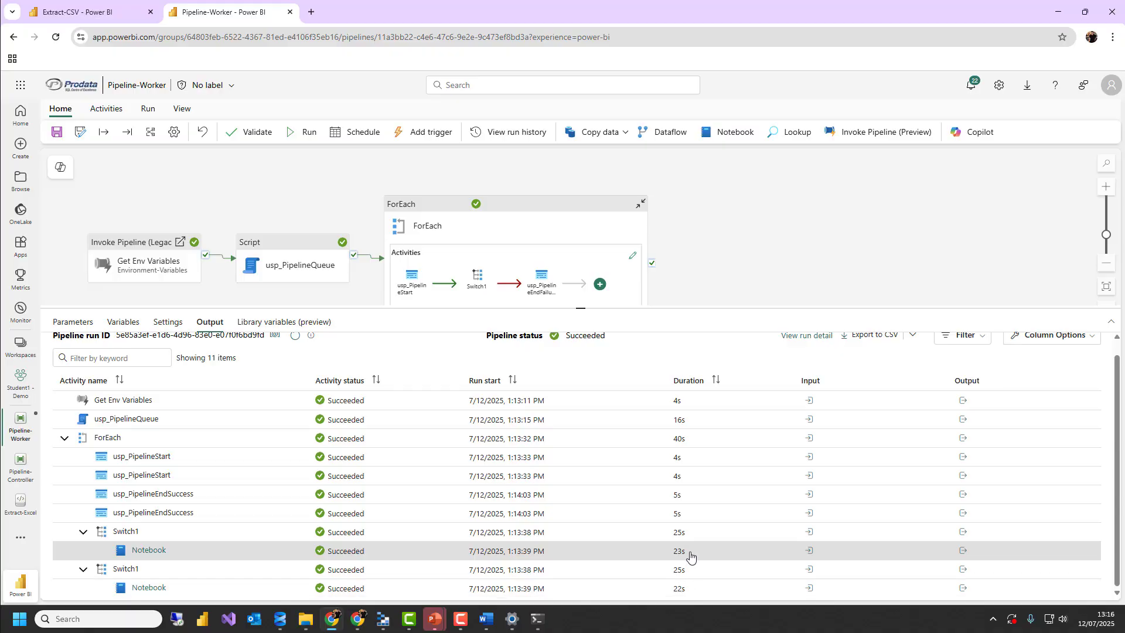
Inspect the input and output of the second Notebook activity in the Pipeline-Worker run
left_click(808, 587)
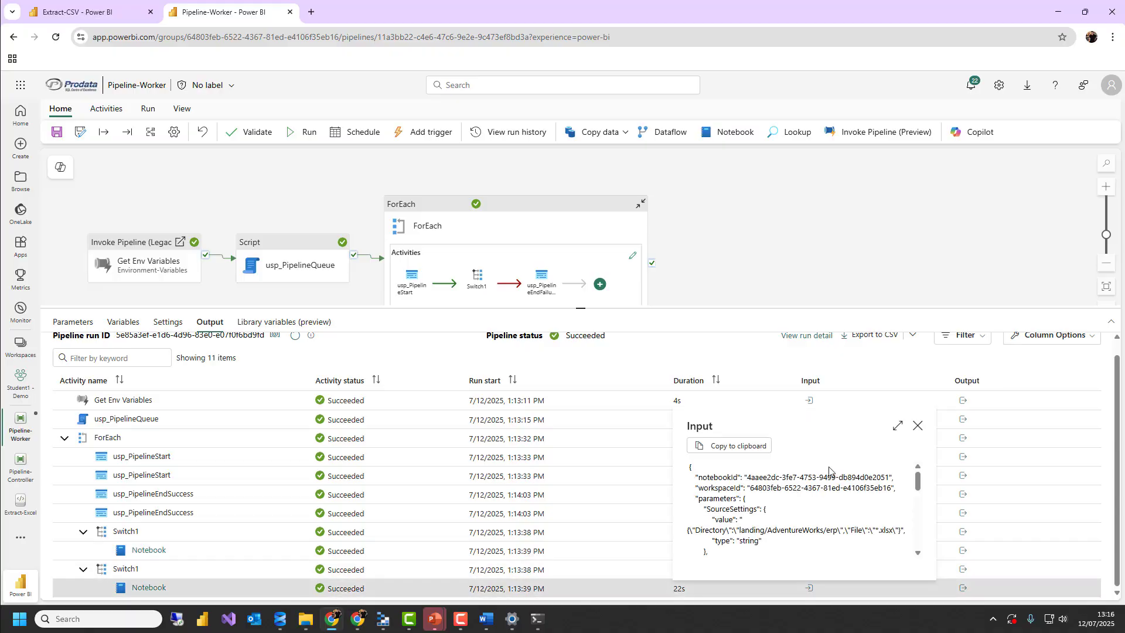
left_click(917, 425)
left_click(962, 588)
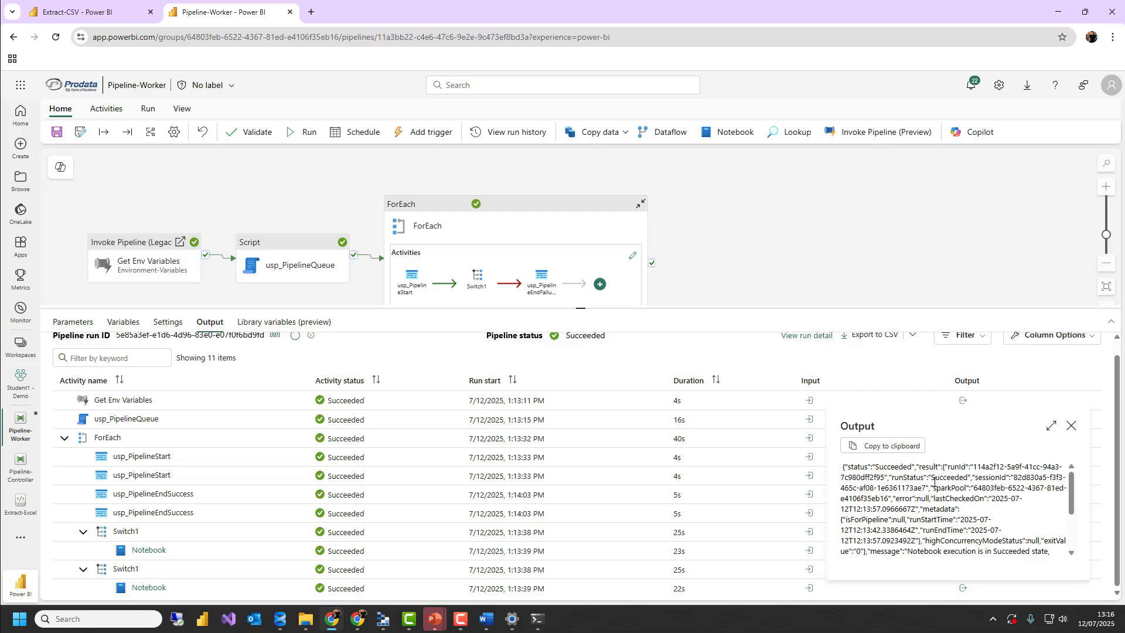
left_click(1071, 425)
Open the notebook snapshot from the second Notebook activity's run details
left_click(149, 588)
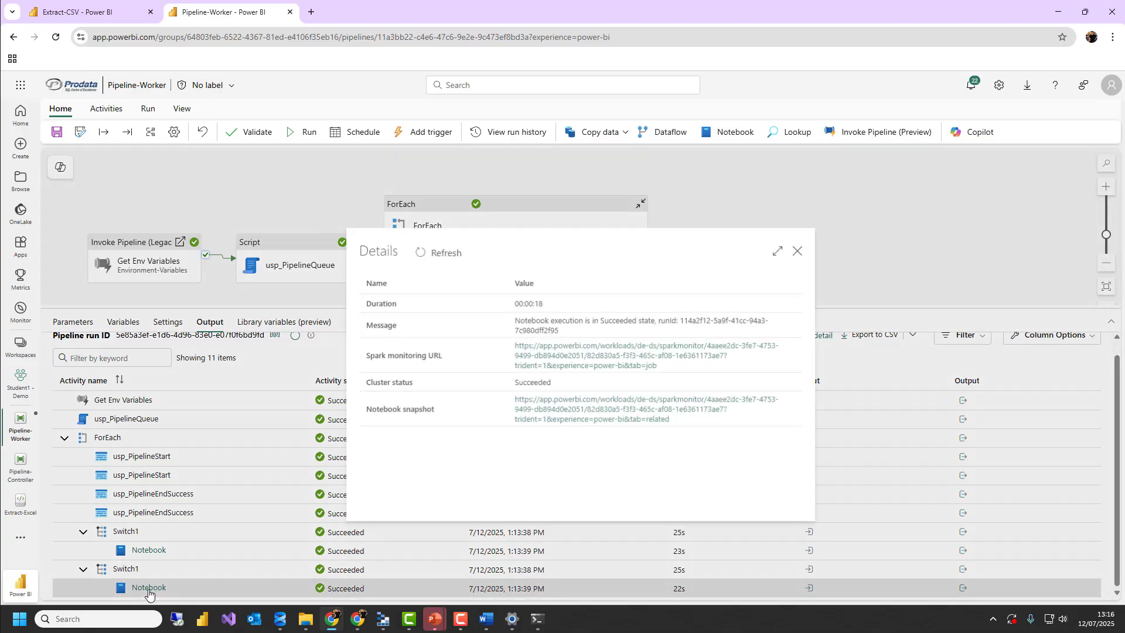
left_click(542, 415)
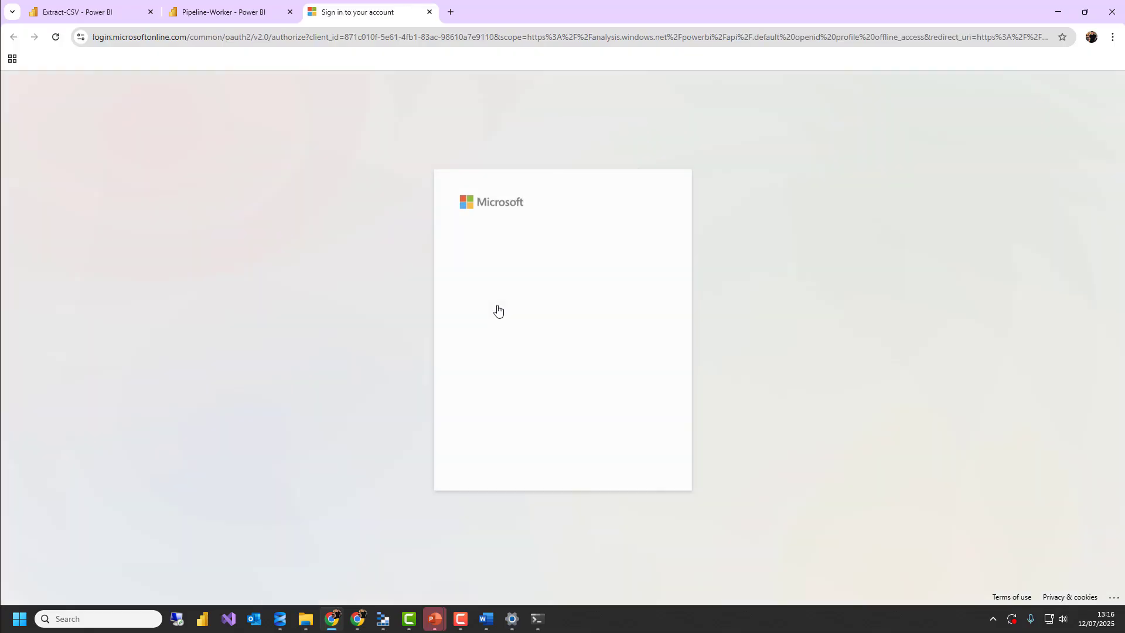
left_click(472, 257)
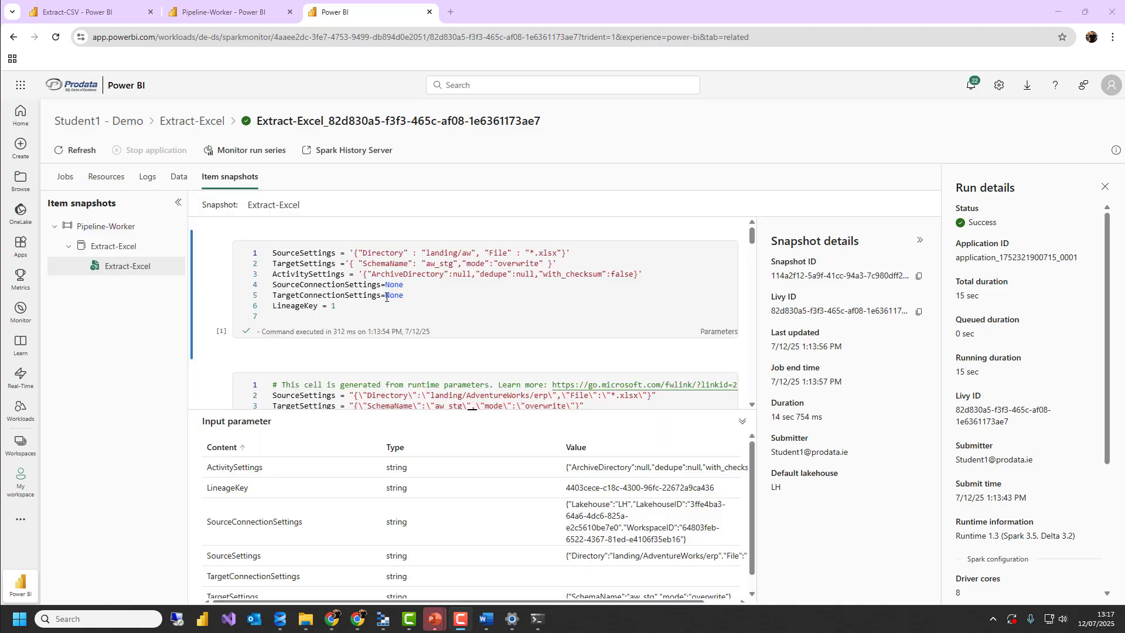
Compare the default parameters cell of the Extract-Excel snapshot with the cell generated from runtime parameters, and review the executed code and exit value
scroll(421, 298, "up", 1)
left_click_drag(356, 309, 264, 242)
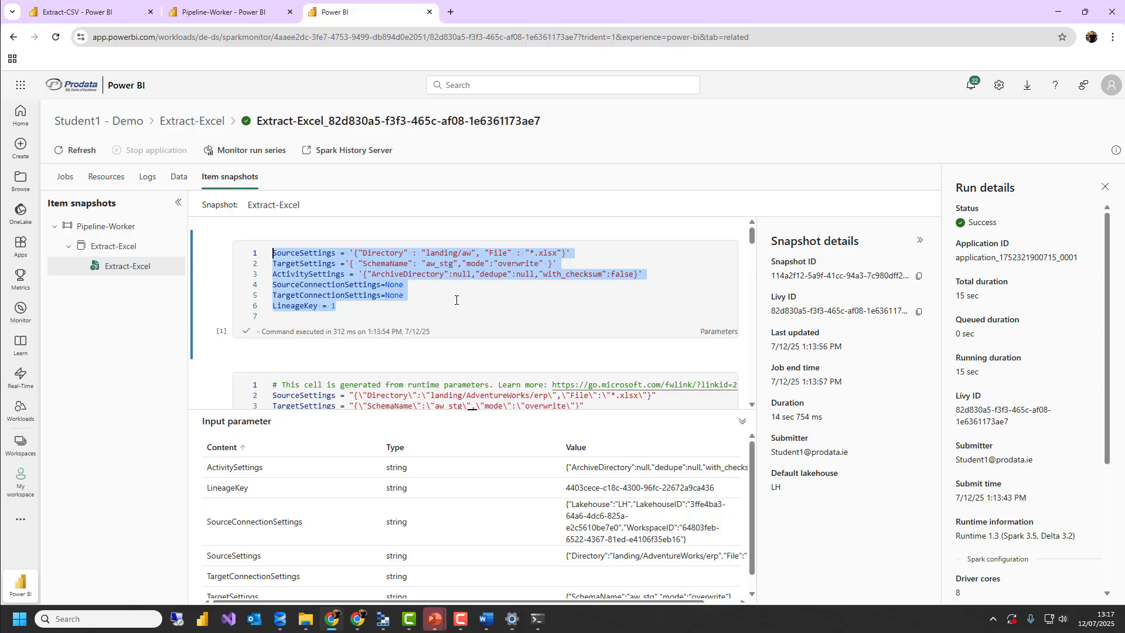
scroll(455, 300, "down", 1)
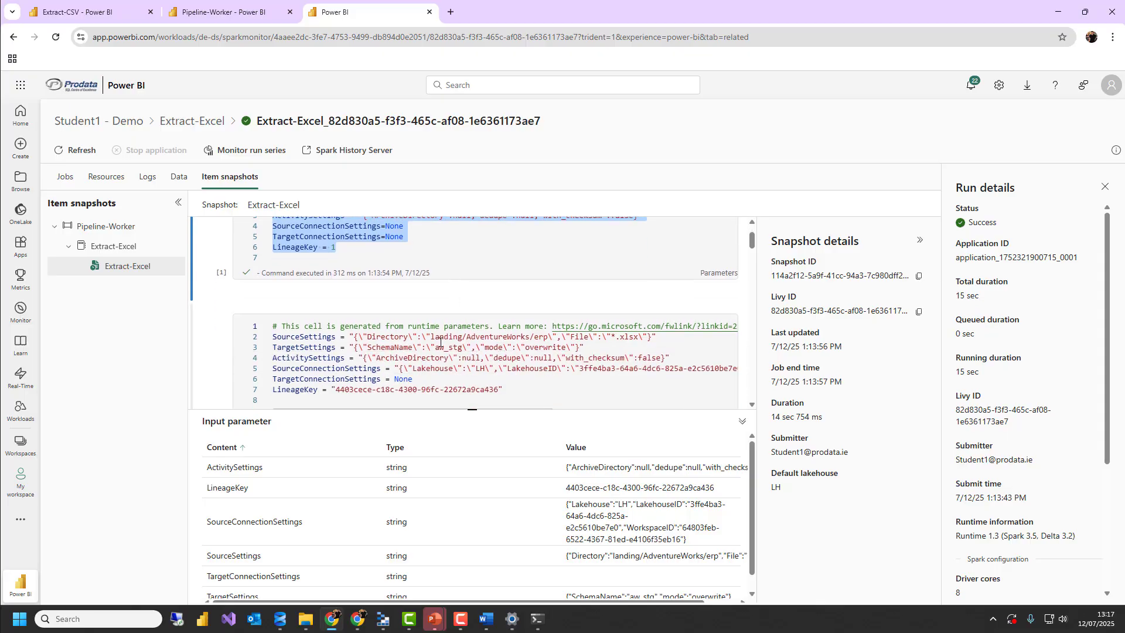
scroll(485, 339, "up", 1)
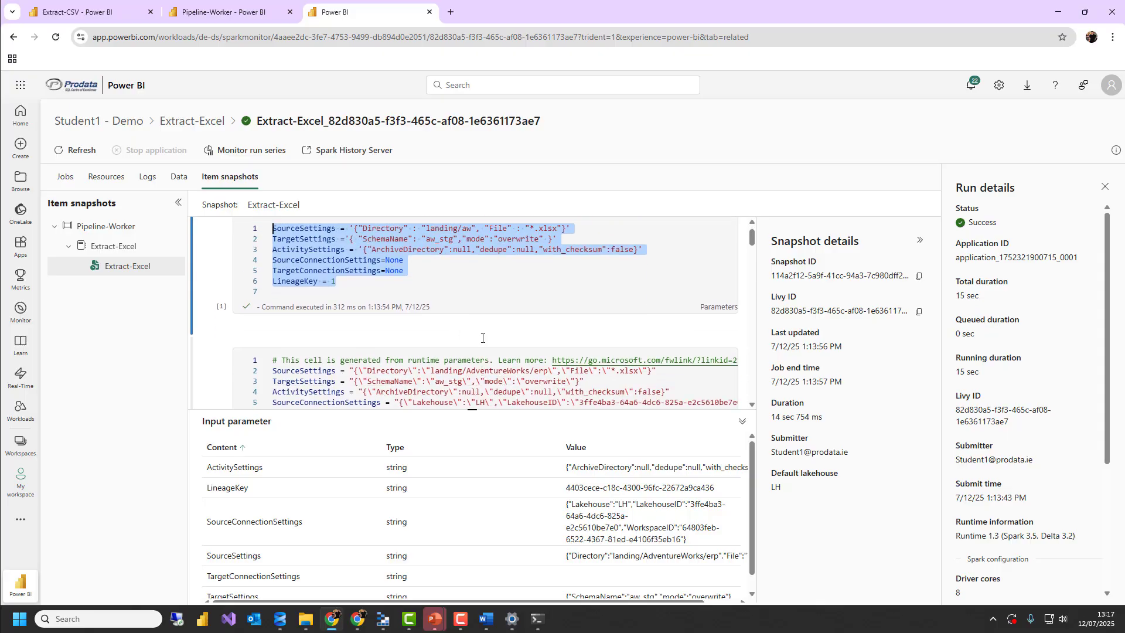
scroll(482, 338, "down", 2)
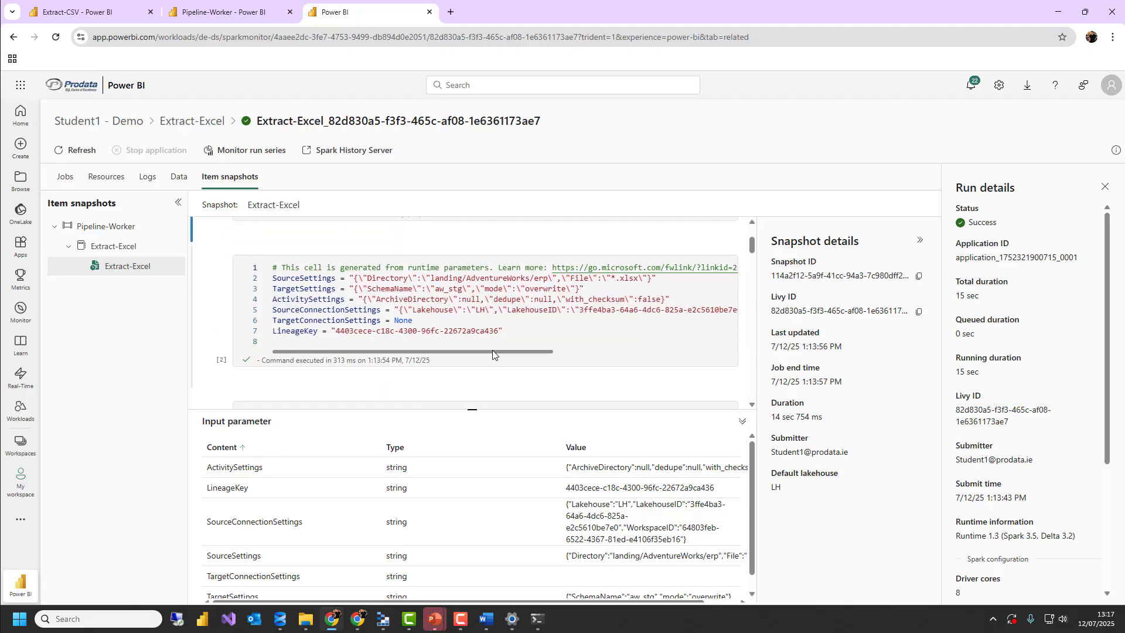
scroll(483, 311, "down", 8)
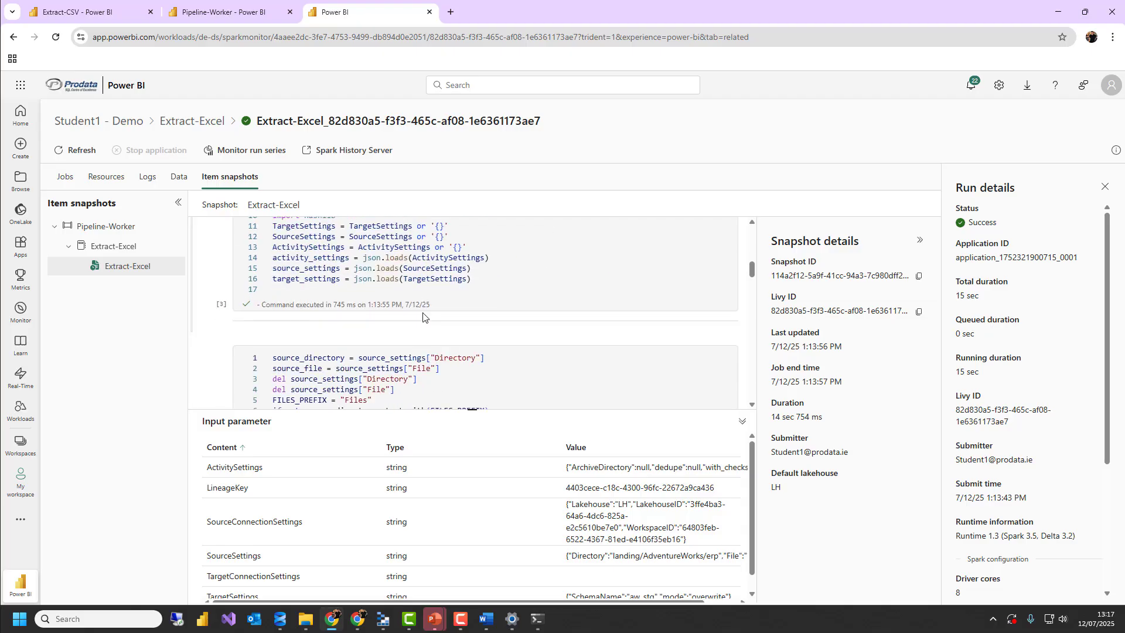
scroll(456, 345, "down", 10)
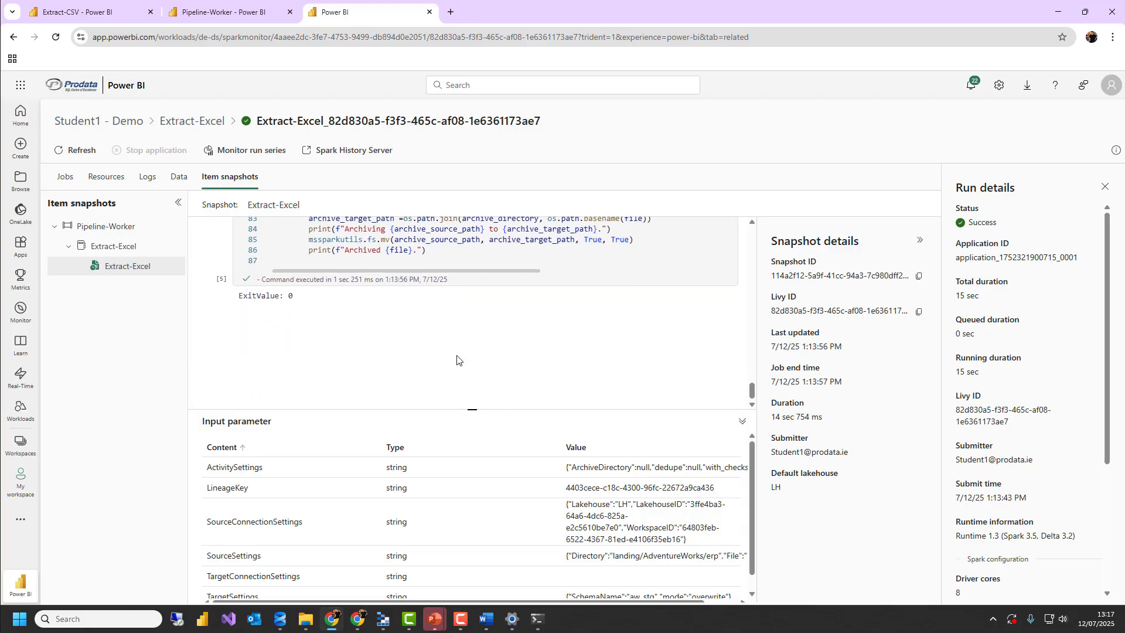
scroll(434, 341, "up", 3)
scroll(439, 338, "up", 10)
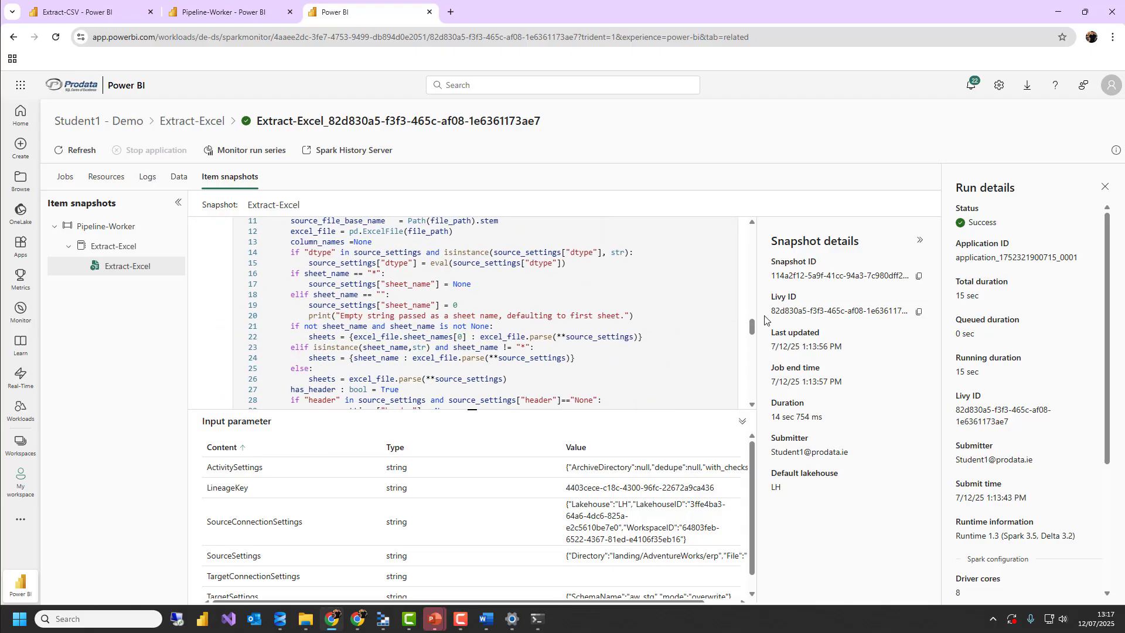
left_click_drag(752, 324, 761, 228)
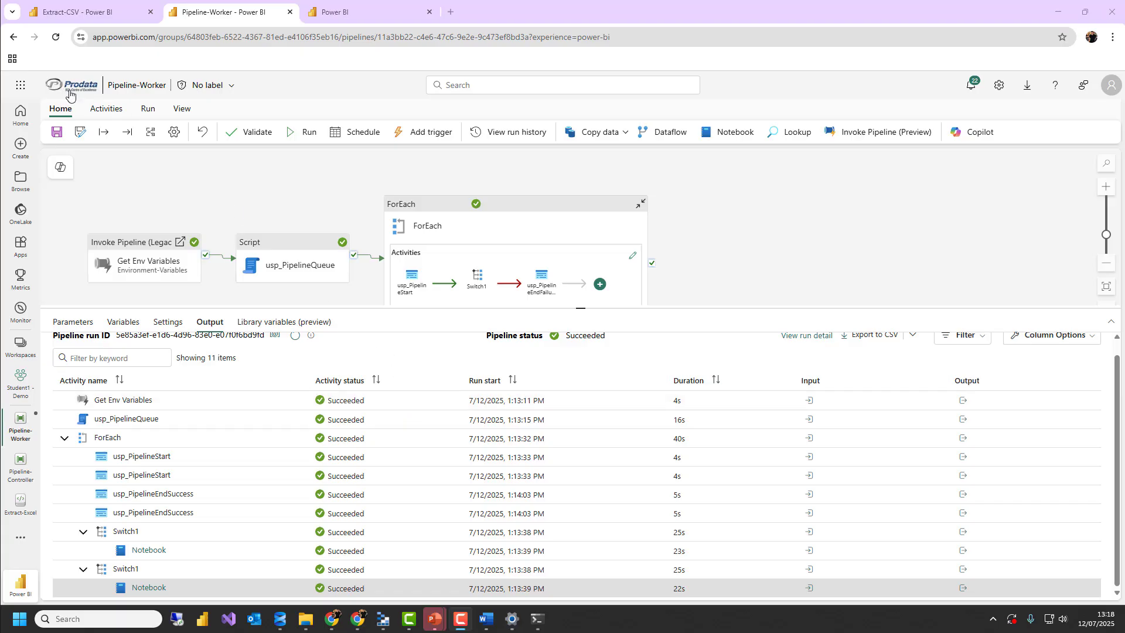
Return to Pipeline-Controller through the DWA folder and review its run parameters without starting a run
left_click(14, 38)
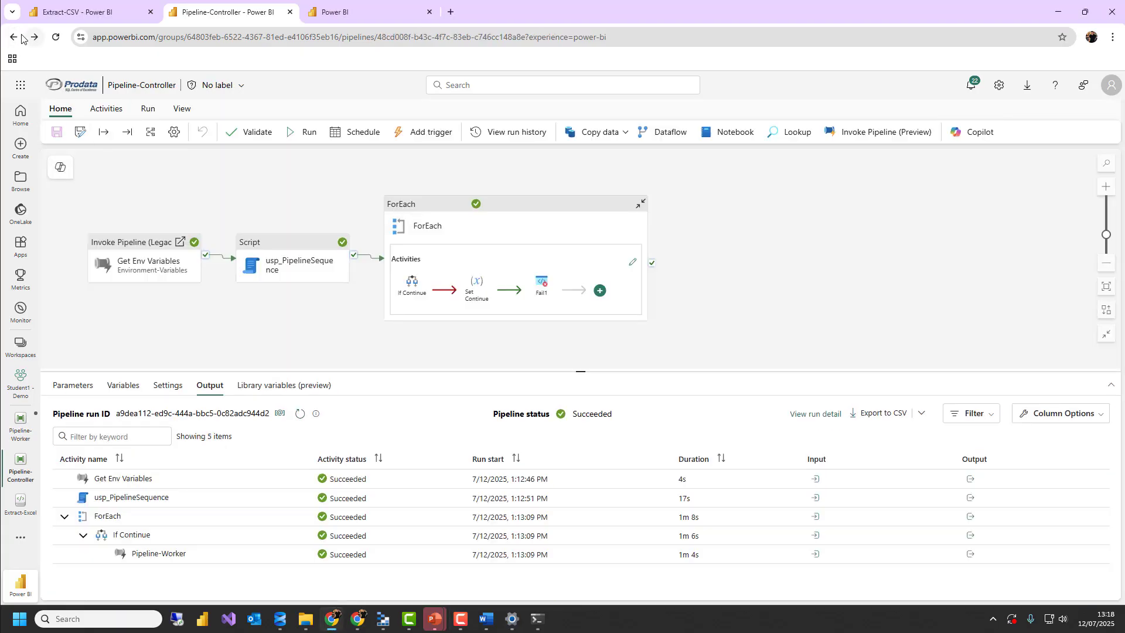
left_click(14, 39)
left_click(144, 352)
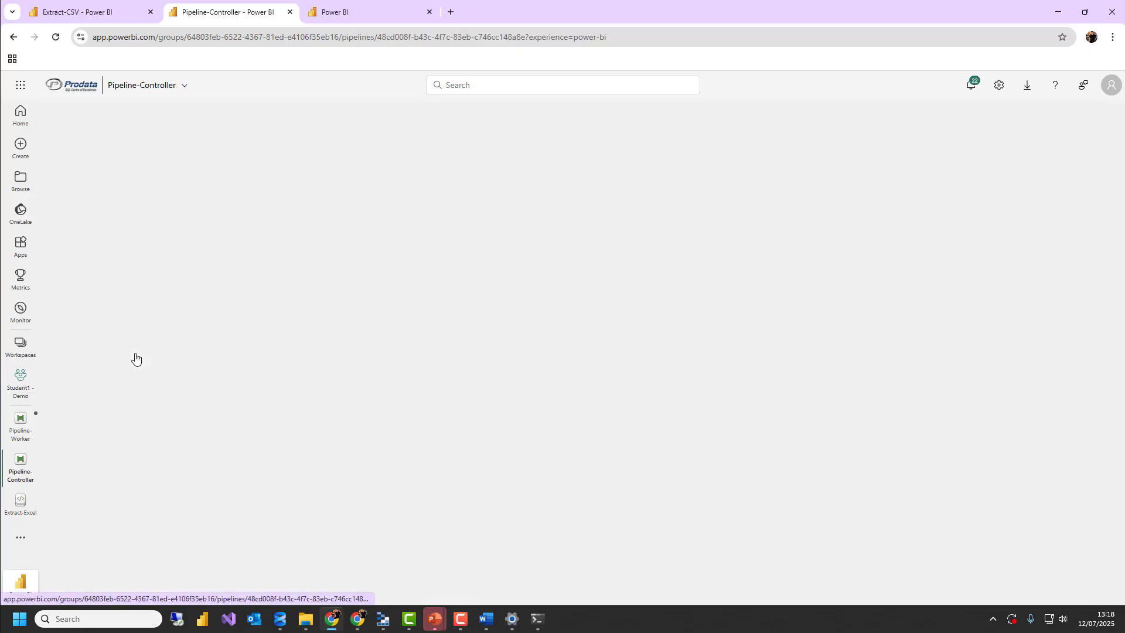
left_click(305, 135)
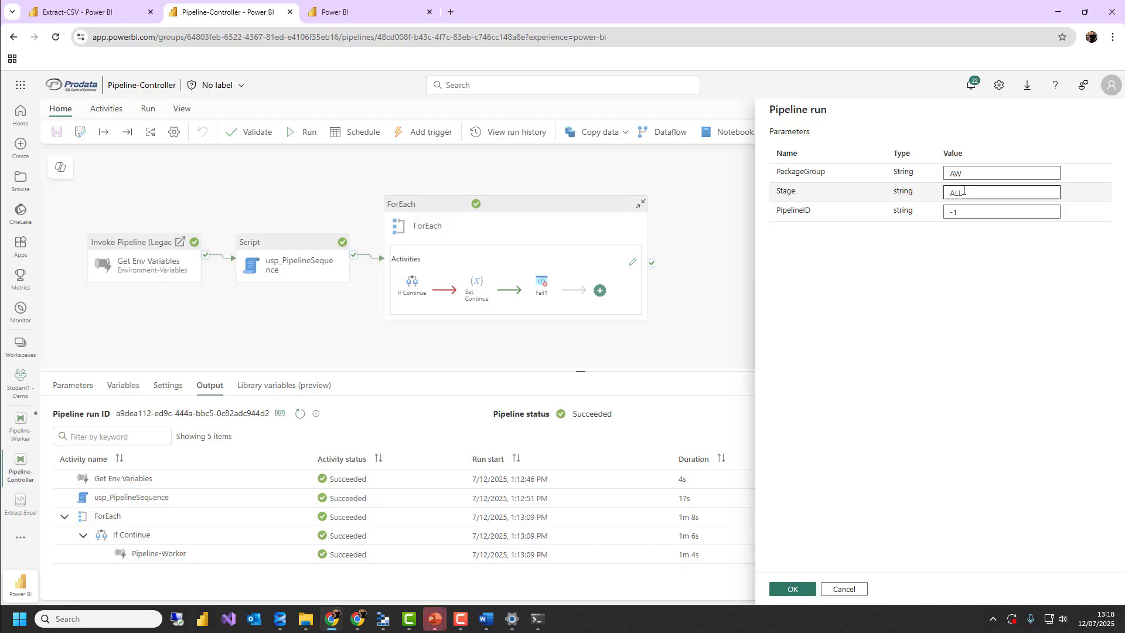
left_click(843, 589)
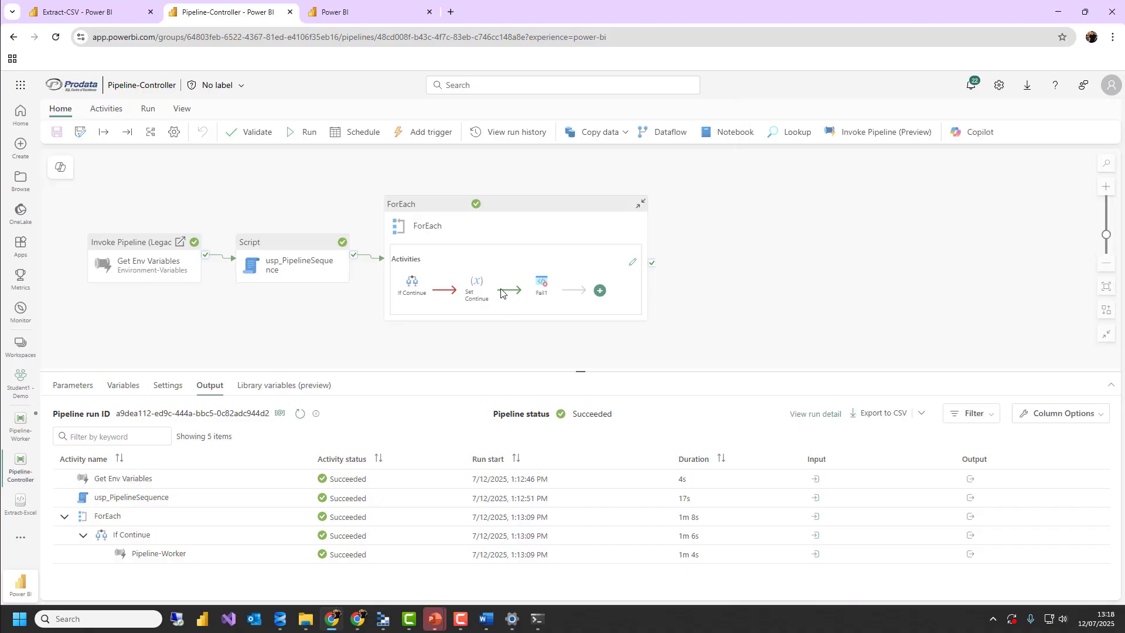
left_click(304, 203)
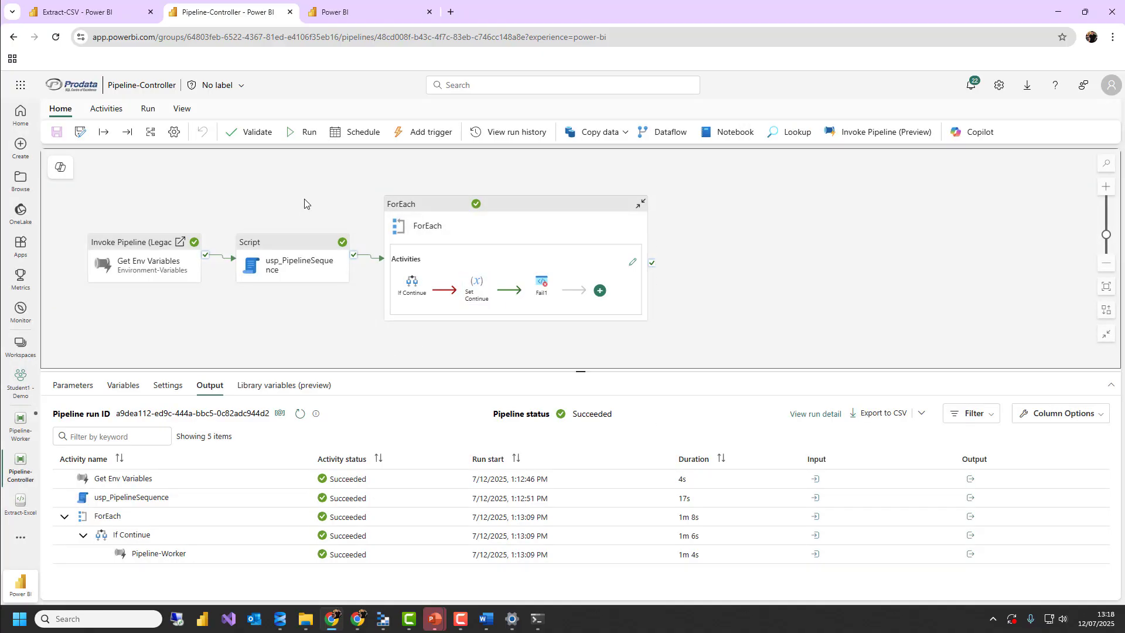
left_click_drag(304, 200, 303, 191)
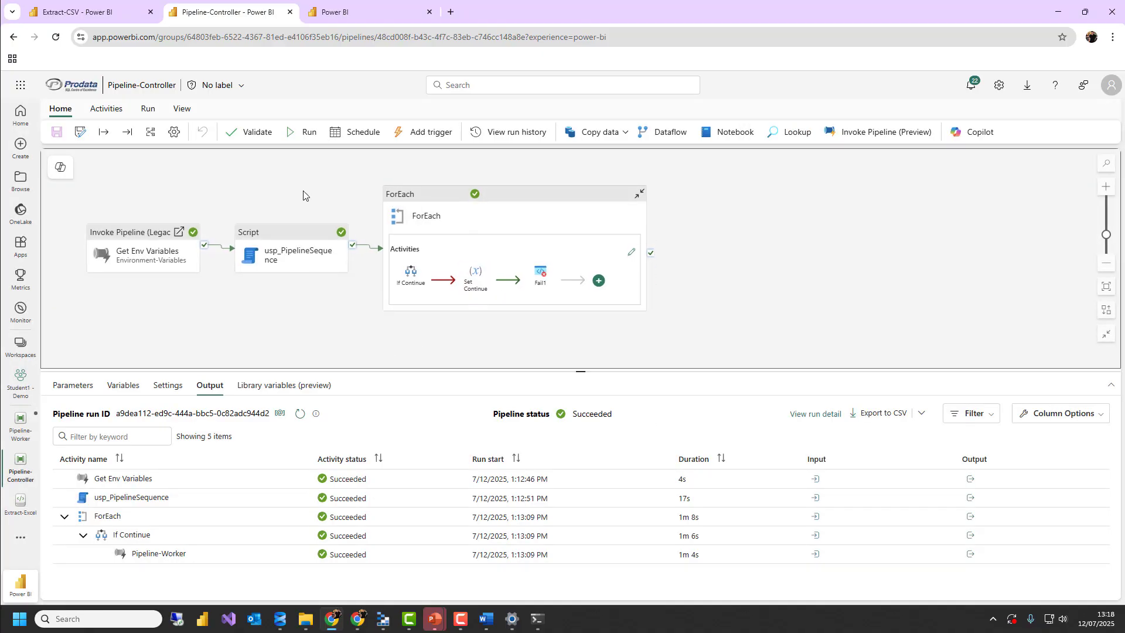